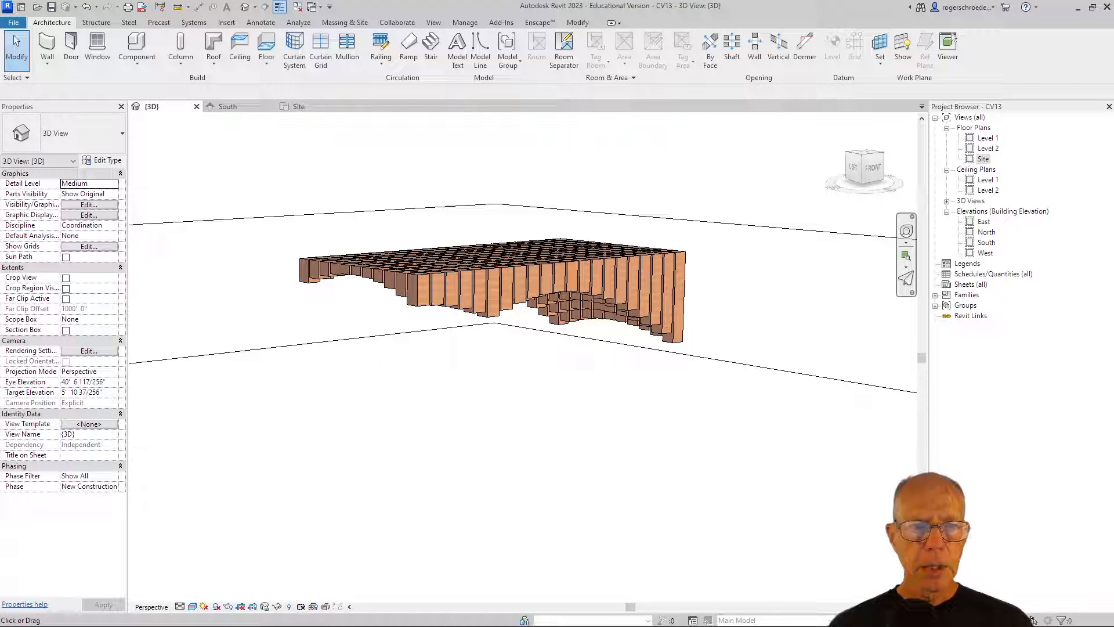
# In the Site plan, create a rectangular Generic - 12" floor offset 1' 0" outside the block grid, and show it in 3D
pyautogui.click(297, 108)
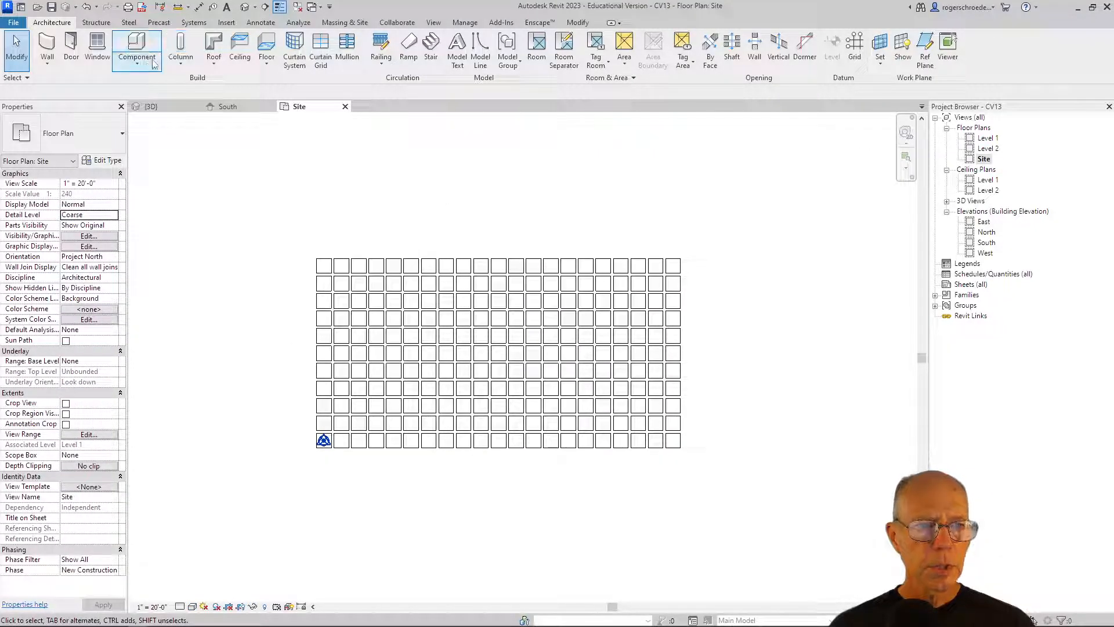
pyautogui.click(268, 64)
pyautogui.click(276, 85)
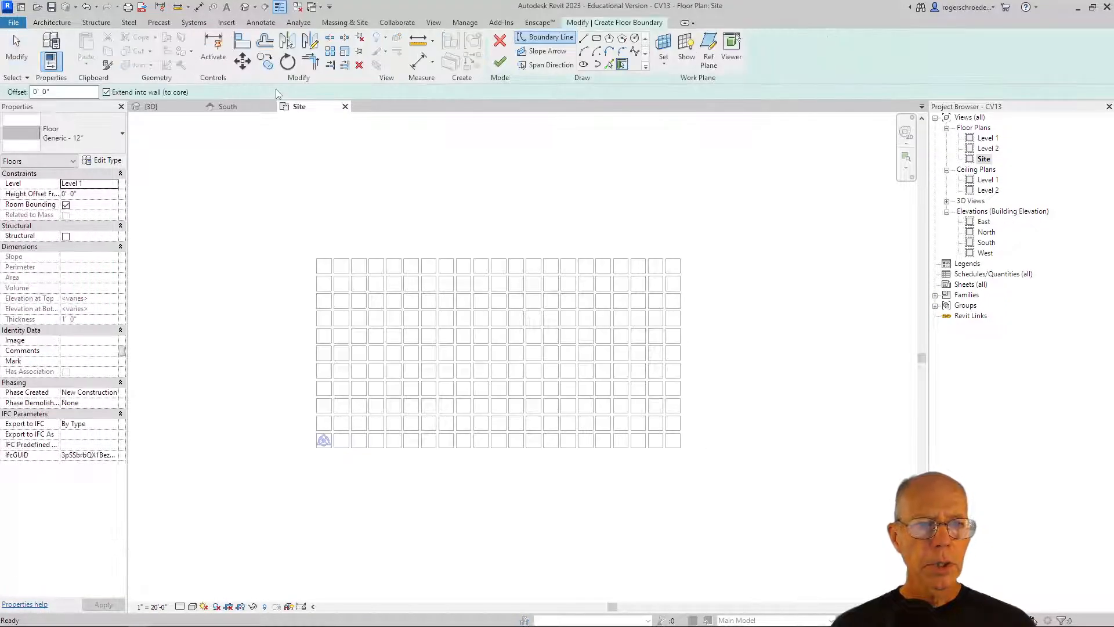
pyautogui.click(596, 39)
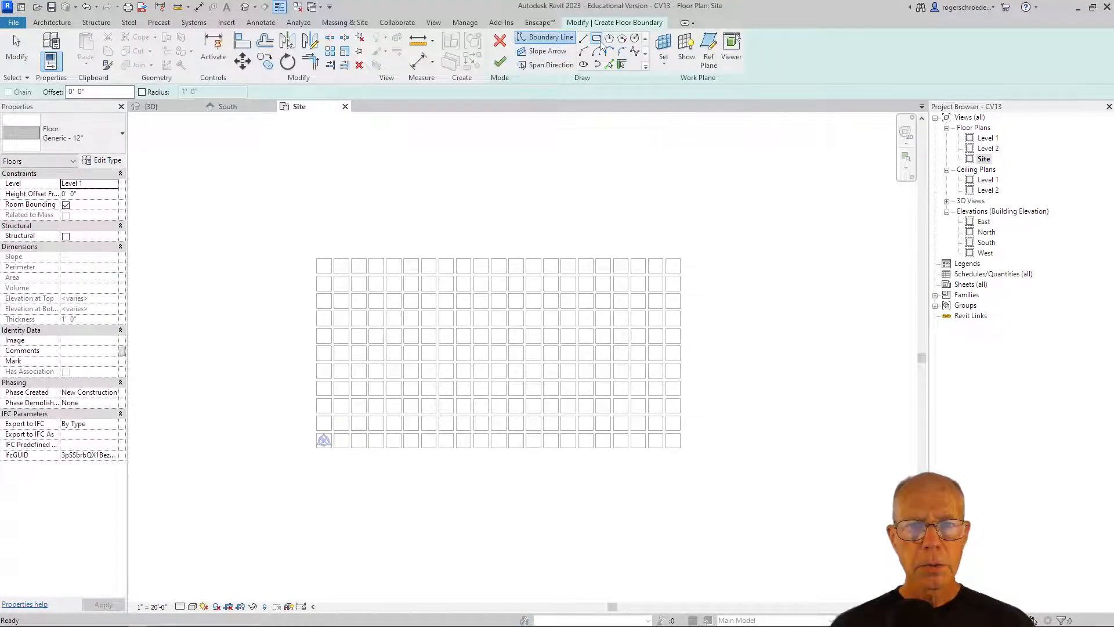
pyautogui.click(70, 91)
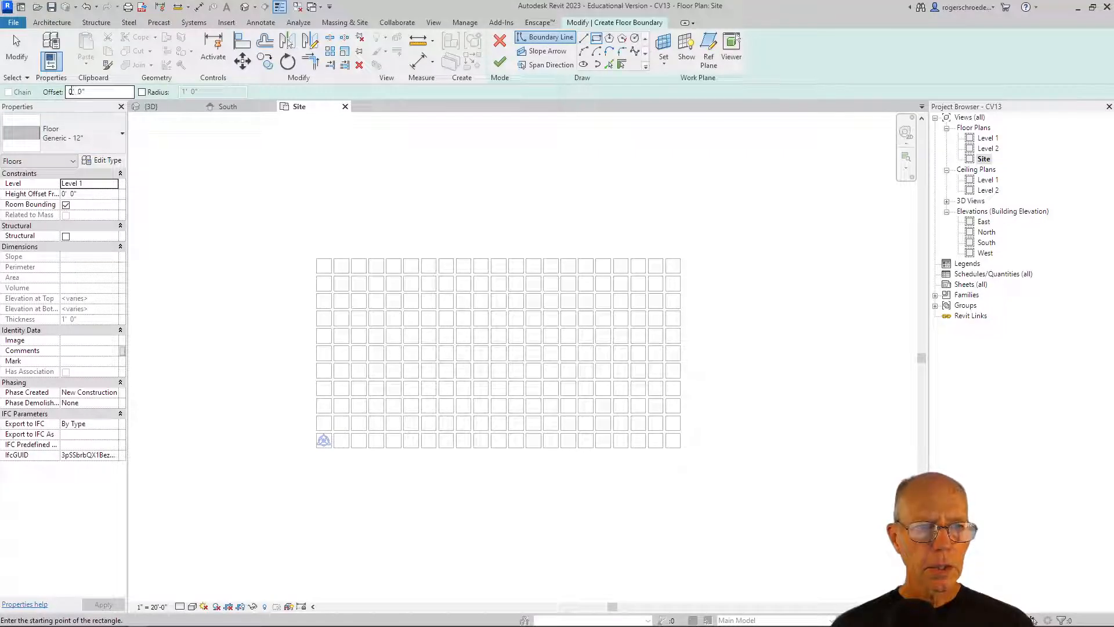
pyautogui.doubleClick(69, 91)
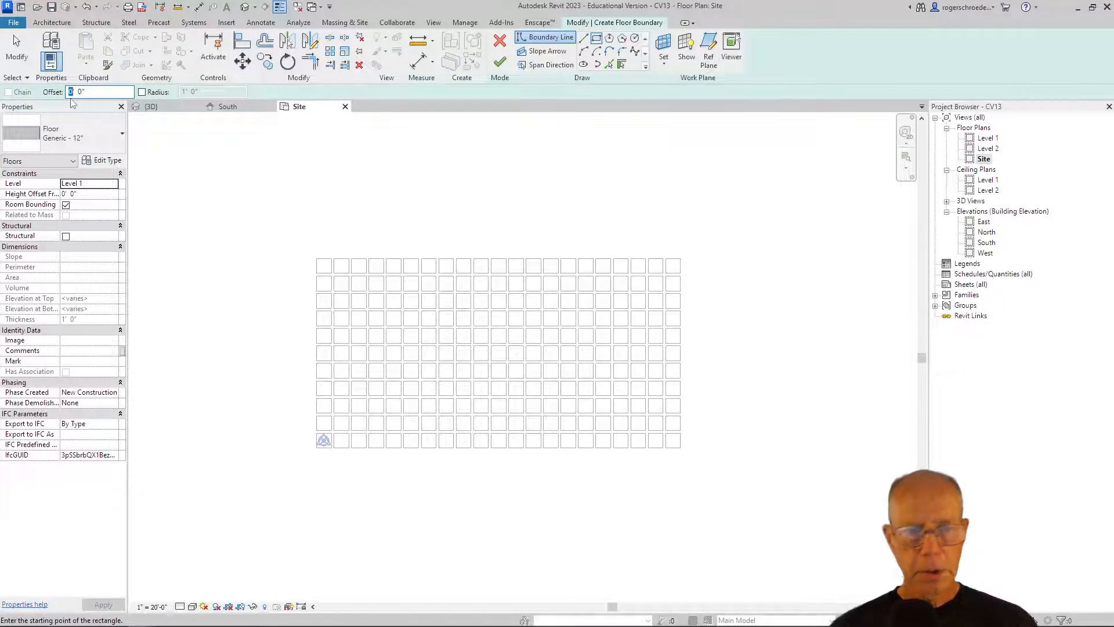
pyautogui.write('1')
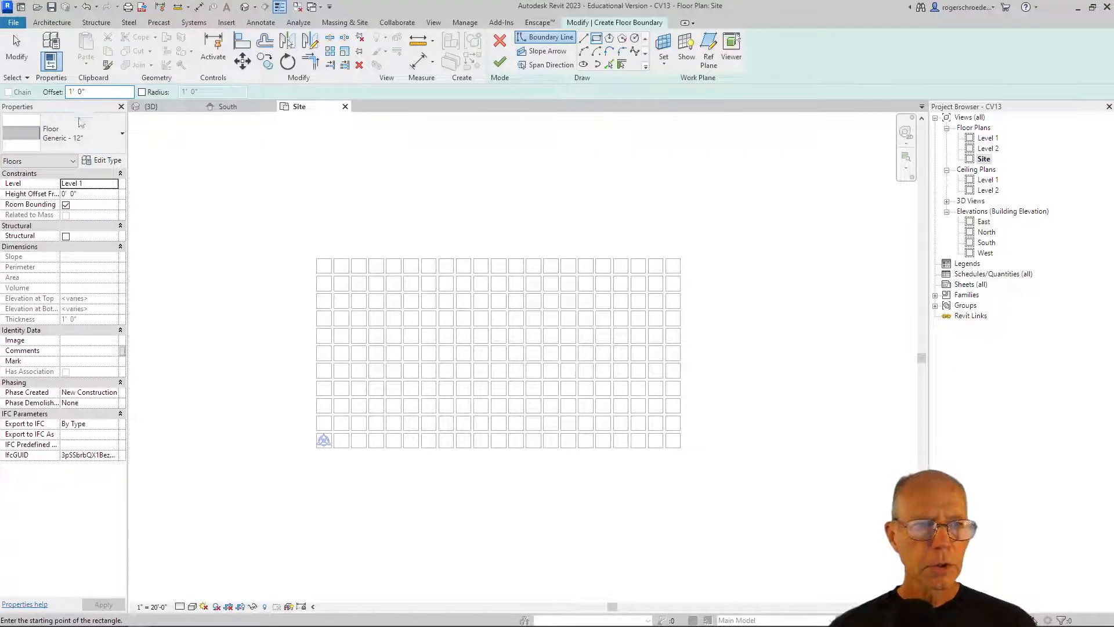
pyautogui.click(316, 258)
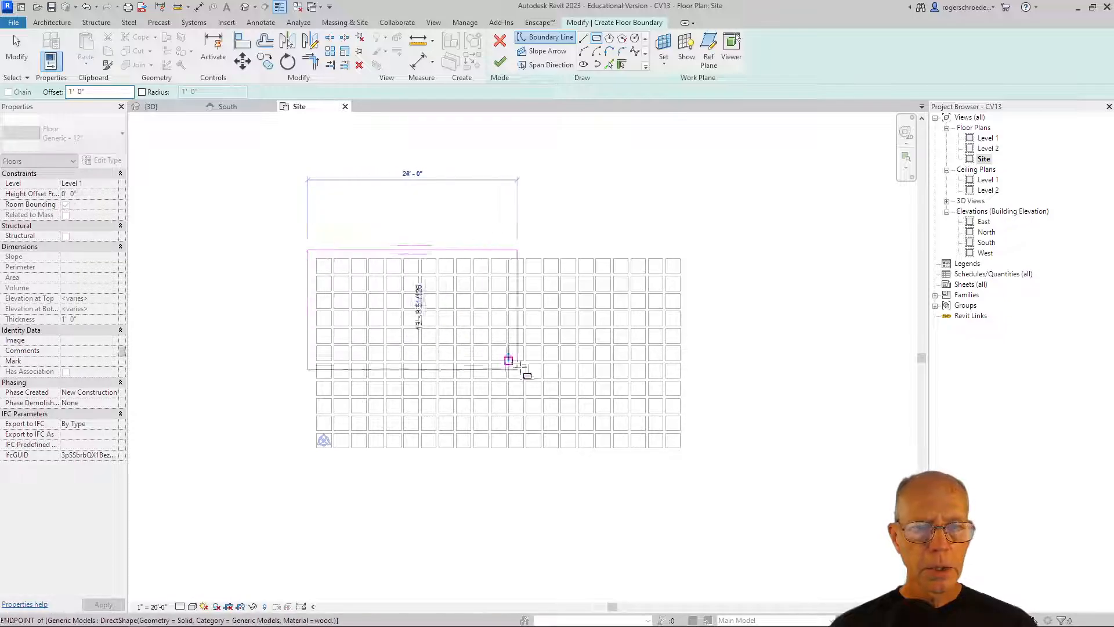
pyautogui.click(680, 443)
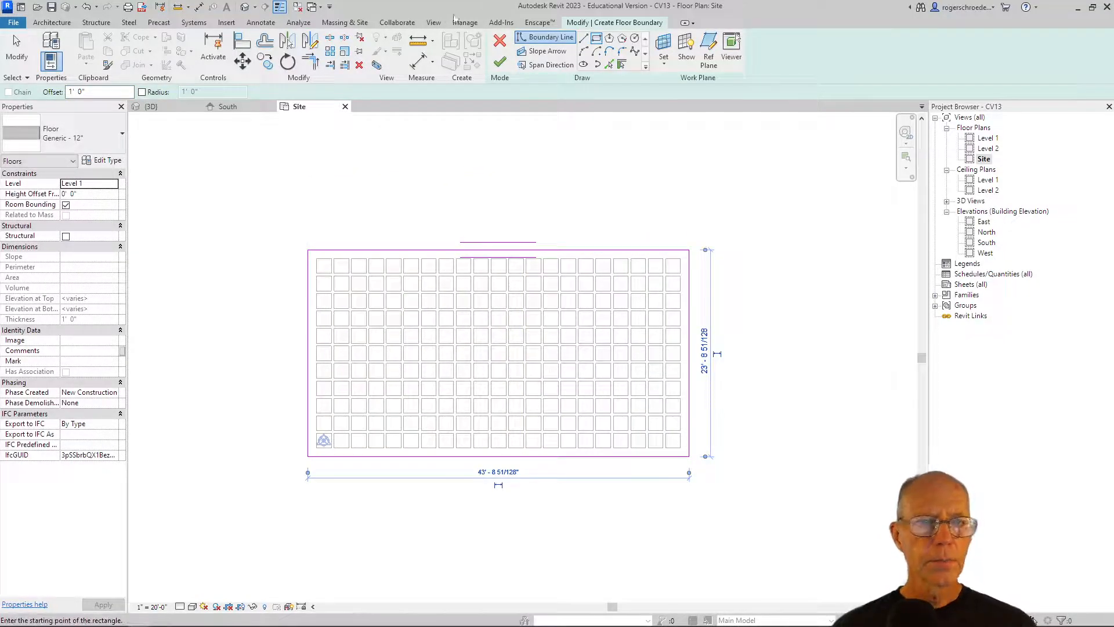
pyautogui.click(499, 62)
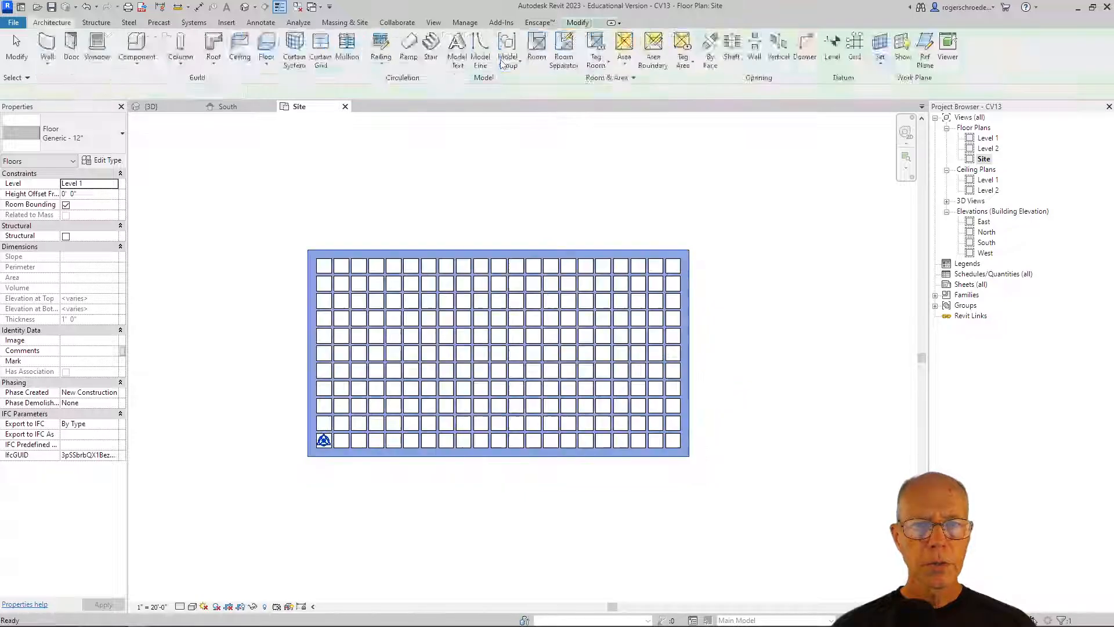
pyautogui.click(154, 108)
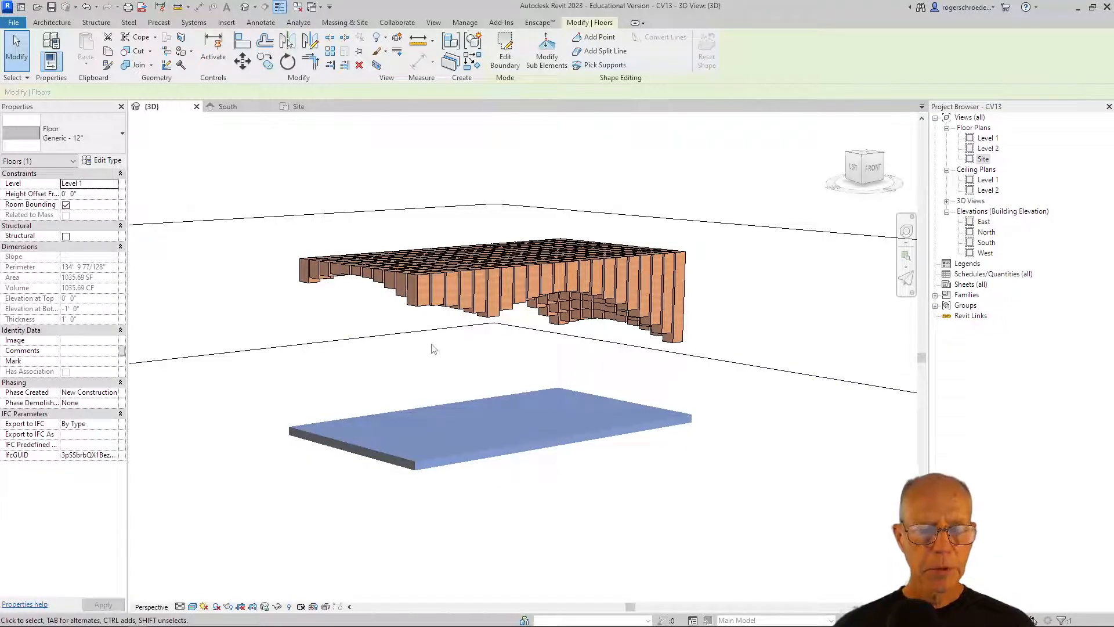
# Switch to the CV13.dyn graph in Dynamo and set the Ceiling Height slider to 15
pyautogui.moveTo(163, 623)
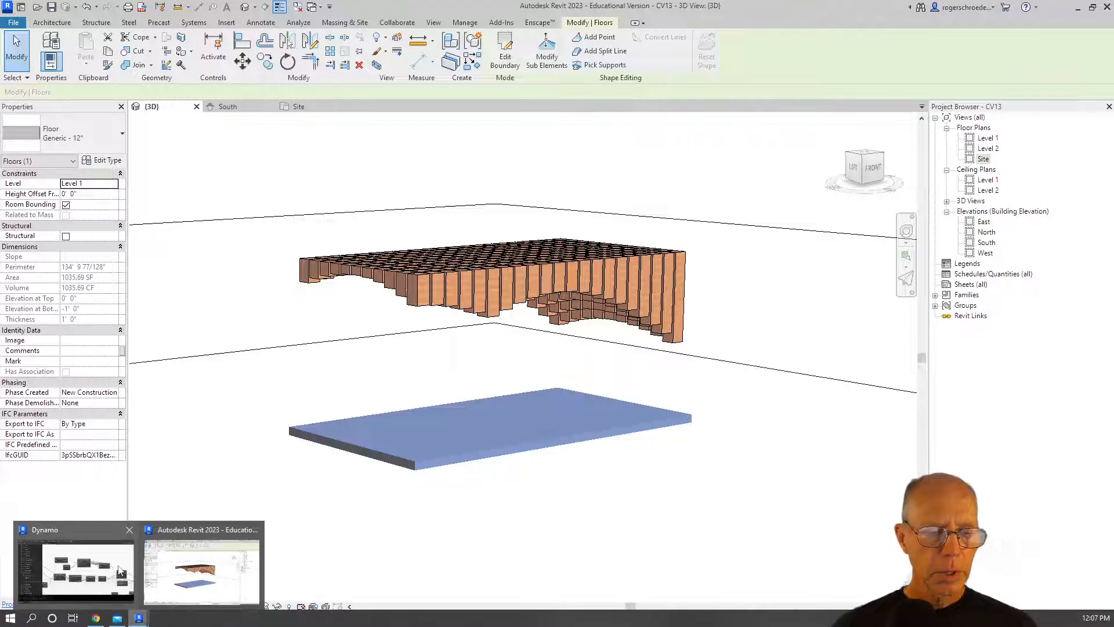
pyautogui.click(119, 569)
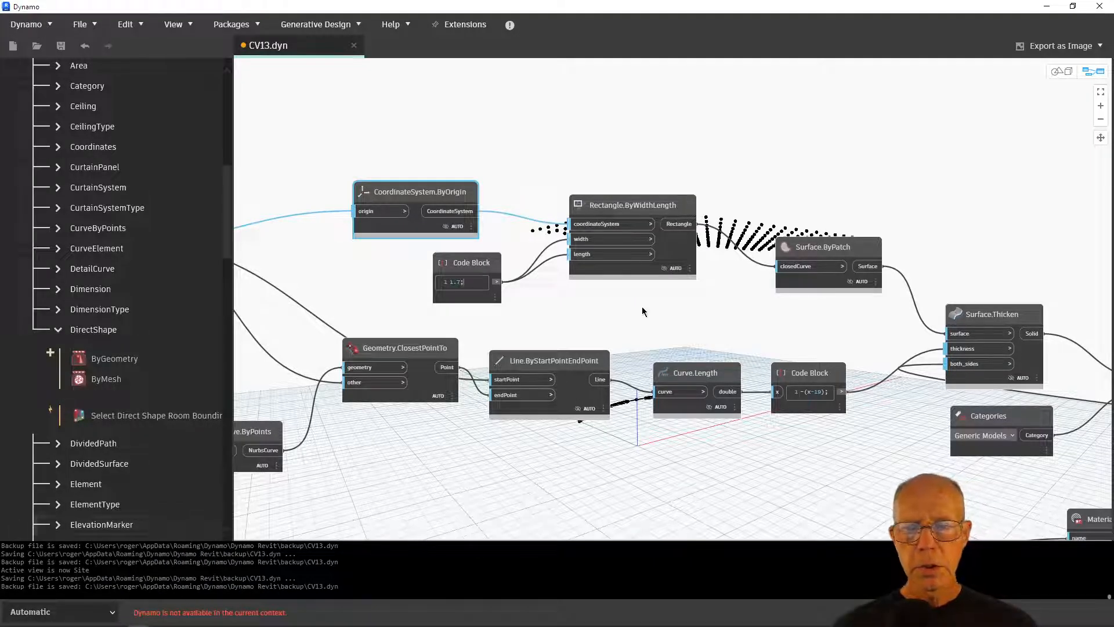
pyautogui.moveTo(355, 292); pyautogui.dragTo(944, 134, button='middle')
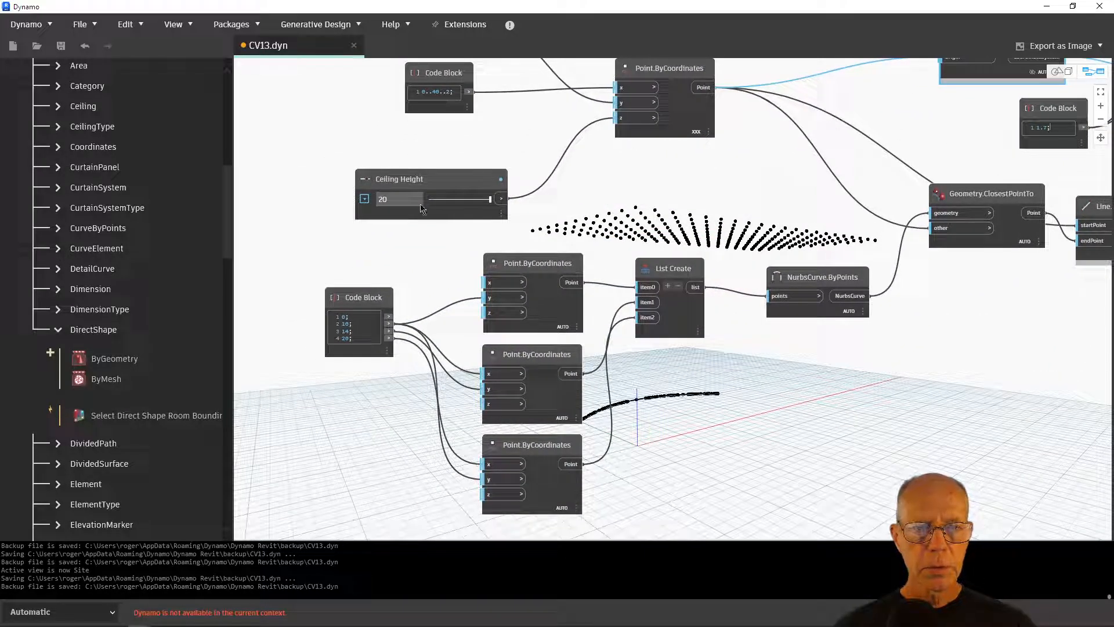
pyautogui.doubleClick(391, 196)
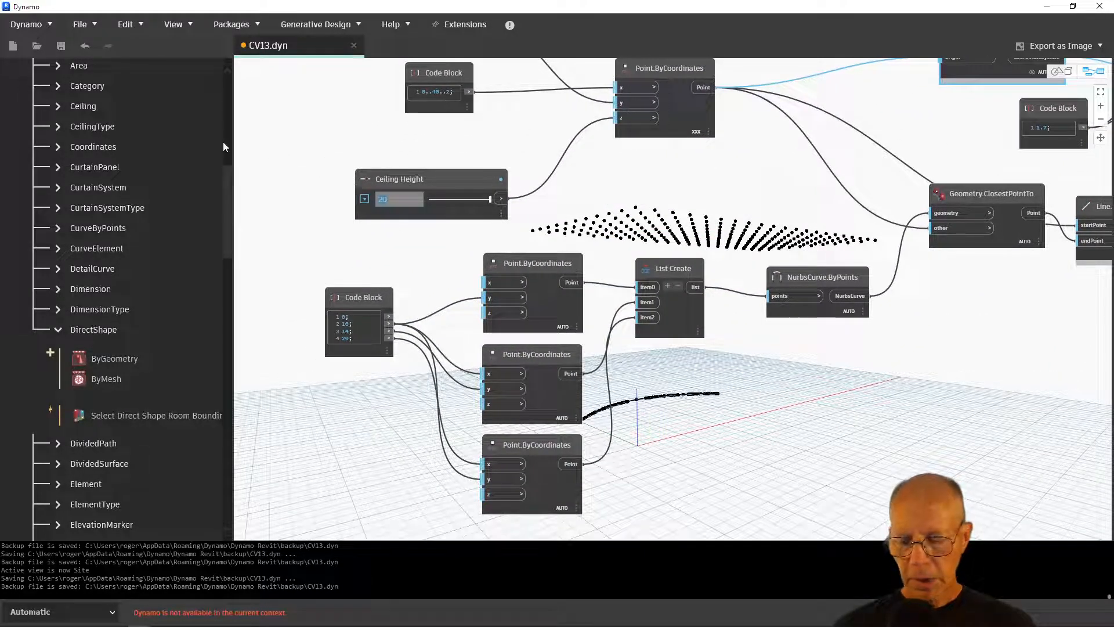
pyautogui.write('15')
pyautogui.press('Return')
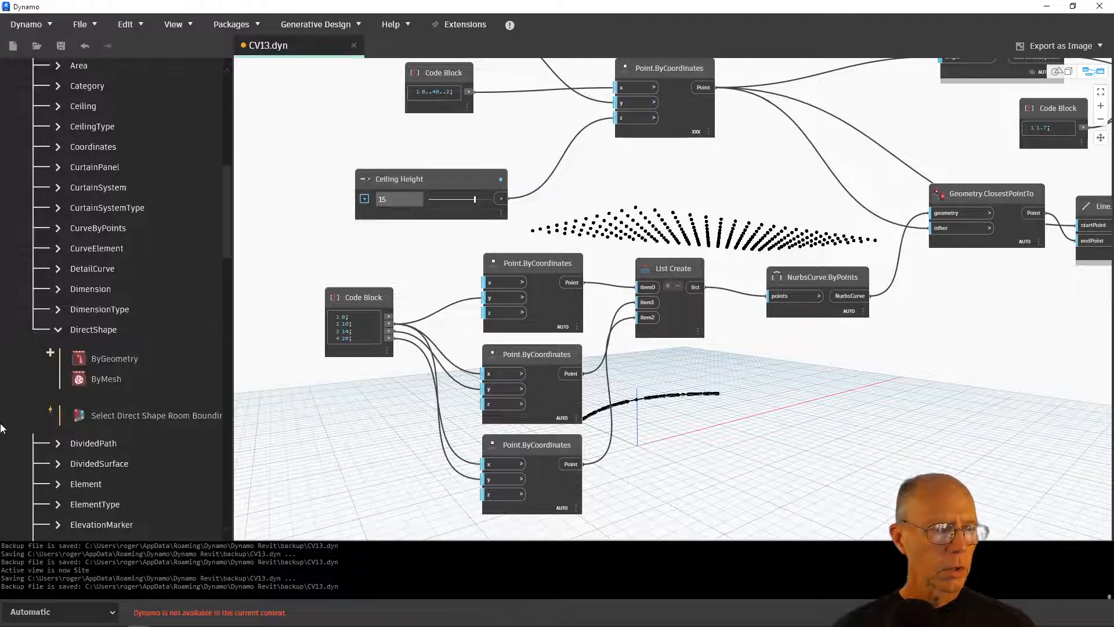
# Return to Revit, select the {3D} view among the project's 3D views, and recheck the run status in Dynamo
pyautogui.click(1049, 7)
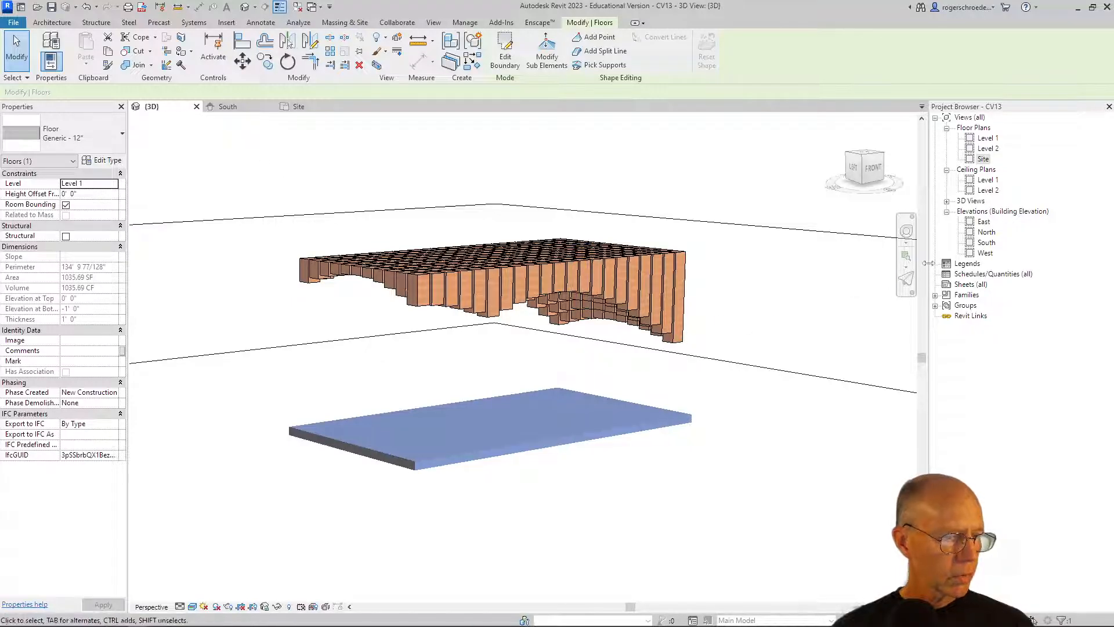
pyautogui.click(947, 201)
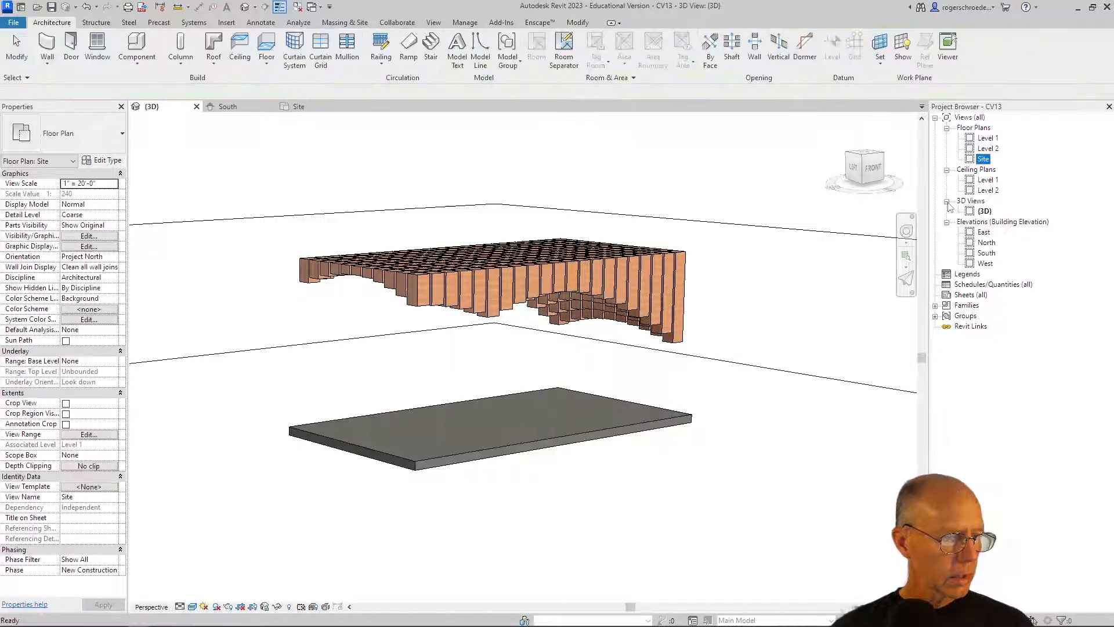
pyautogui.click(984, 212)
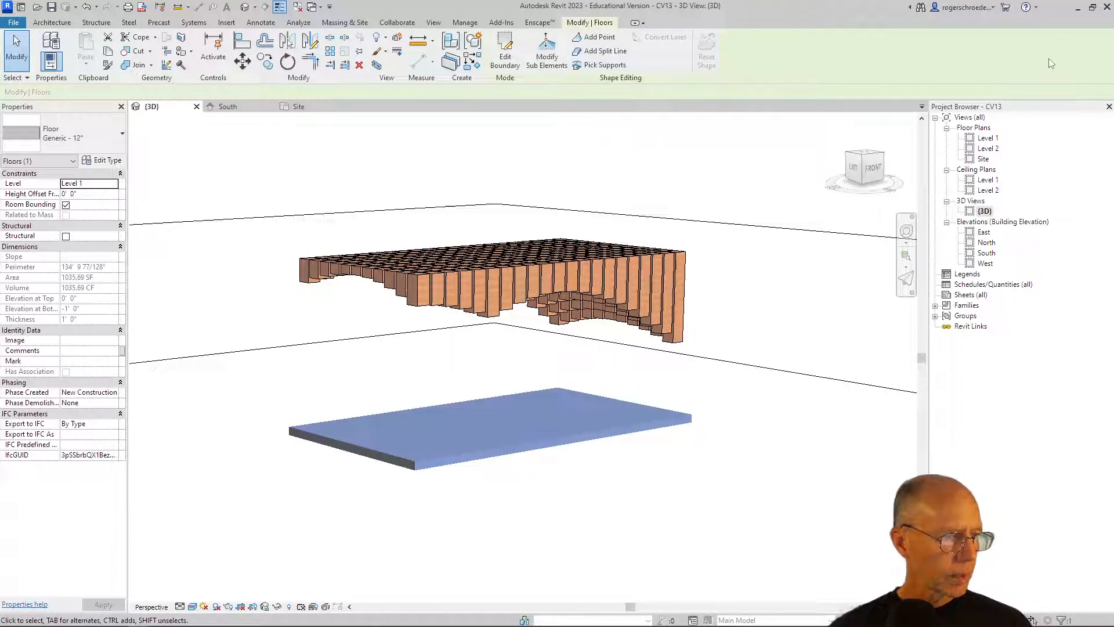
pyautogui.moveTo(172, 623)
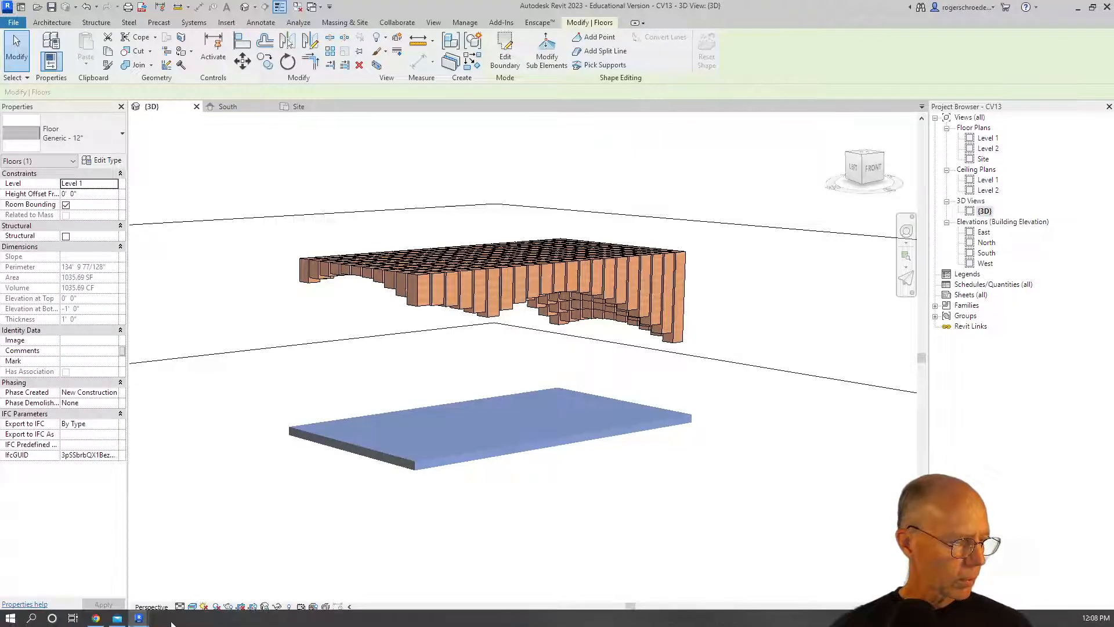
pyautogui.click(81, 566)
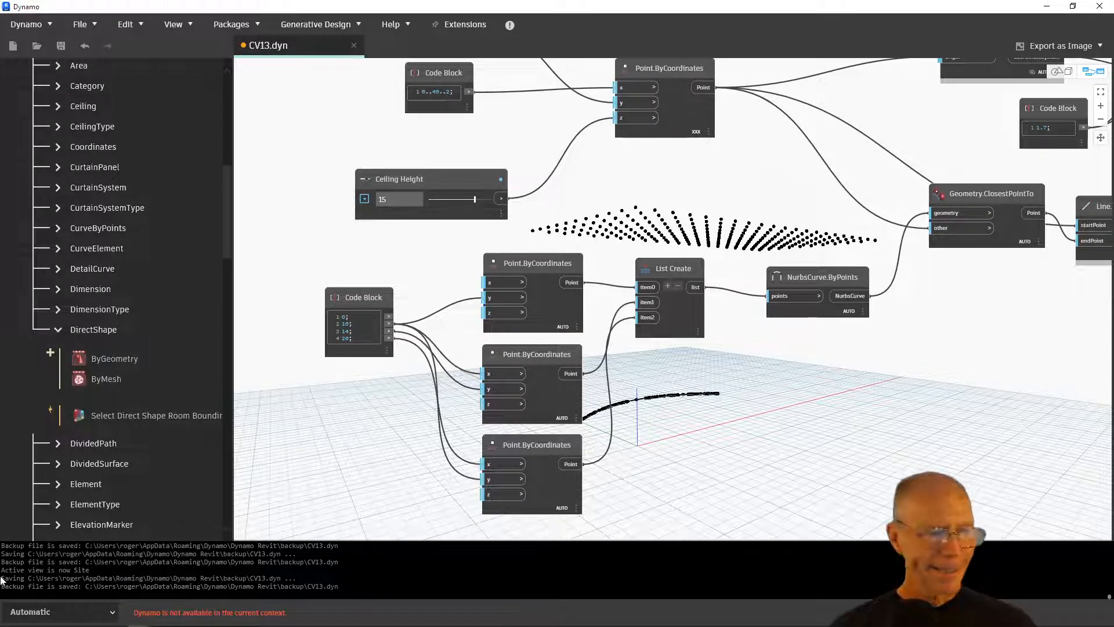
# Go back to Revit and reactivate the {3D} view by switching to the South elevation and back
pyautogui.click(1047, 6)
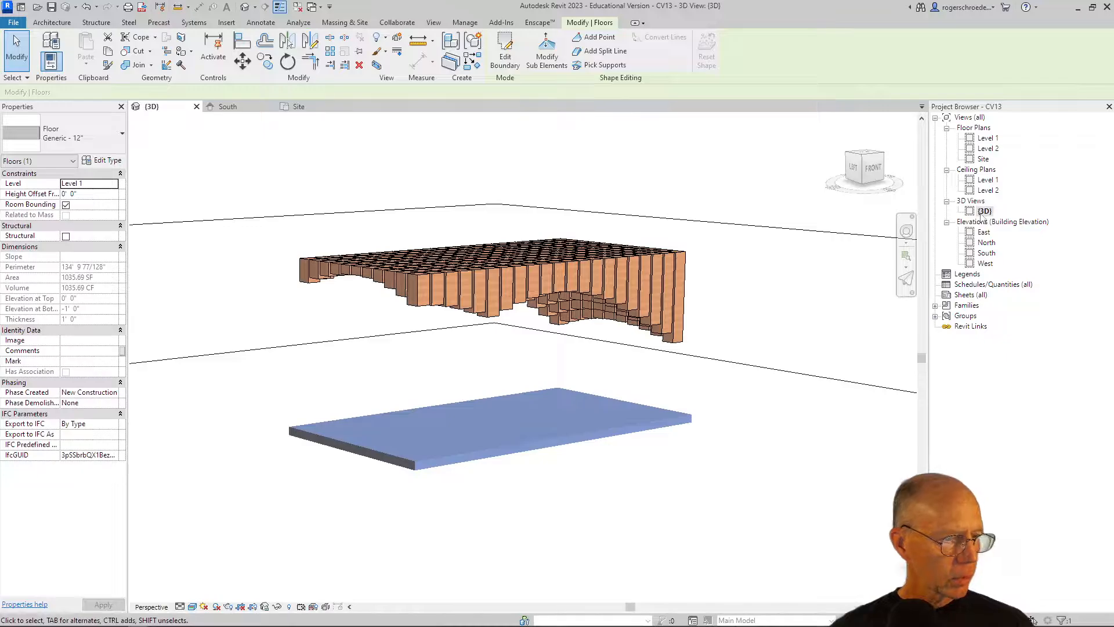
pyautogui.click(982, 139)
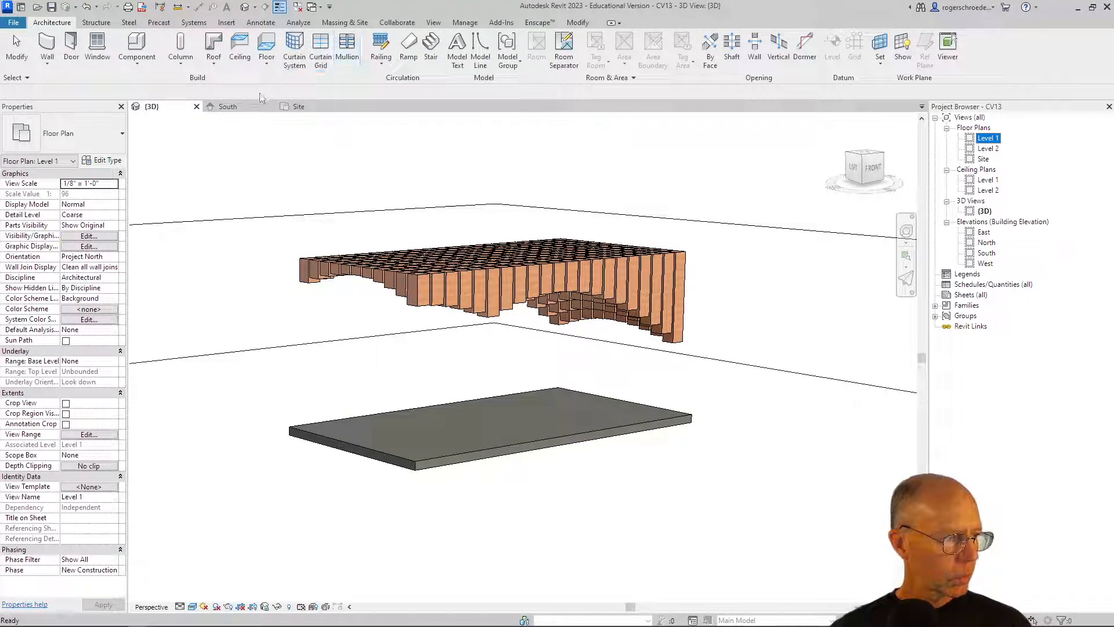
pyautogui.click(228, 106)
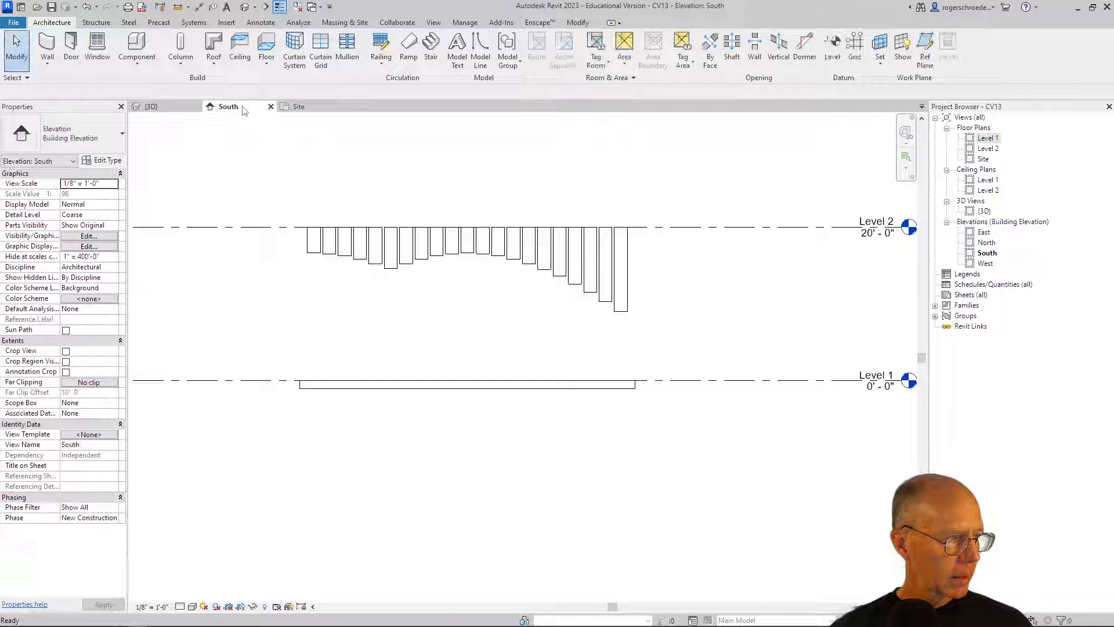
pyautogui.click(166, 105)
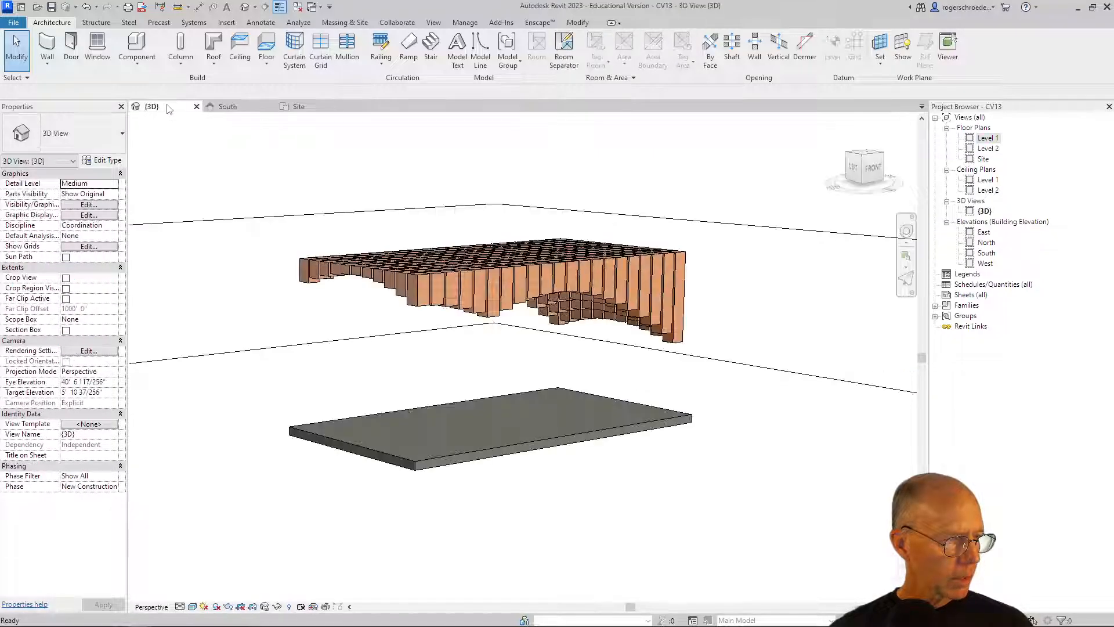
# Orient the 3D view to the top-front-left corner and frame the ceiling blocks together with the floor
pyautogui.click(862, 156)
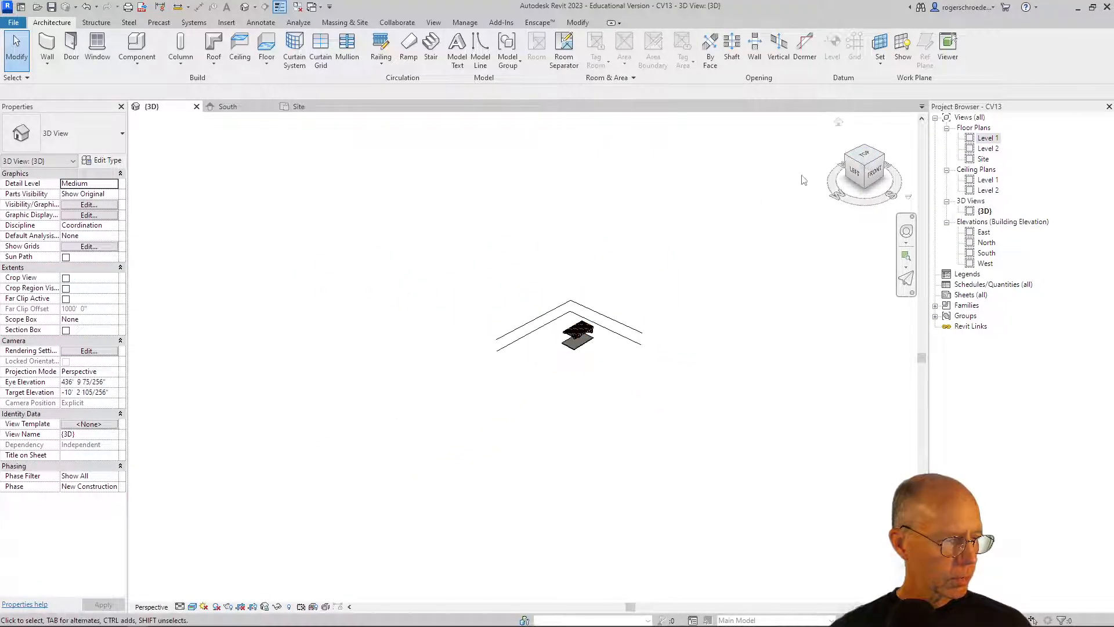
pyautogui.scroll(-3, 559, 290)
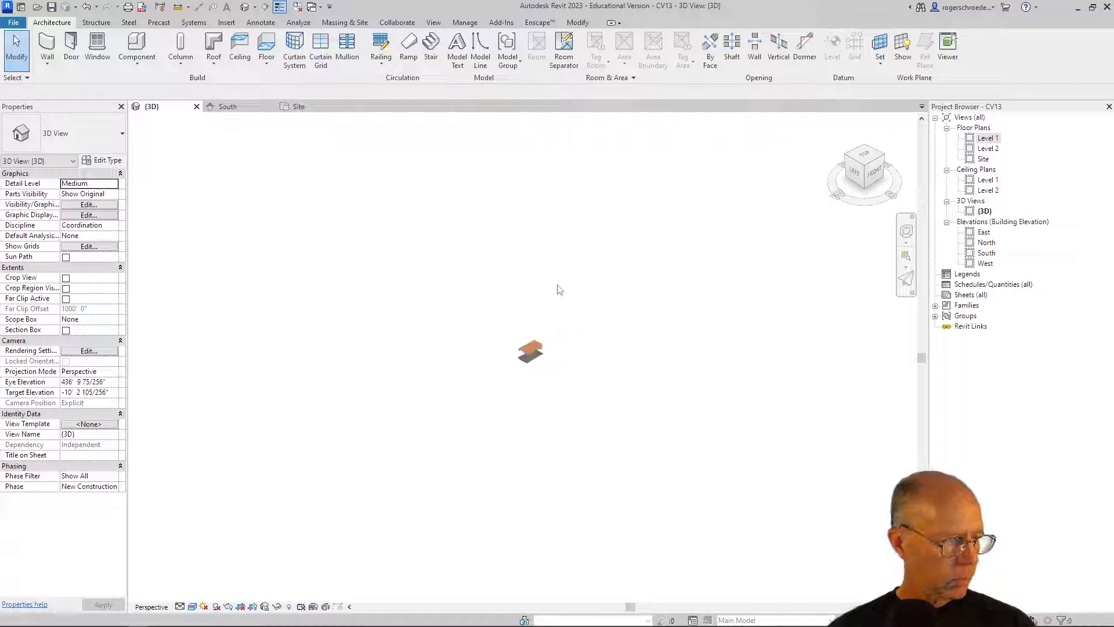
pyautogui.scroll(2, 450, 465)
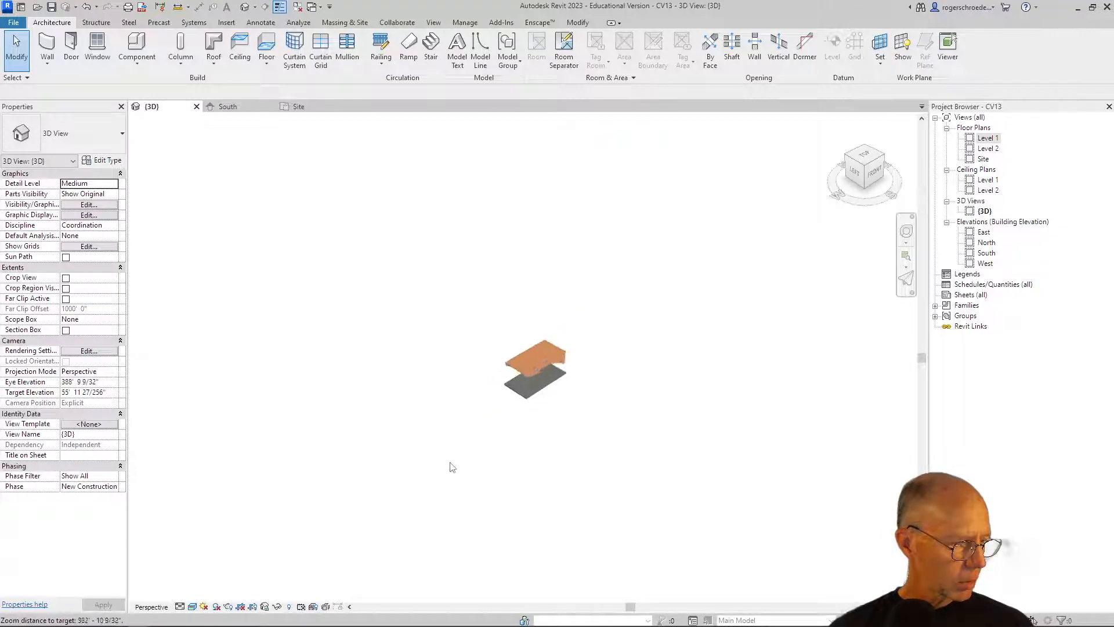
pyautogui.scroll(2, 556, 417)
pyautogui.scroll(2, 566, 404)
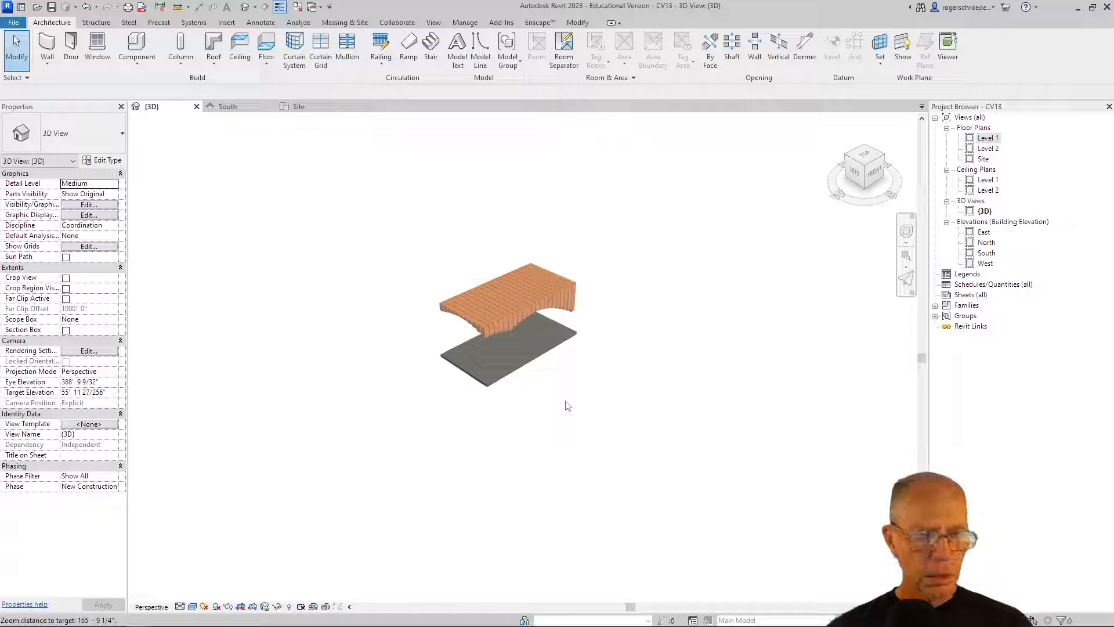
pyautogui.scroll(2, 571, 400)
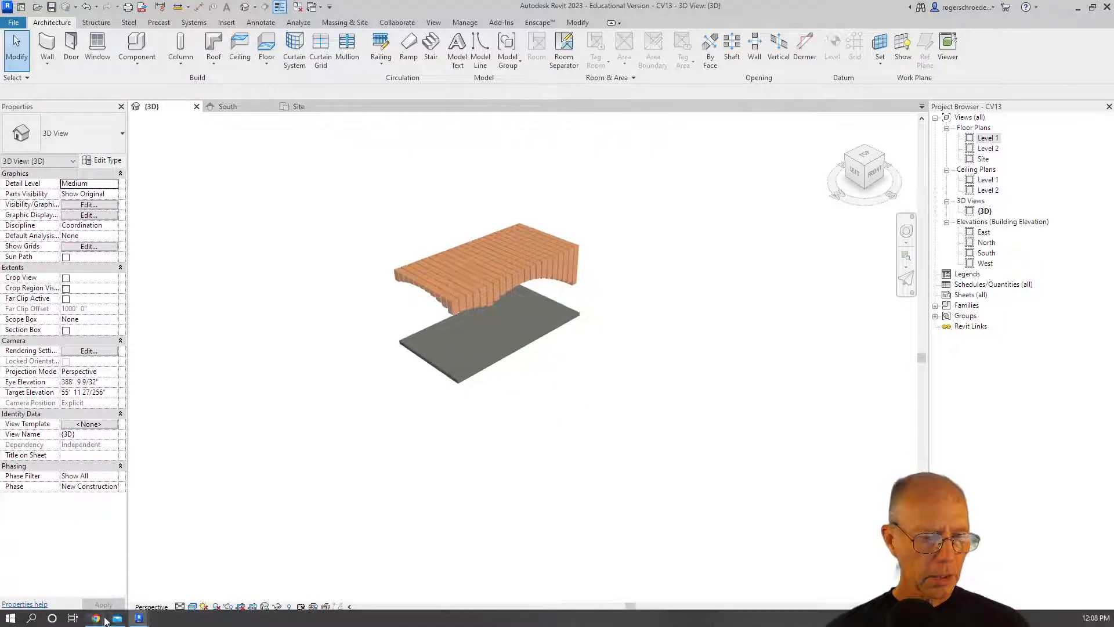
# Switch to Dynamo and rerun the graph by setting its run mode to Manual and back to Automatic
pyautogui.moveTo(138, 619)
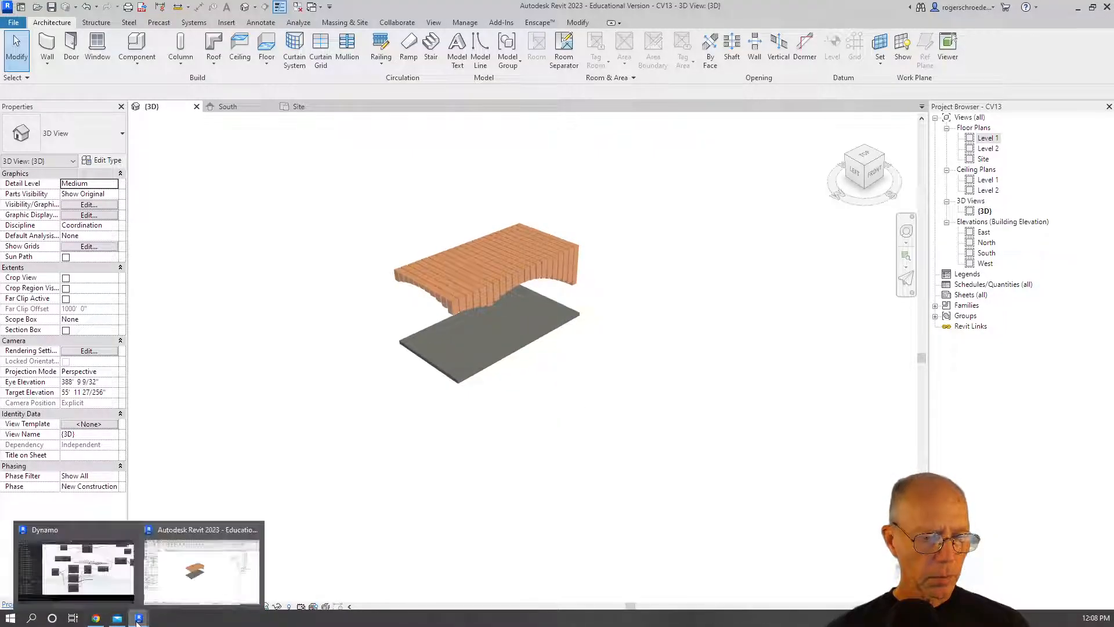
pyautogui.click(92, 575)
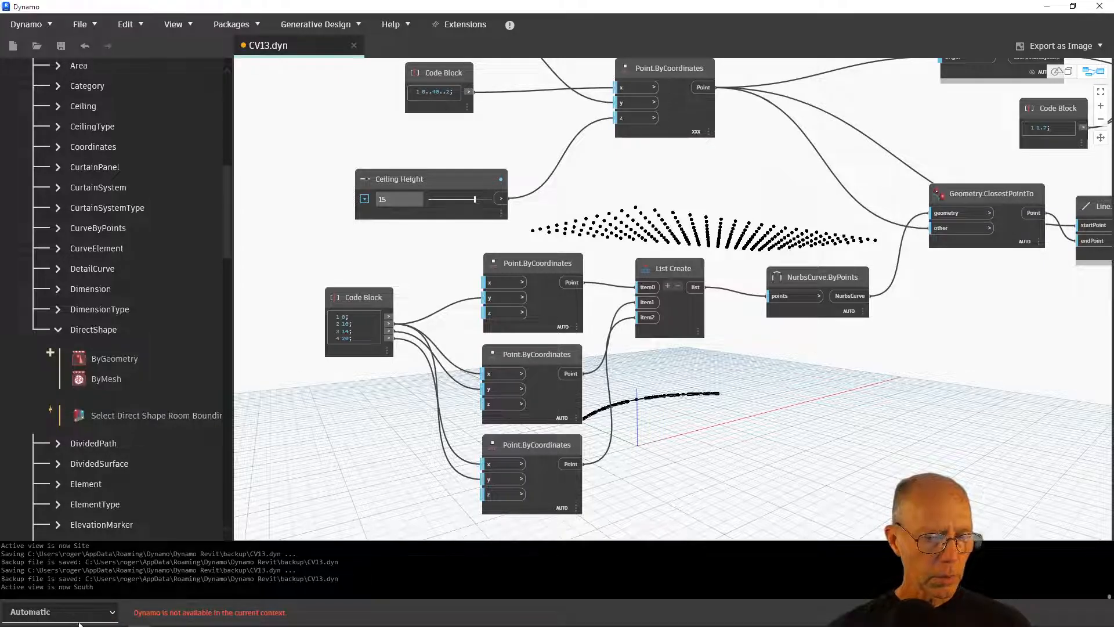
pyautogui.click(75, 617)
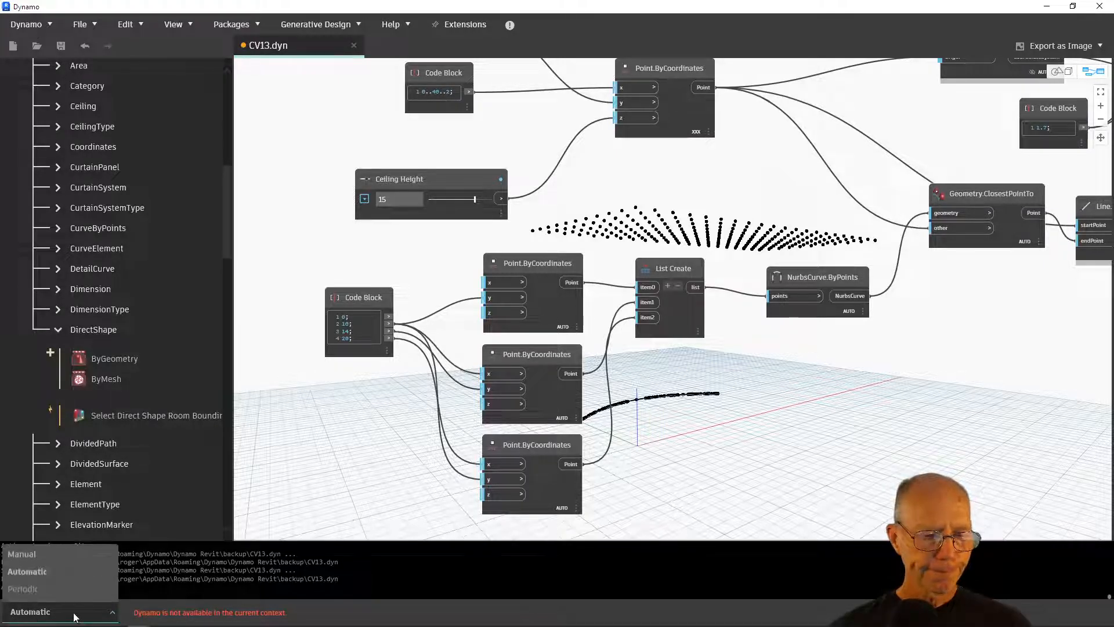
pyautogui.click(22, 554)
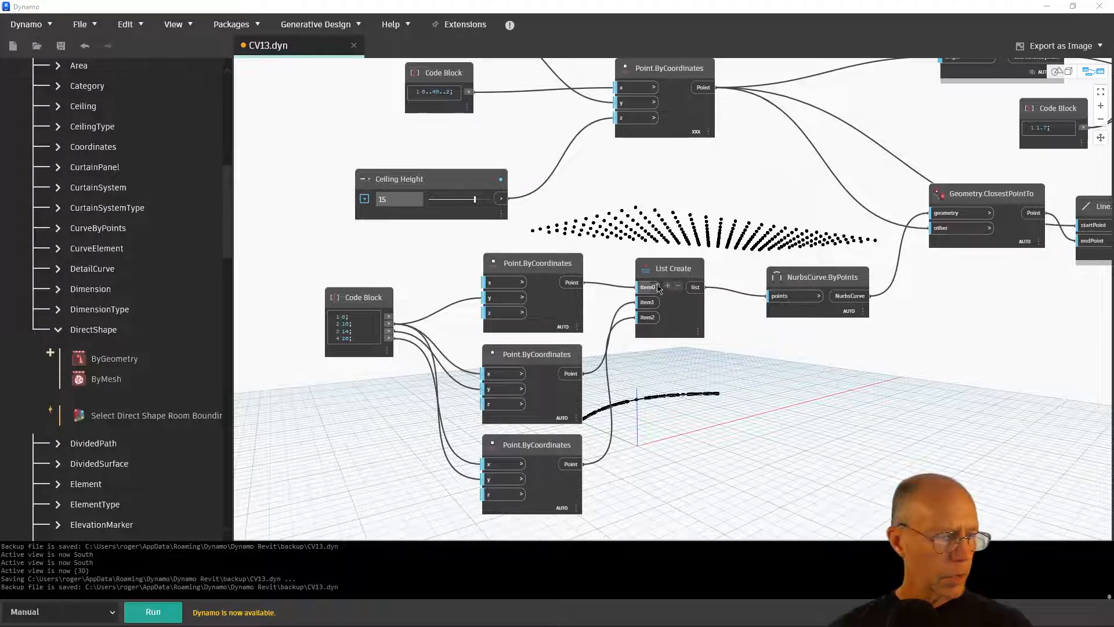
pyautogui.click(104, 610)
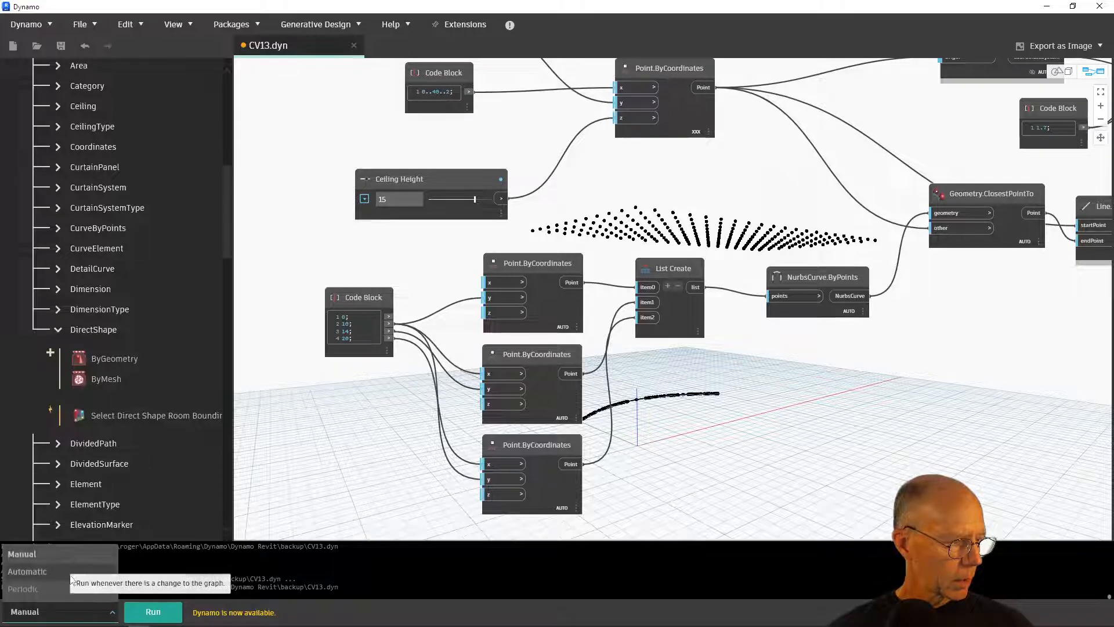
pyautogui.click(87, 565)
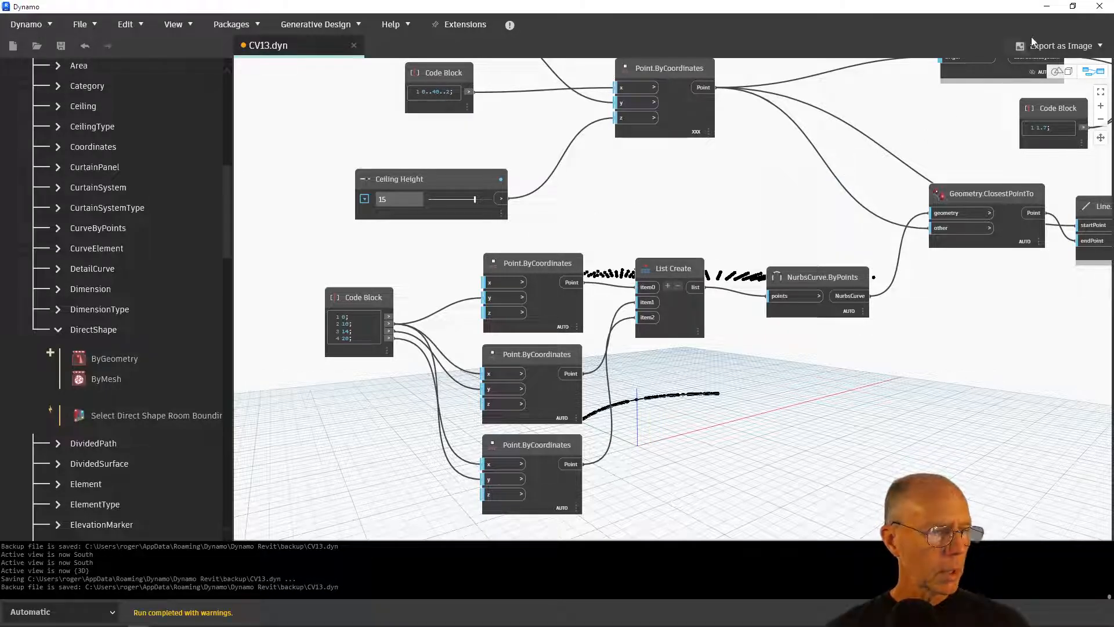
# Switch to Revit, reselect the {3D} view in the project views, and inspect the ceiling blocks above the floor up close
pyautogui.click(1046, 7)
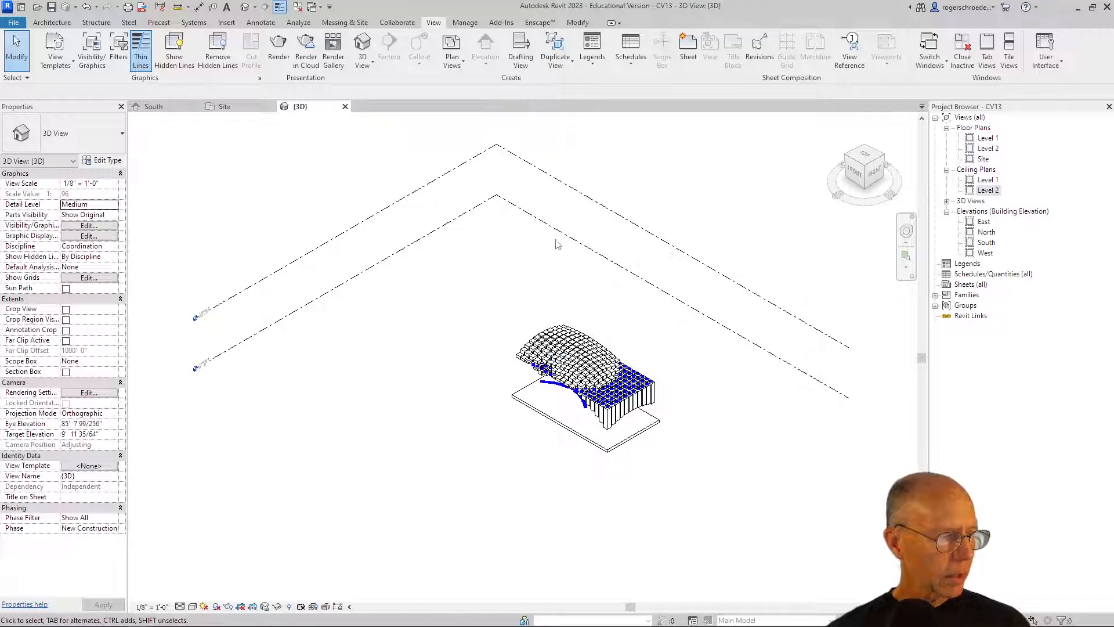
pyautogui.click(946, 201)
pyautogui.click(984, 212)
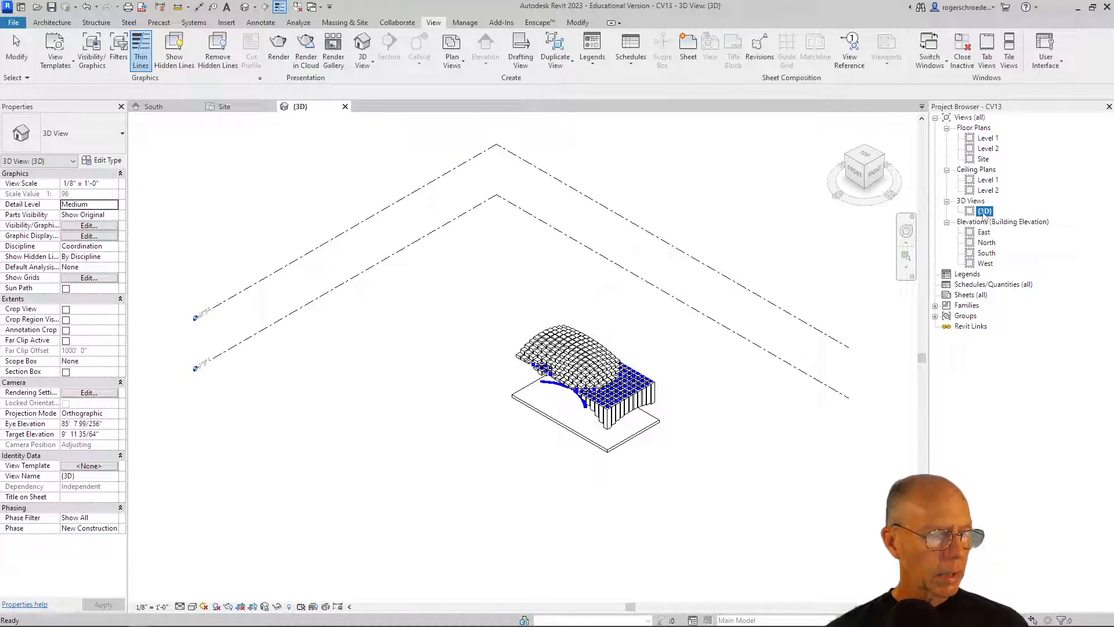
pyautogui.rightClick(984, 216)
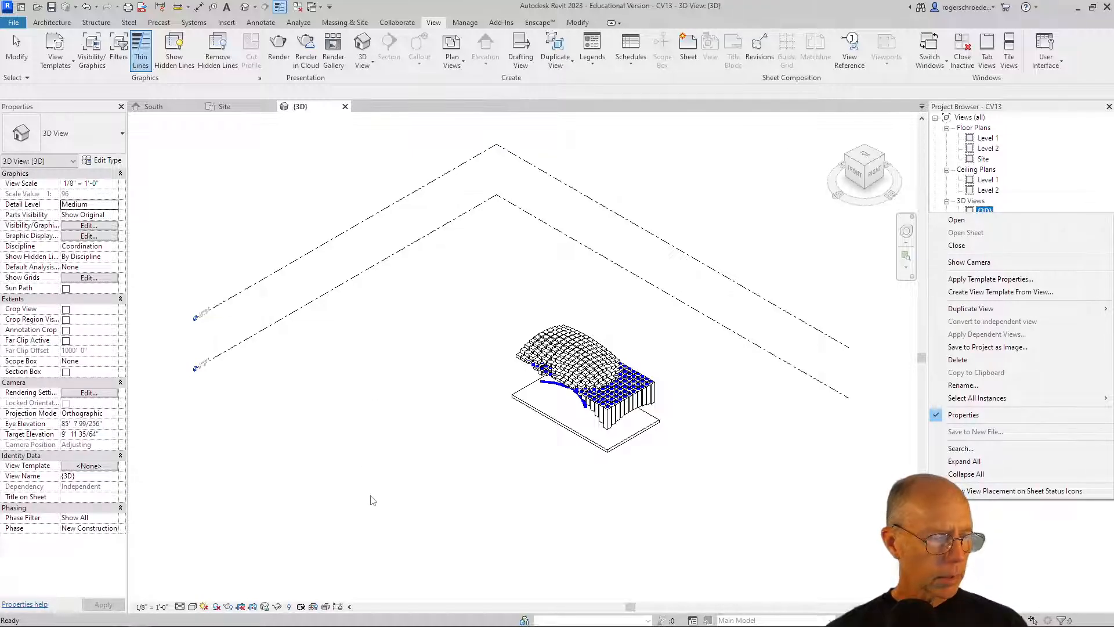
pyautogui.click(389, 468)
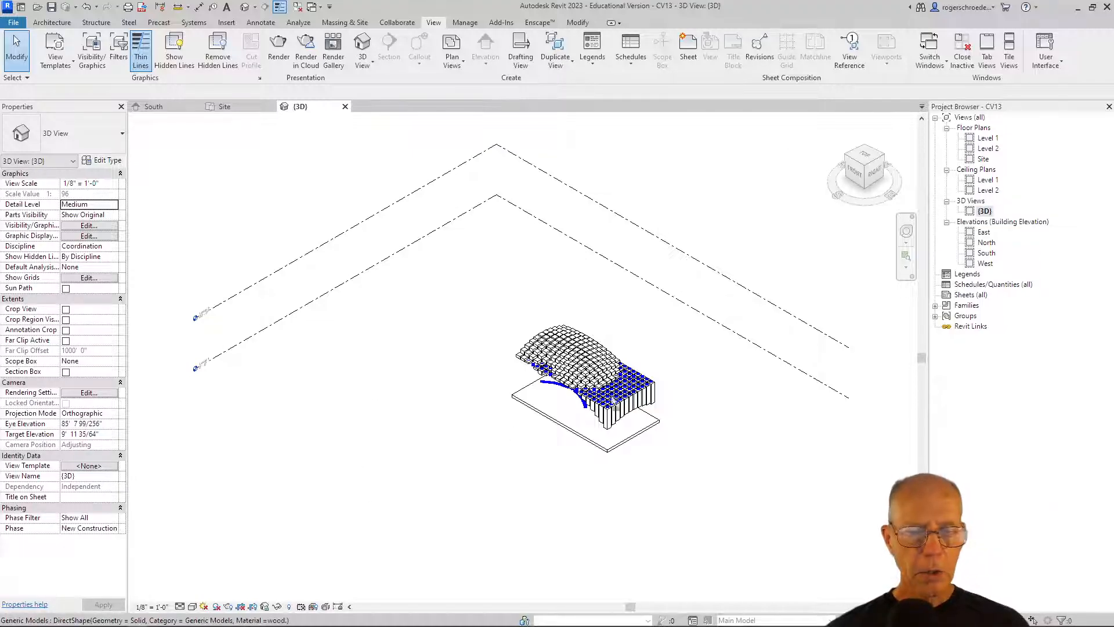
pyautogui.scroll(5, 604, 425)
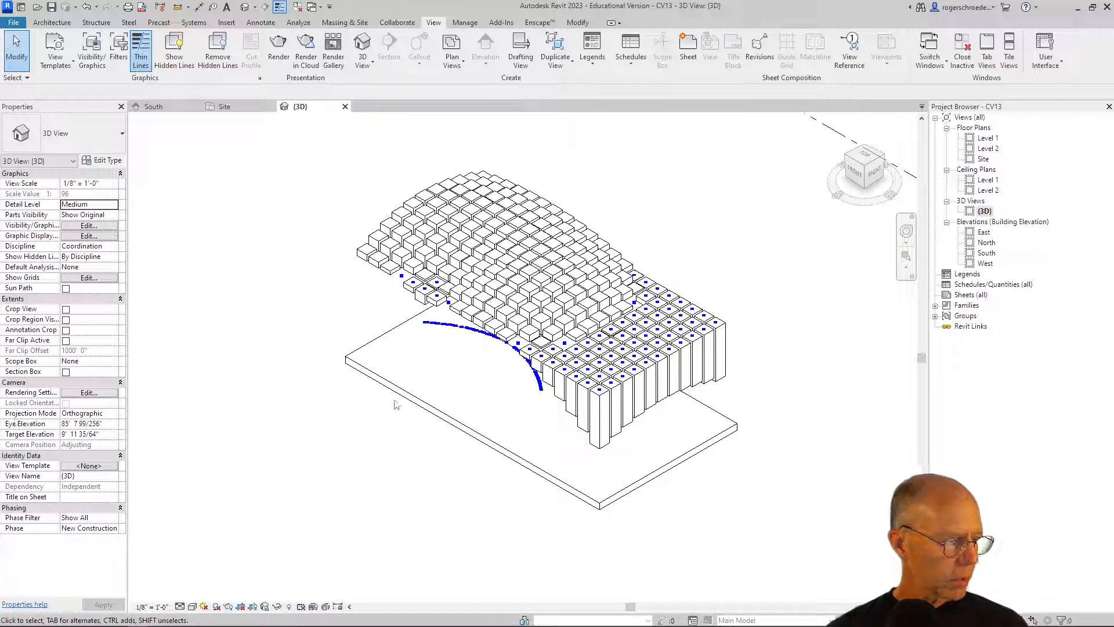
# Switch to Dynamo and change the code block fed by Curve.Length to -(x-14.5);
pyautogui.moveTo(139, 618)
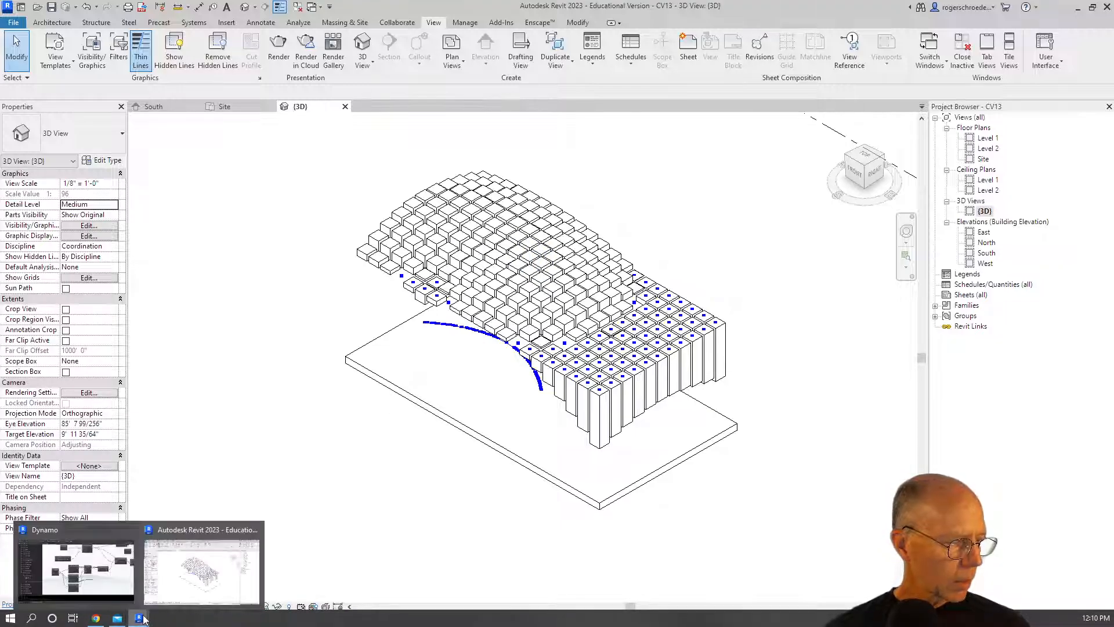
pyautogui.click(129, 579)
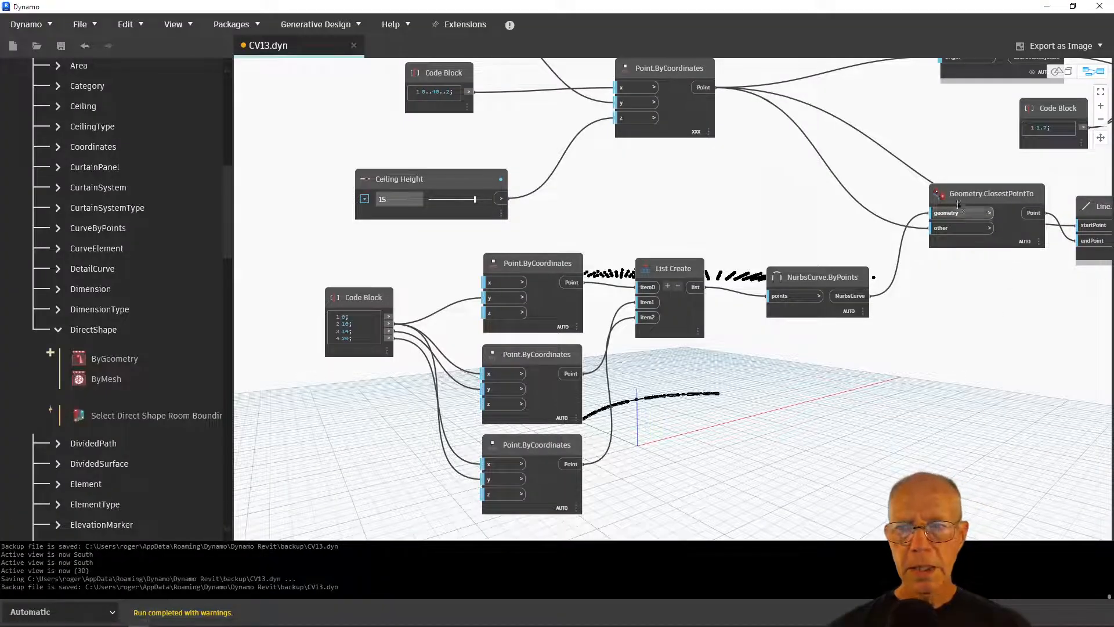
pyautogui.moveTo(940, 165); pyautogui.dragTo(490, 259, button='middle')
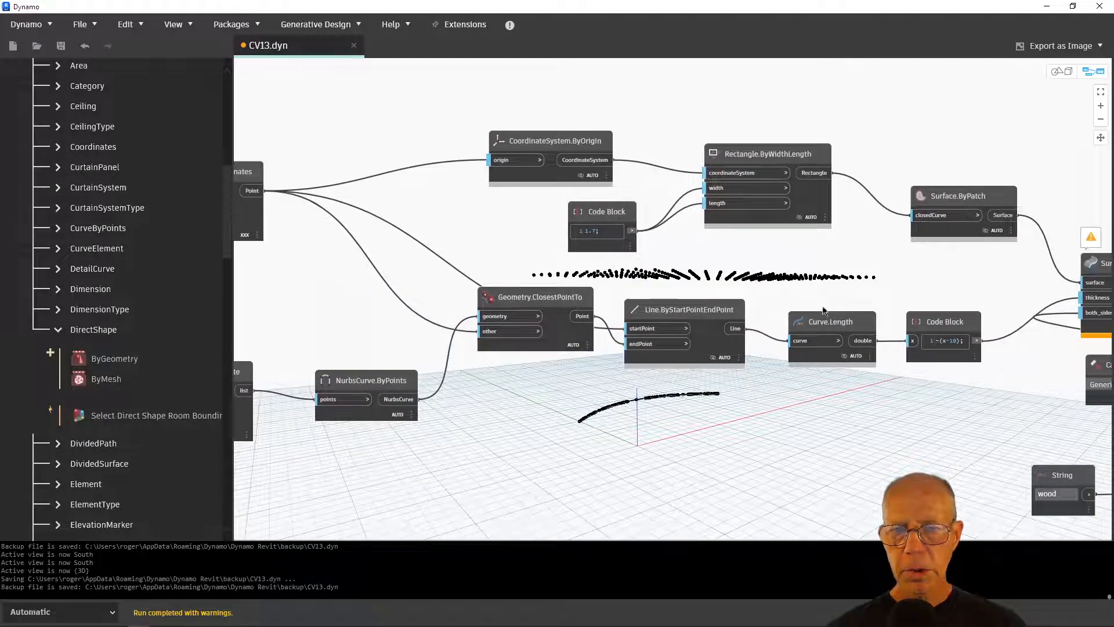
pyautogui.moveTo(824, 311); pyautogui.dragTo(847, 310, button='middle')
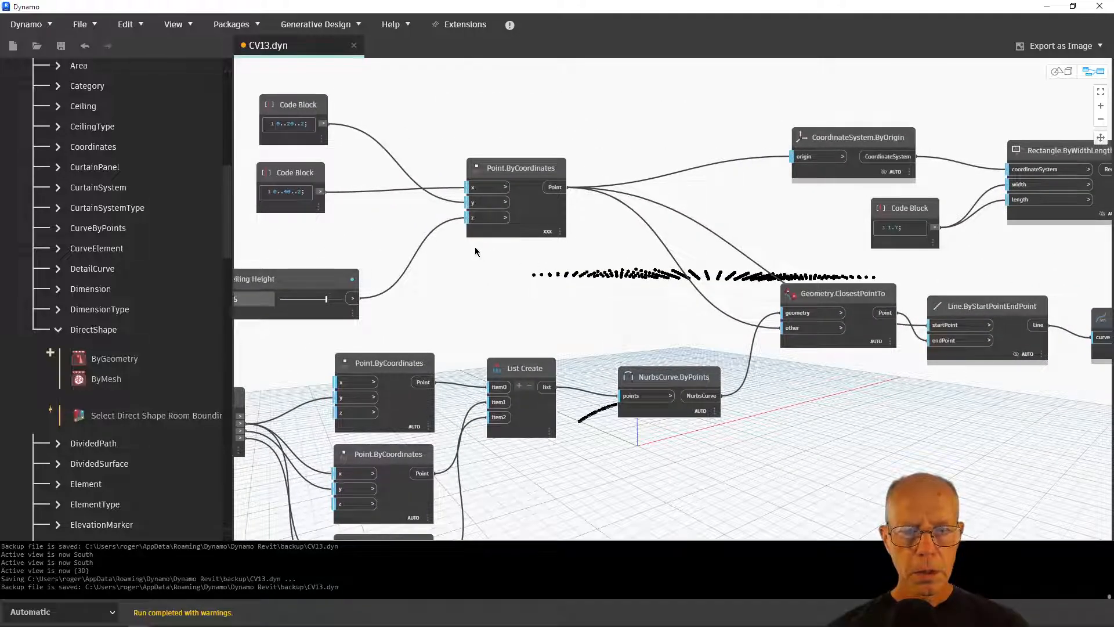
pyautogui.moveTo(475, 247); pyautogui.dragTo(228, 238, button='middle')
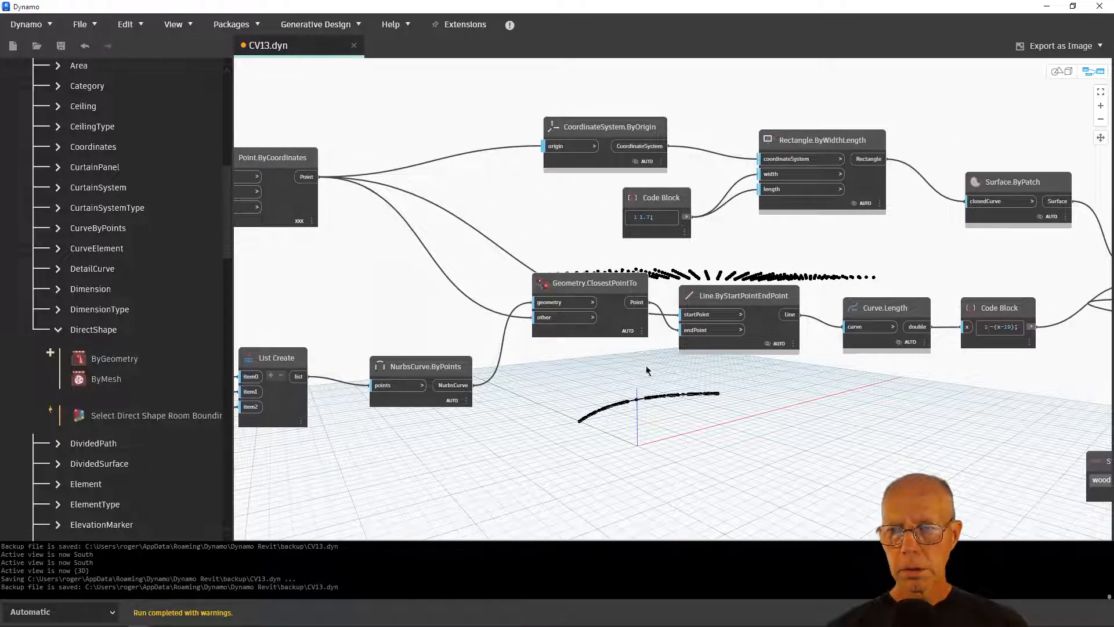
pyautogui.moveTo(1013, 389); pyautogui.dragTo(723, 347, button='middle')
pyautogui.scroll(3, 701, 267)
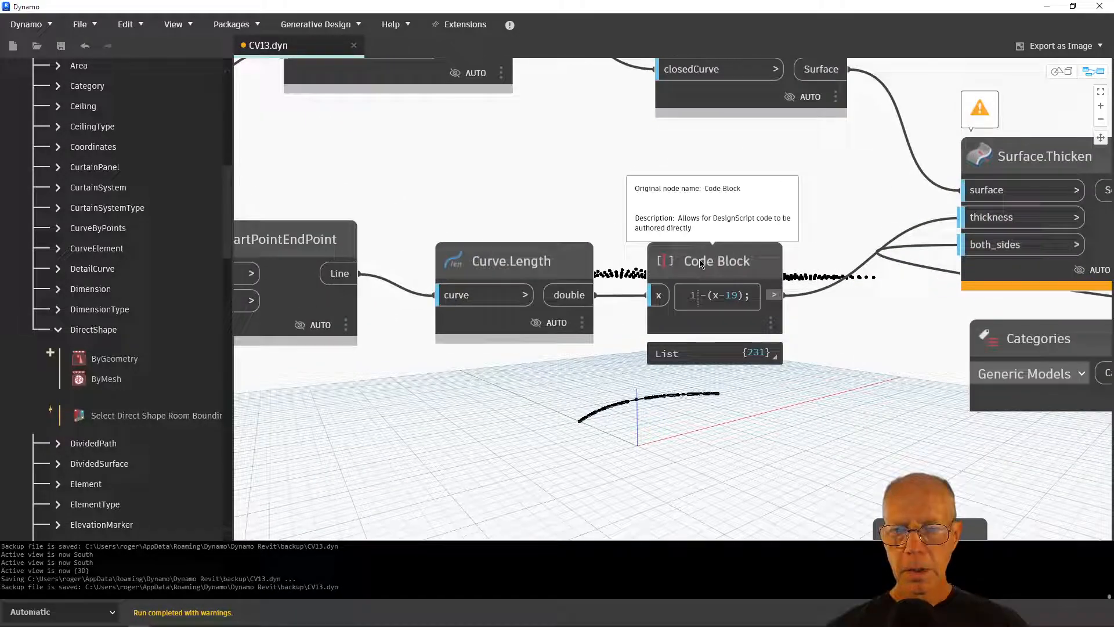
pyautogui.doubleClick(728, 294)
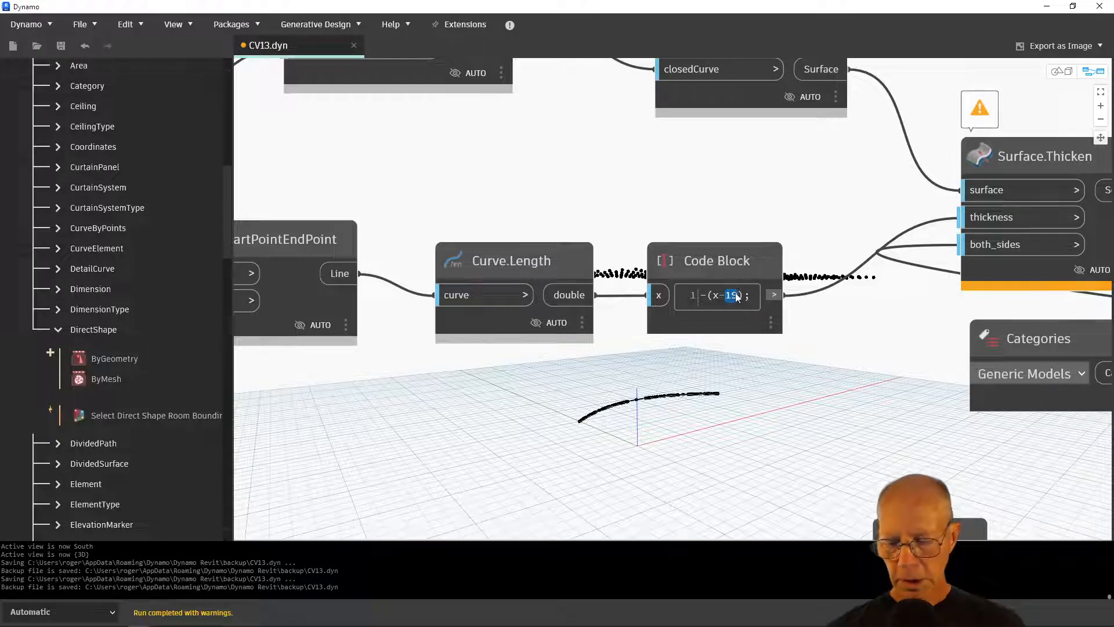
pyautogui.write('14.5')
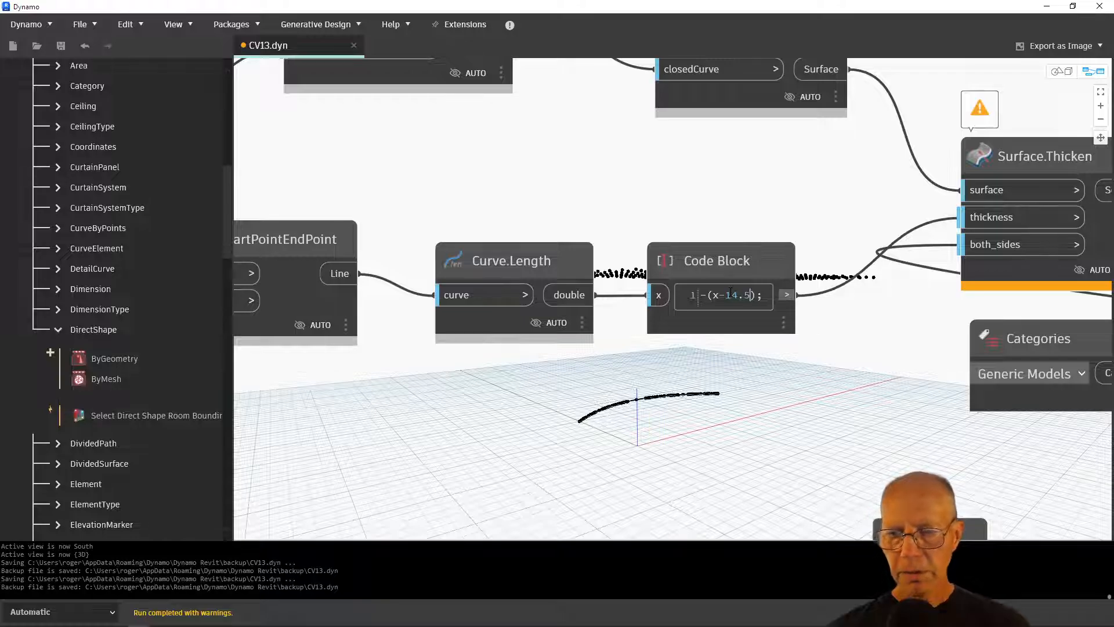
pyautogui.click(652, 179)
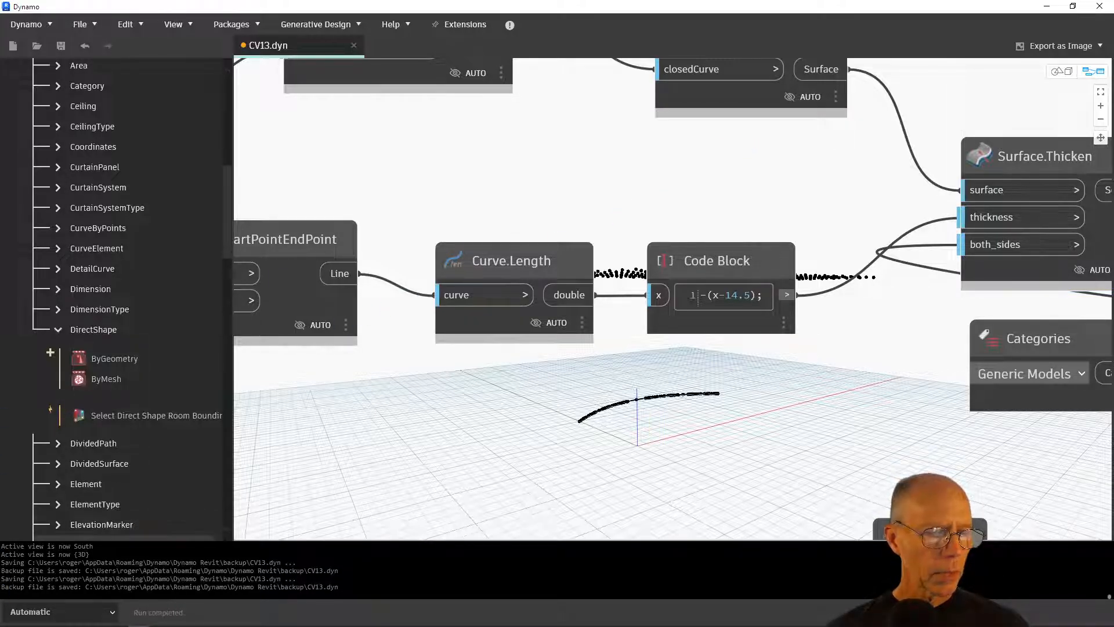
# Return to Revit to check the regenerated ceiling blocks in the 3D view
pyautogui.moveTo(141, 613)
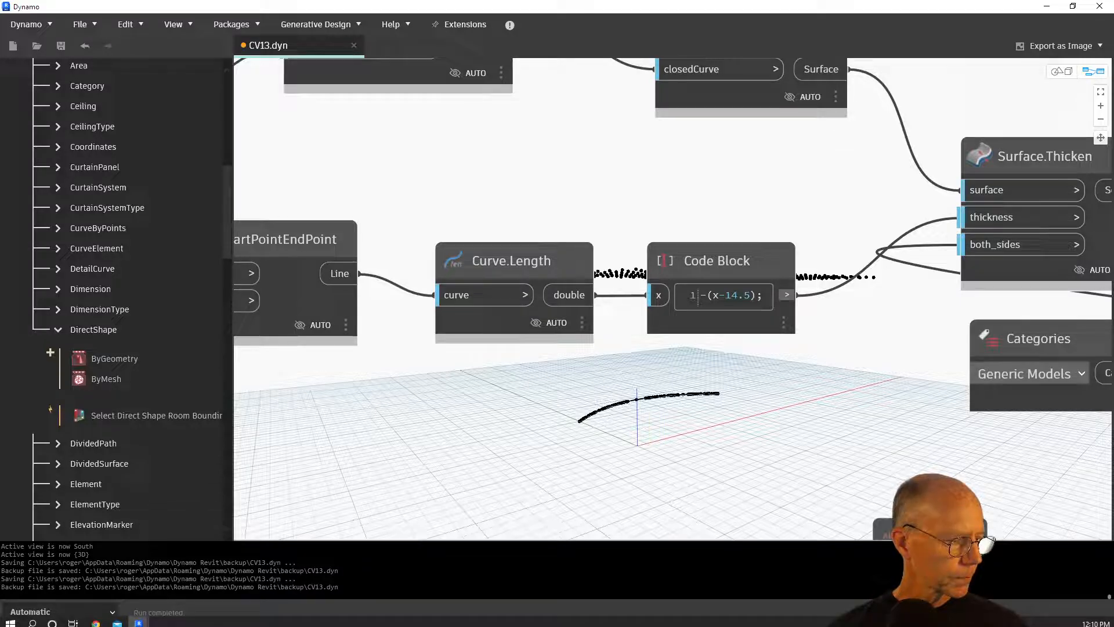
pyautogui.click(138, 619)
pyautogui.click(194, 572)
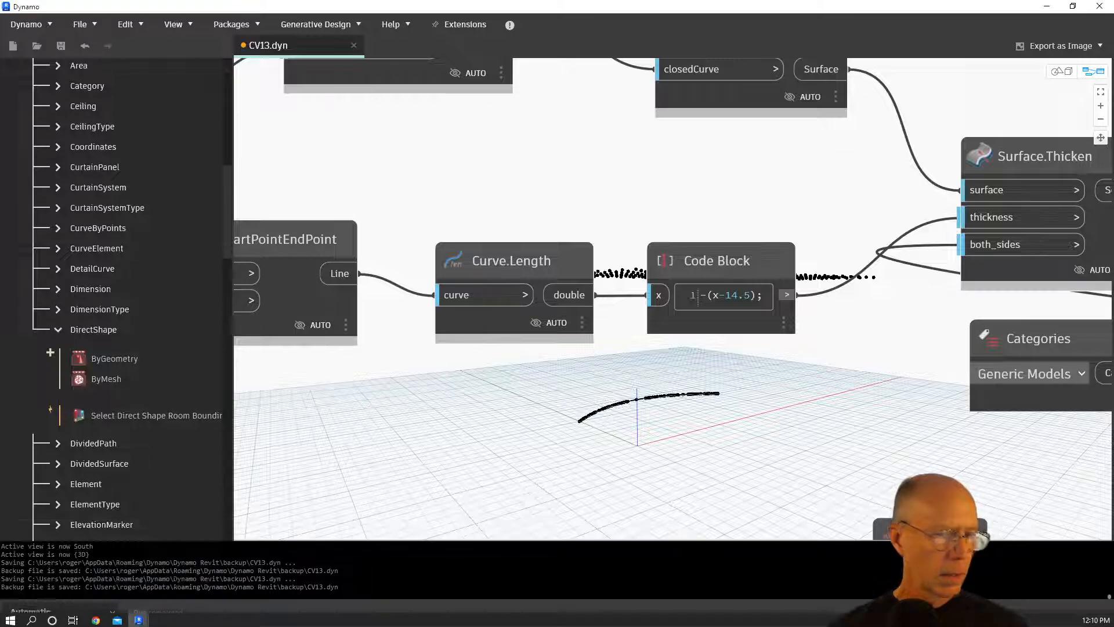
pyautogui.click(1047, 7)
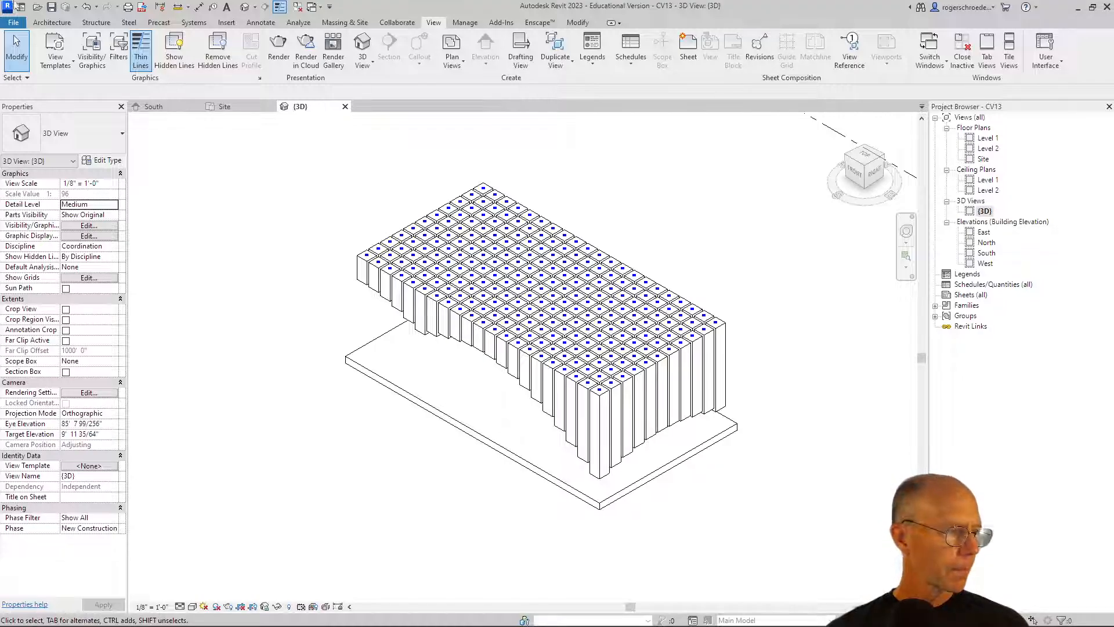
# Start a Roof by Footprint in the Site plan, assign it to Level 2, and choose the Basic Roof type Generic - 9"
pyautogui.click(221, 106)
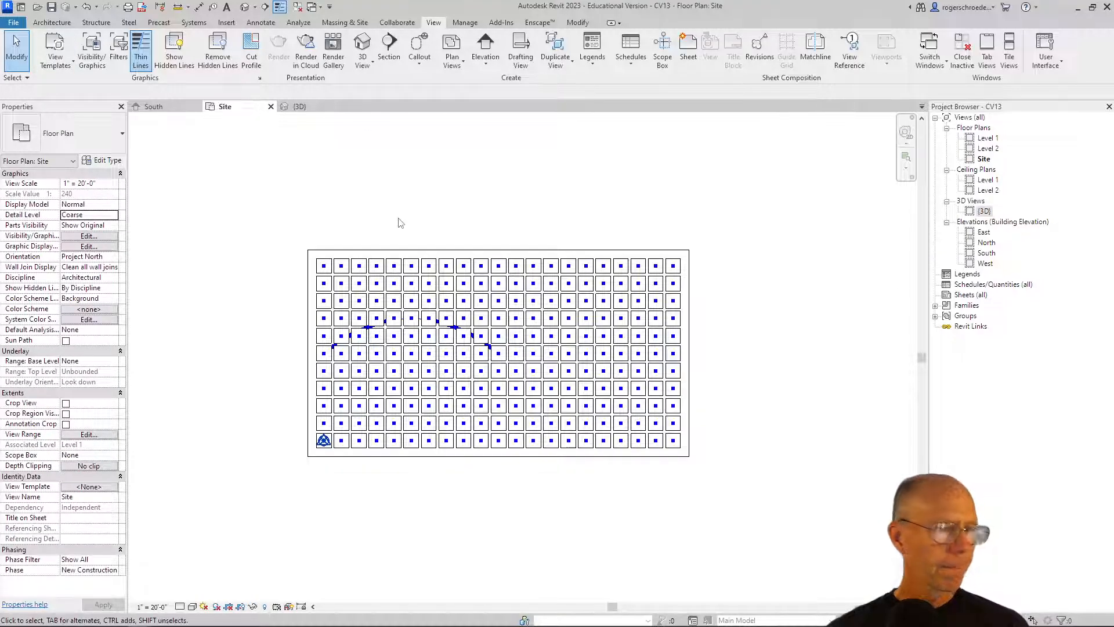
pyautogui.click(62, 24)
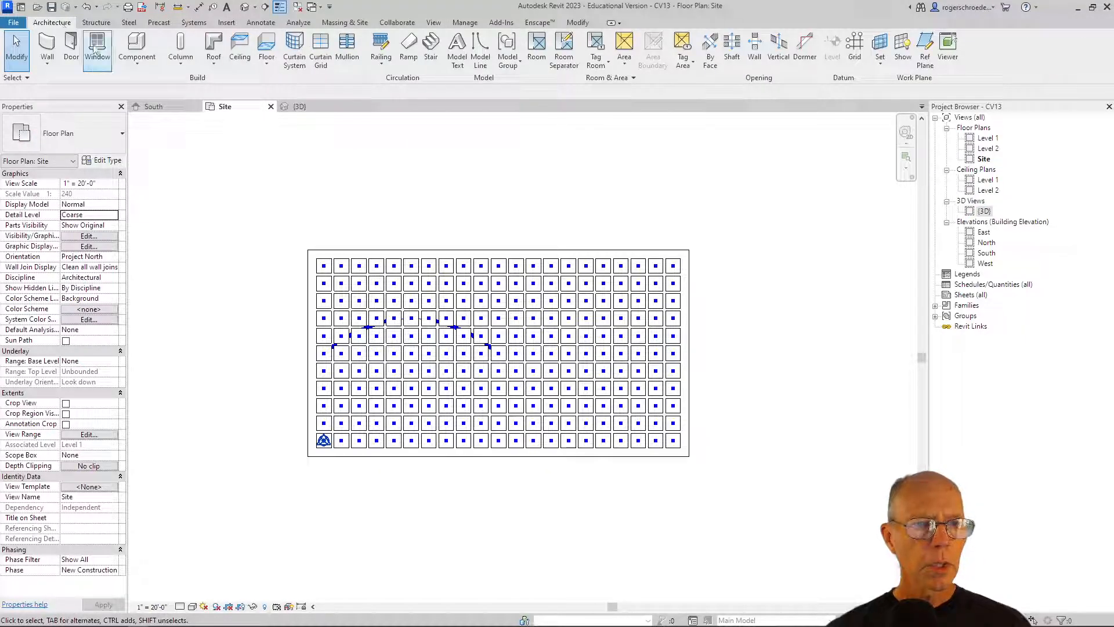
pyautogui.click(212, 63)
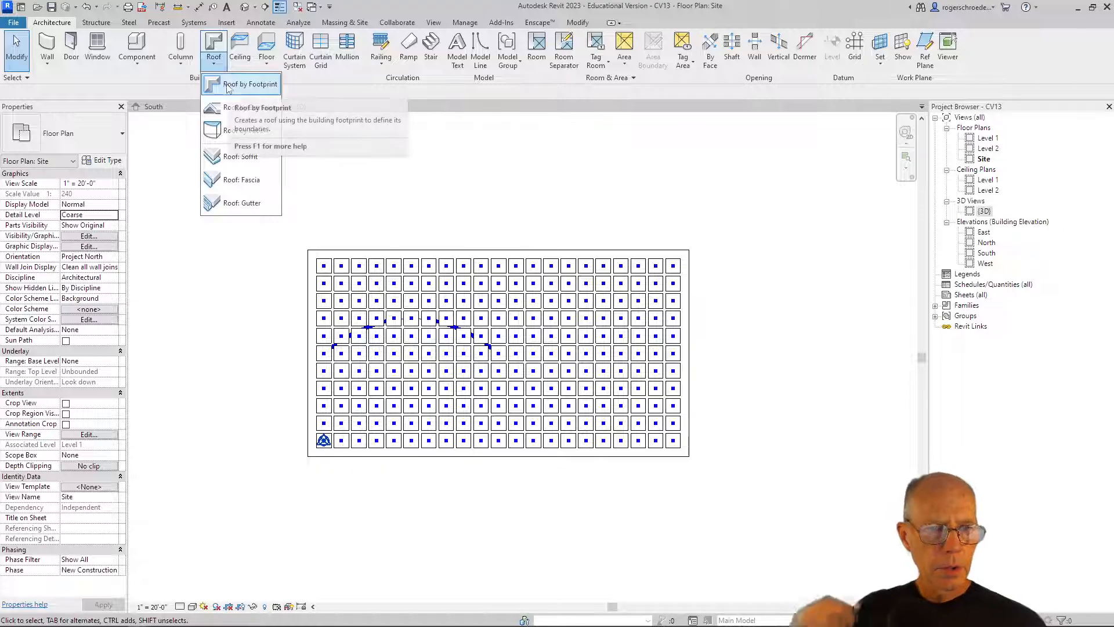
pyautogui.click(223, 83)
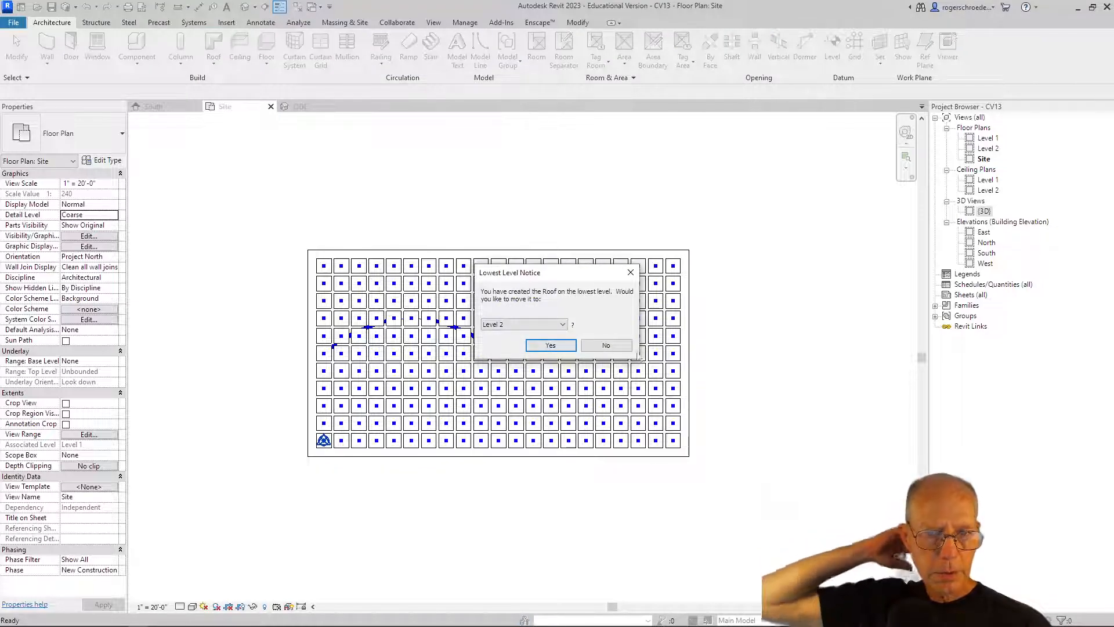
pyautogui.click(539, 346)
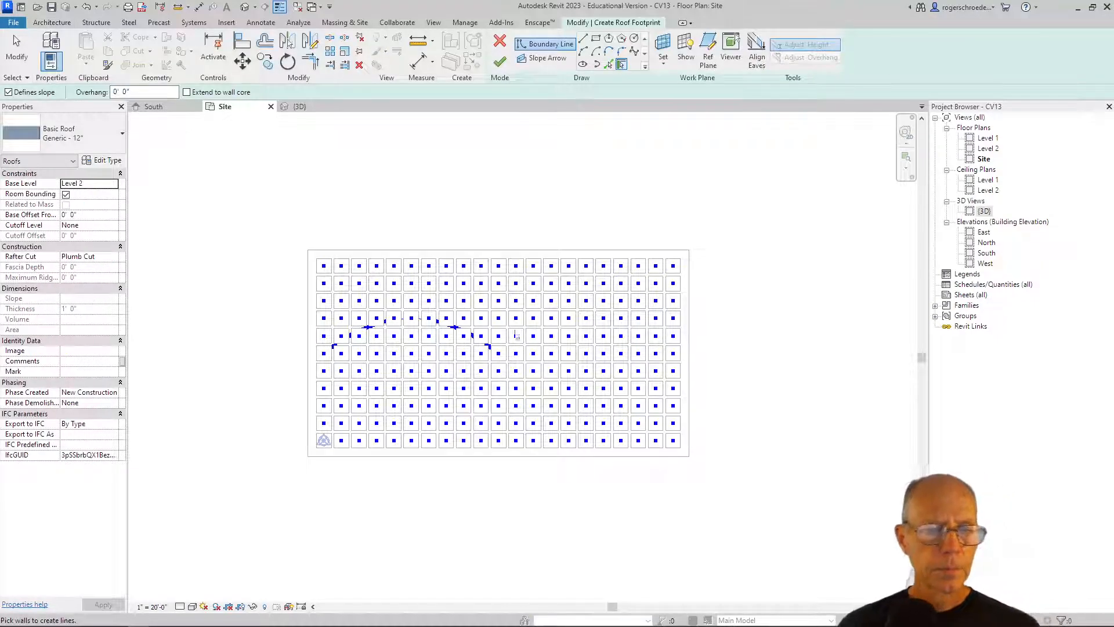
pyautogui.click(121, 137)
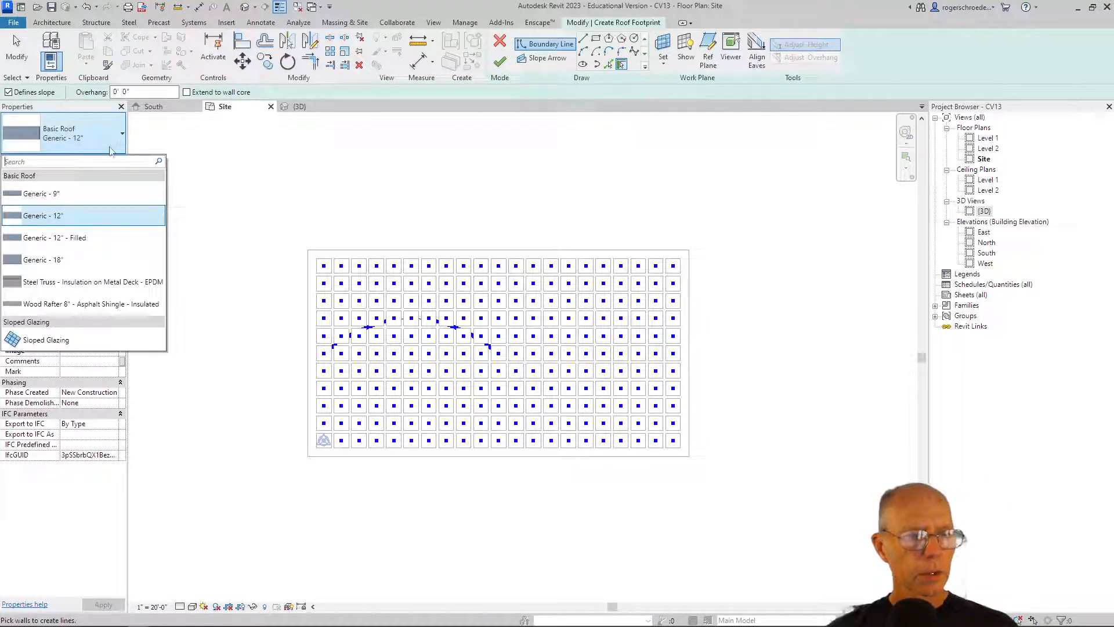
pyautogui.click(108, 194)
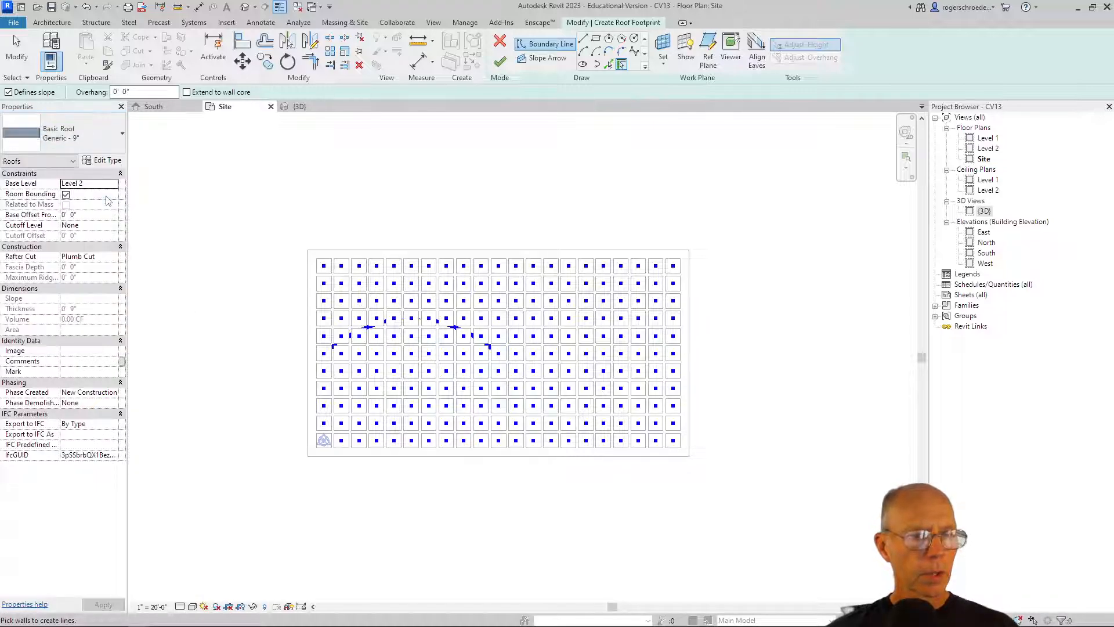
# Edit the roof type's structure and create a new material named White Roof from its structure layer's material setting
pyautogui.click(103, 160)
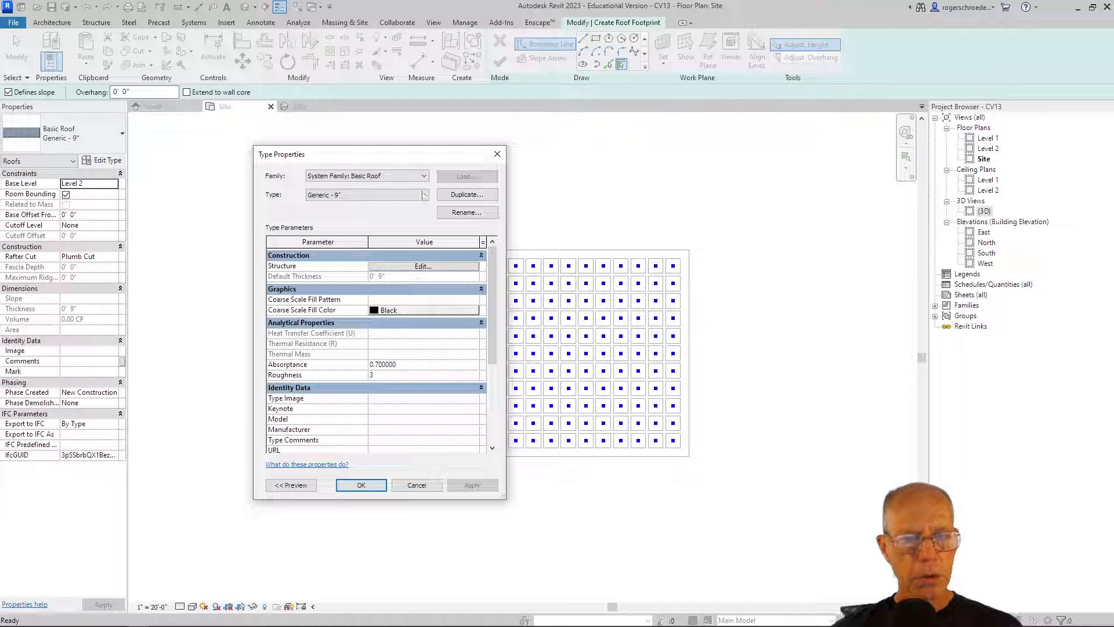
pyautogui.click(406, 267)
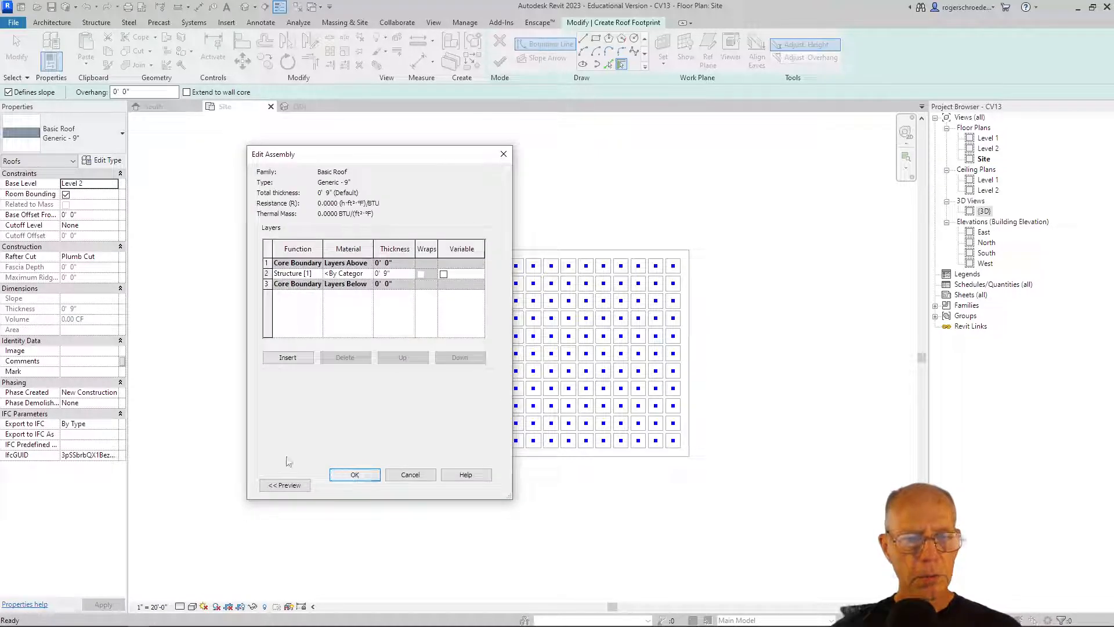
pyautogui.click(367, 274)
pyautogui.click(369, 273)
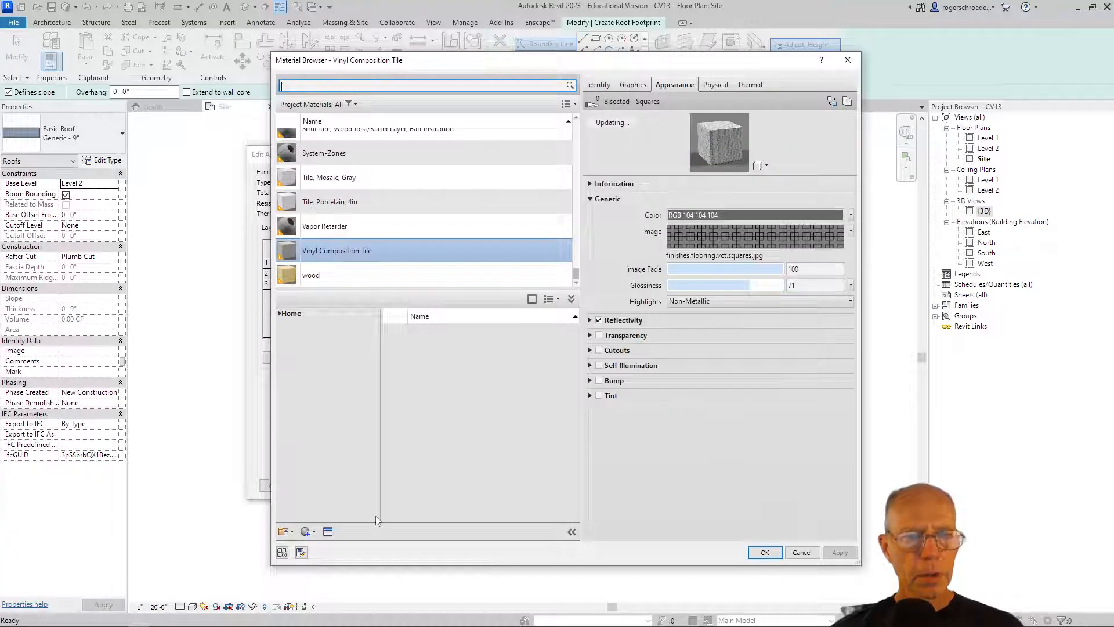
pyautogui.scroll(5, 402, 249)
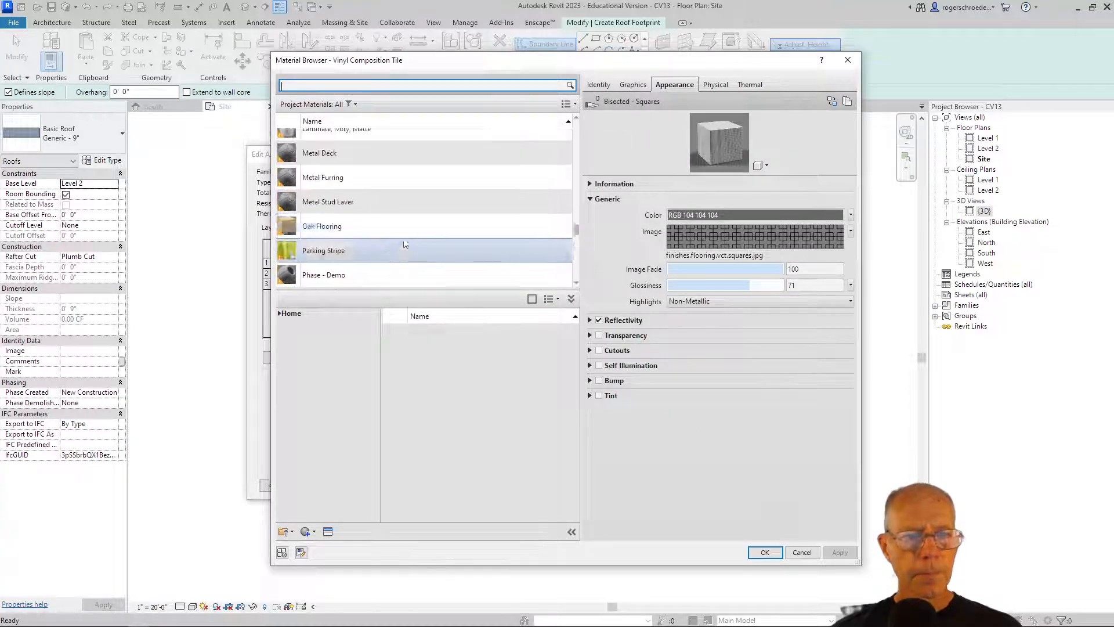
pyautogui.scroll(5, 401, 246)
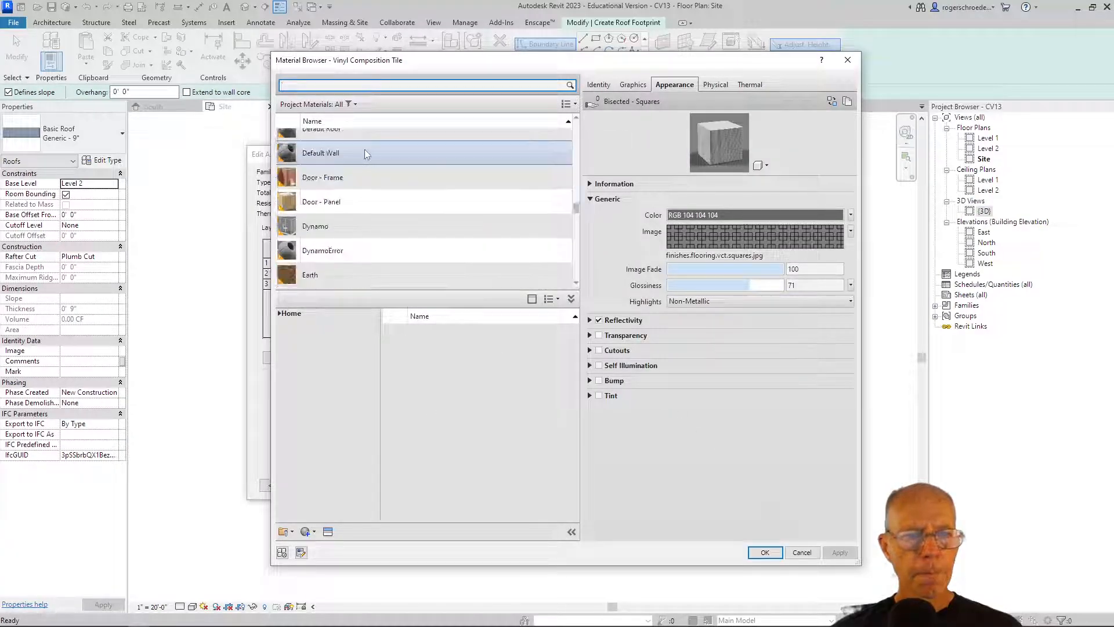
pyautogui.click(308, 531)
pyautogui.click(319, 542)
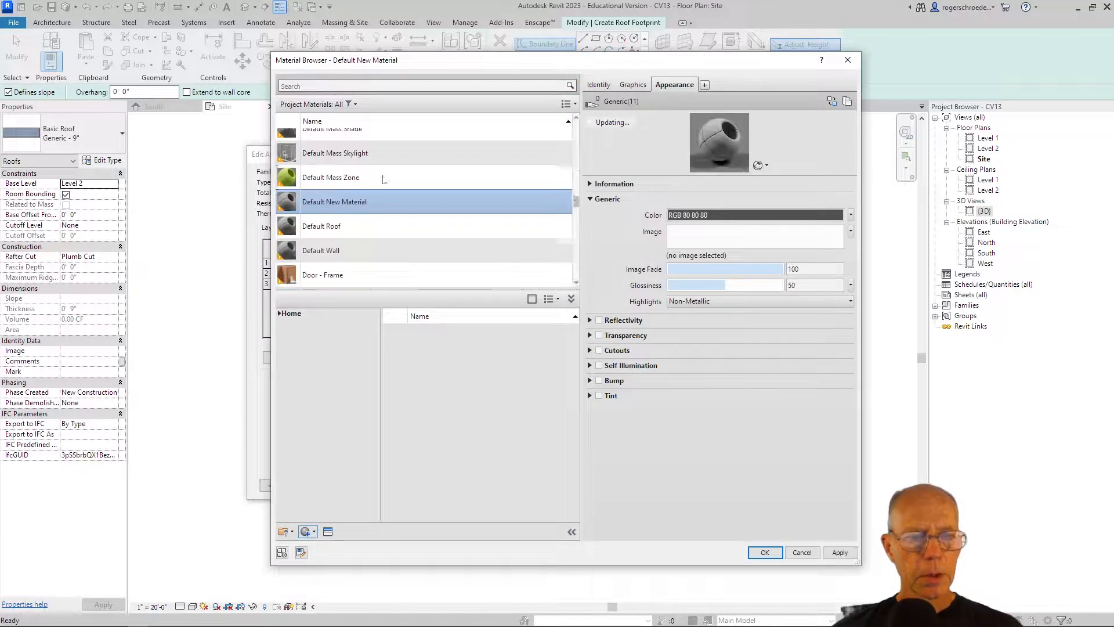
pyautogui.rightClick(348, 208)
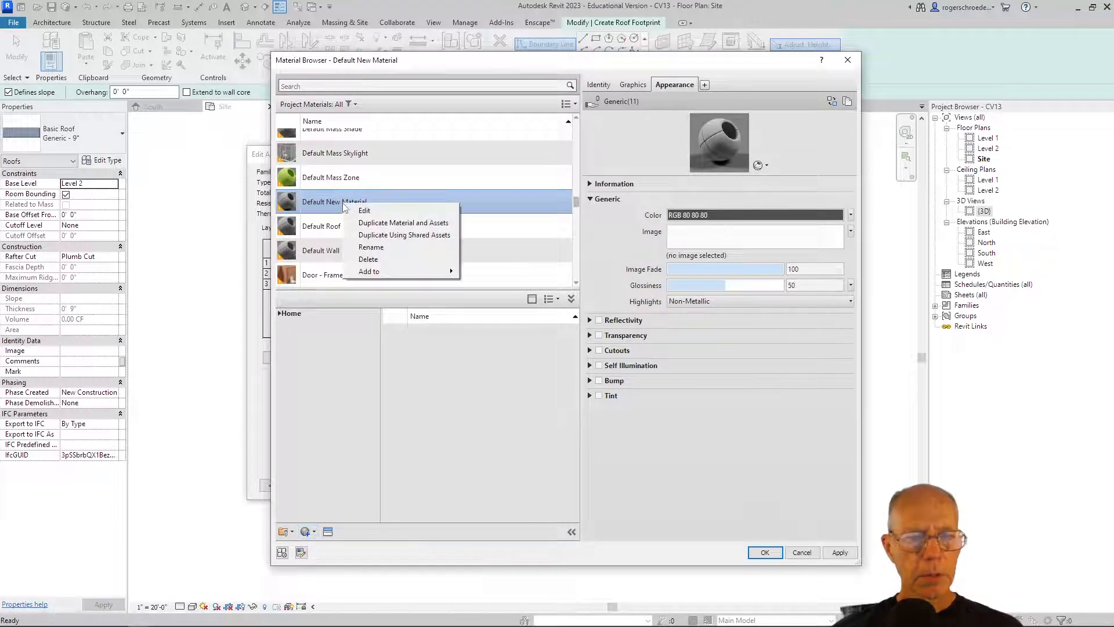
pyautogui.click(357, 247)
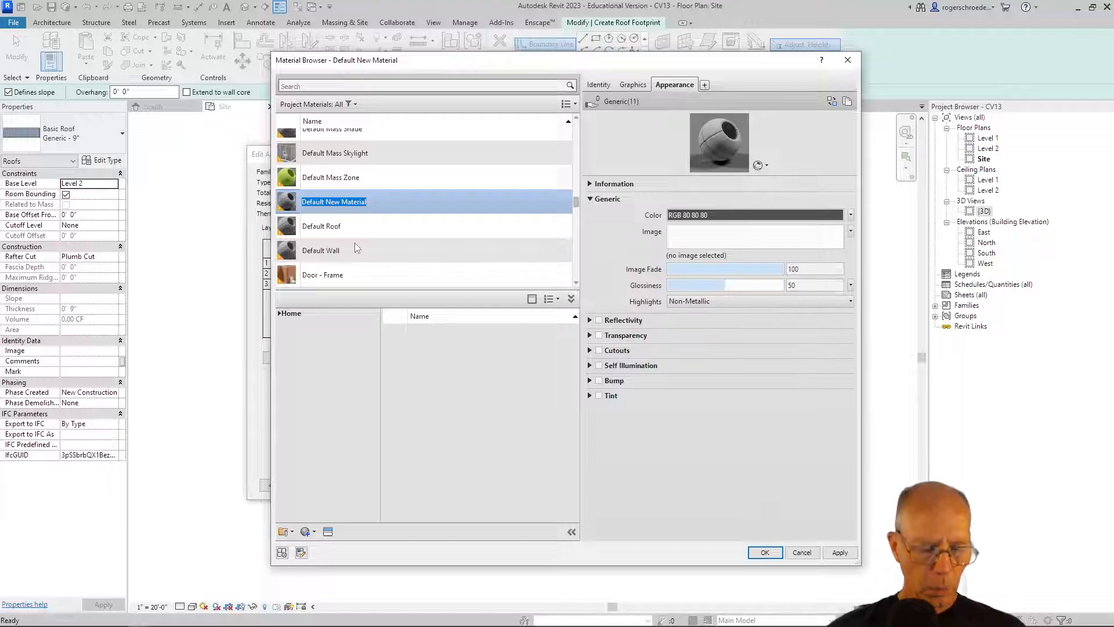
pyautogui.write('w')
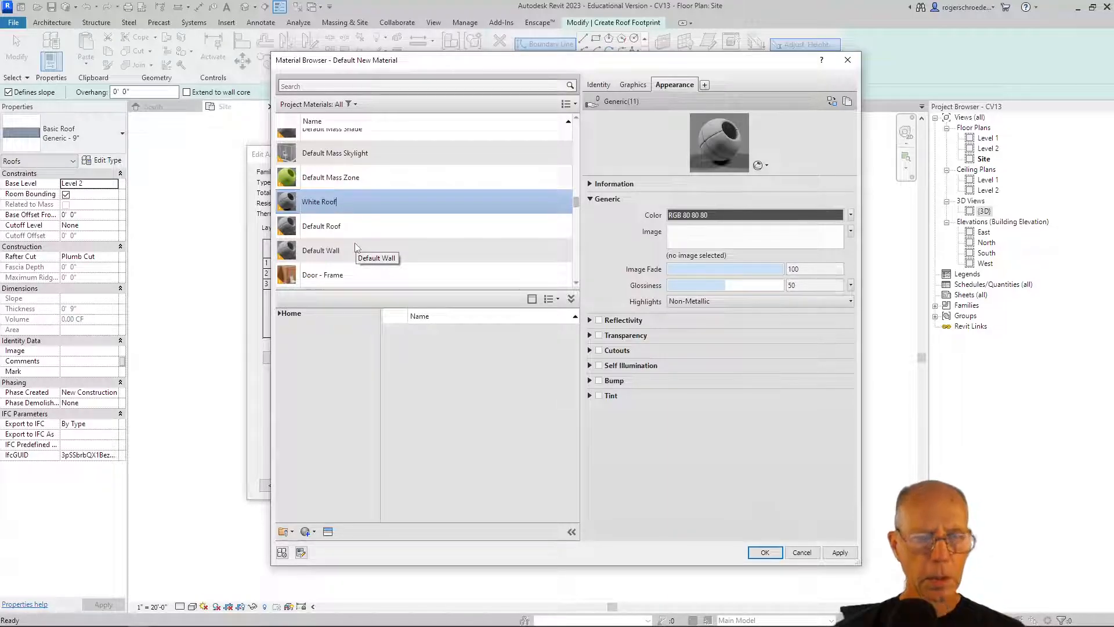
# Set the White Roof material's appearance color to near-white RGB 248-248-248
pyautogui.click(717, 216)
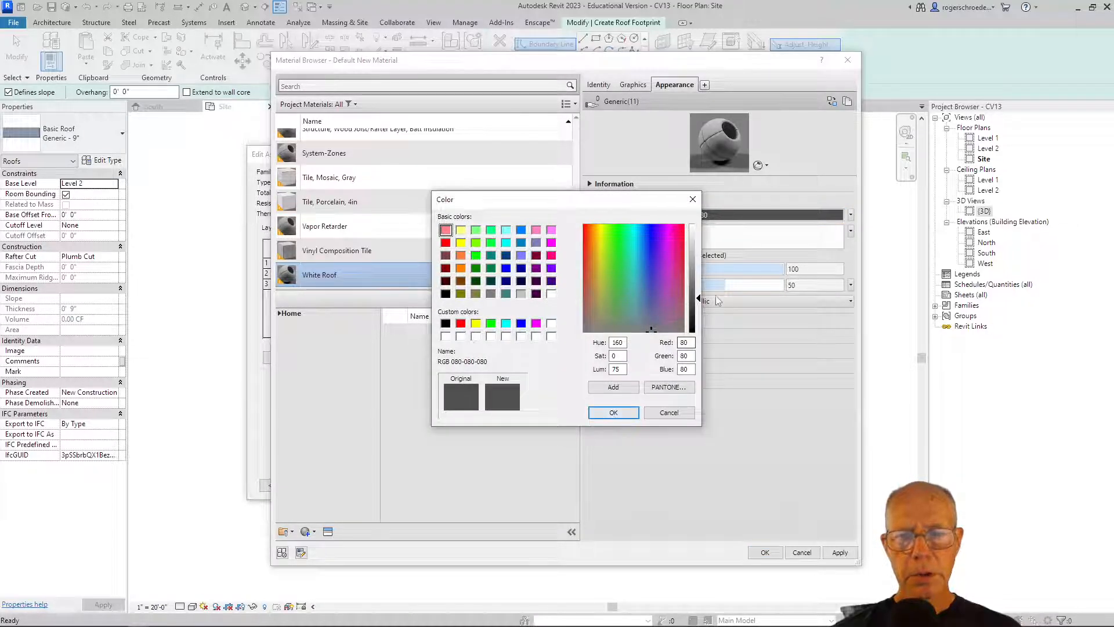
pyautogui.moveTo(699, 304); pyautogui.dragTo(698, 226)
pyautogui.click(613, 412)
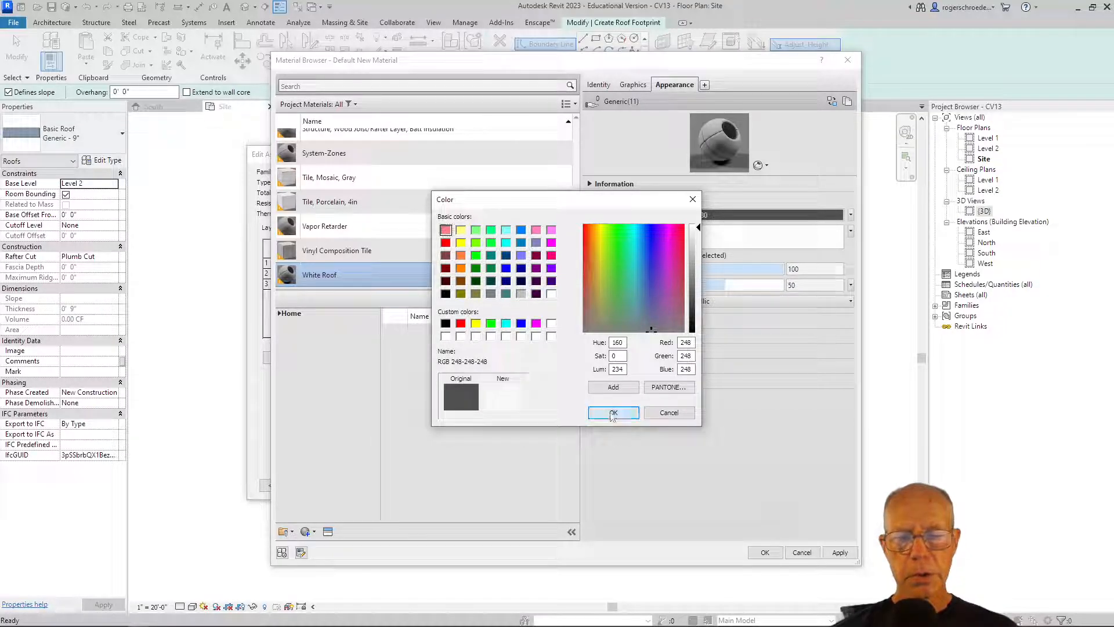
# Apply the White Roof material to the roof type's structure layer and accept the assembly and type properties
pyautogui.click(764, 552)
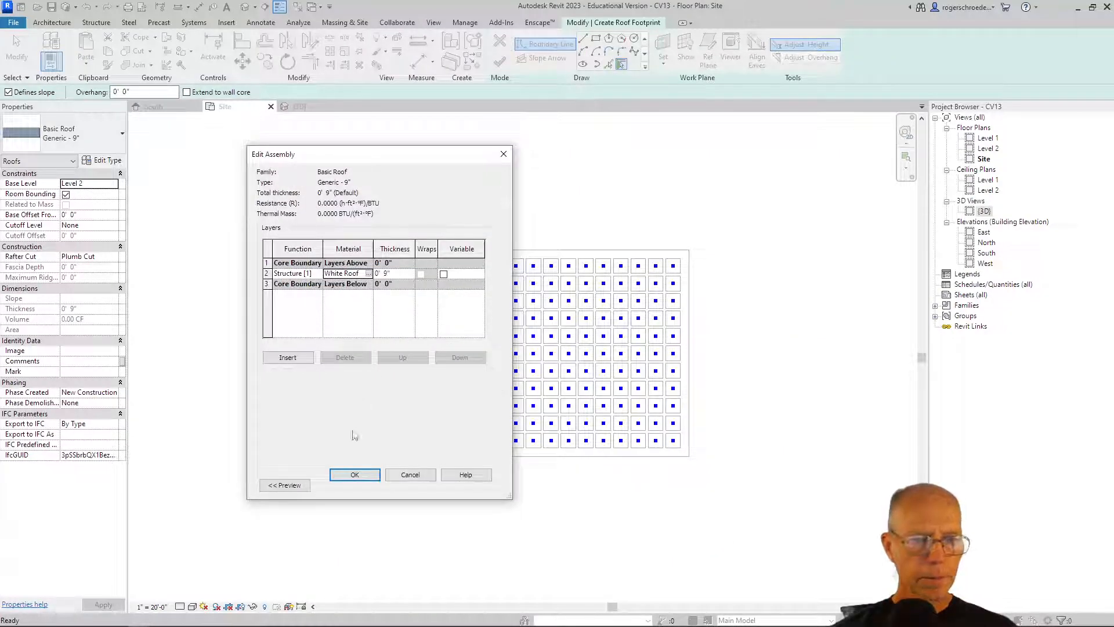
pyautogui.click(354, 475)
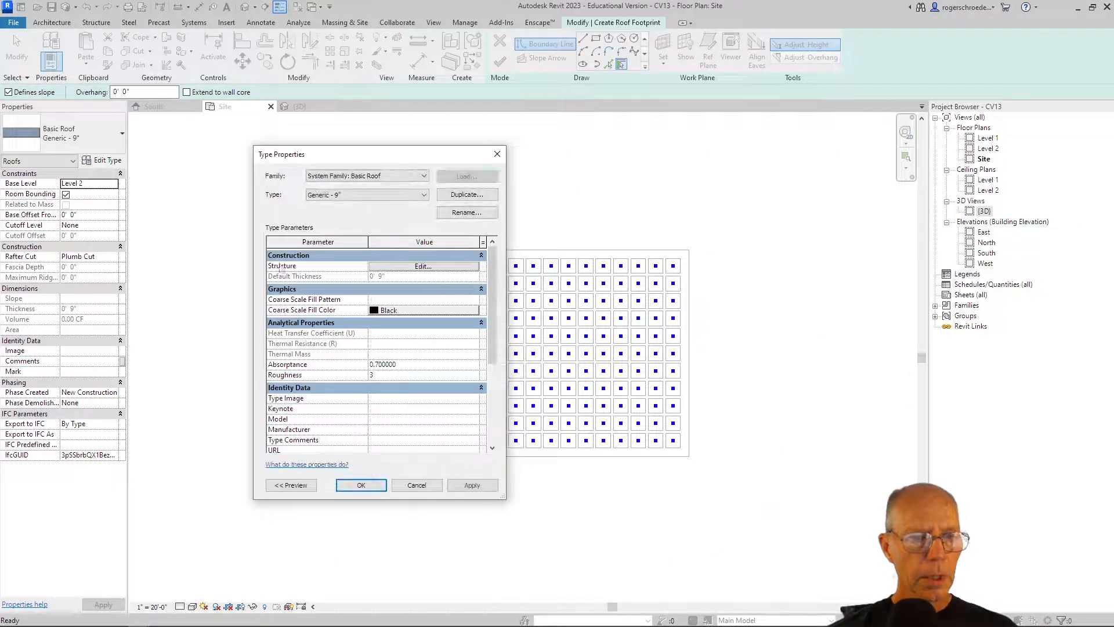
pyautogui.click(359, 483)
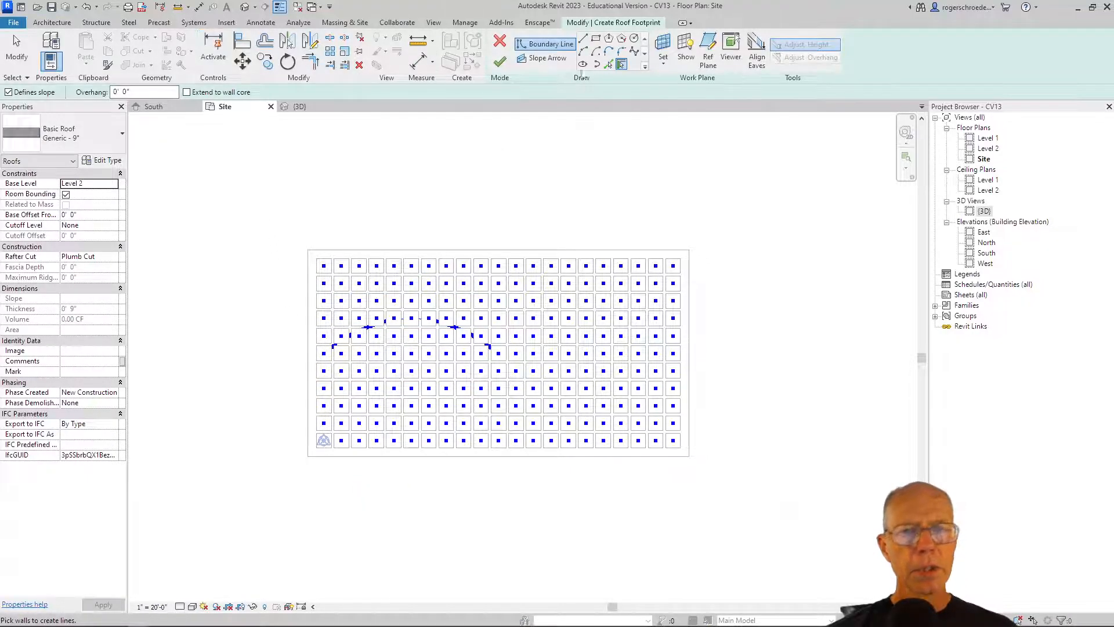
# Draw a rectangular roof boundary offset 3' outward from the outer corners of the ceiling block grid and finish the roof
pyautogui.click(596, 39)
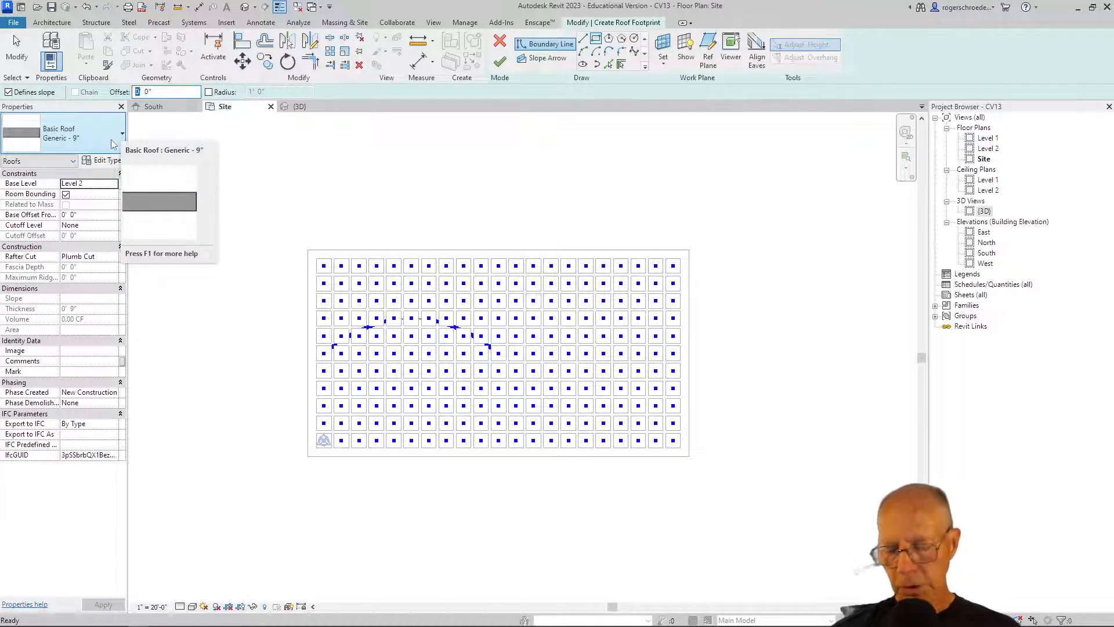
pyautogui.write('3')
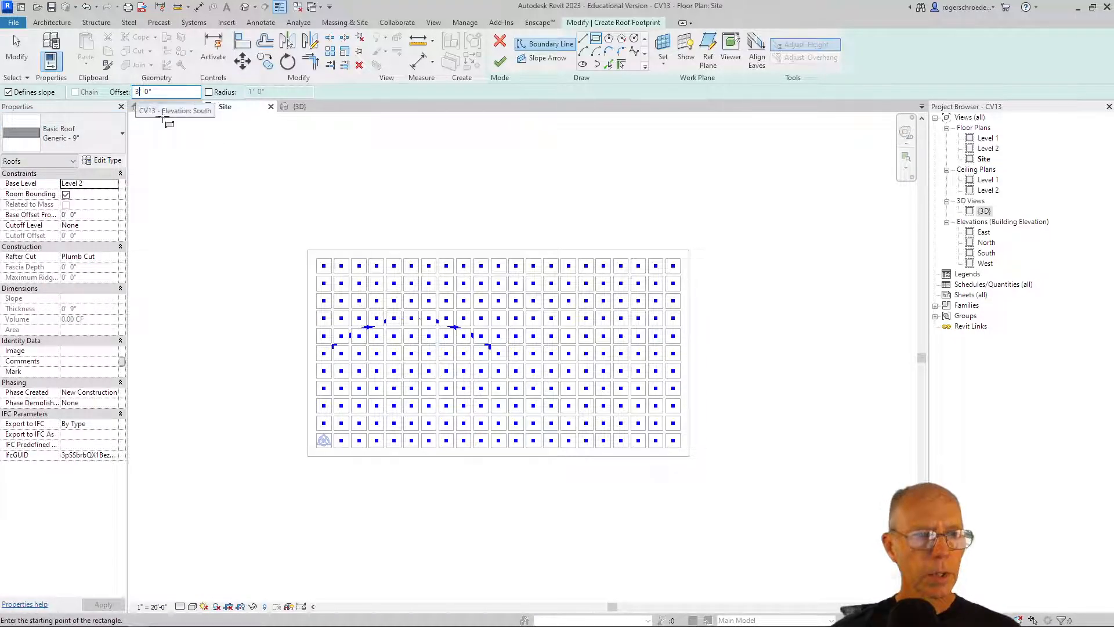
pyautogui.click(308, 250)
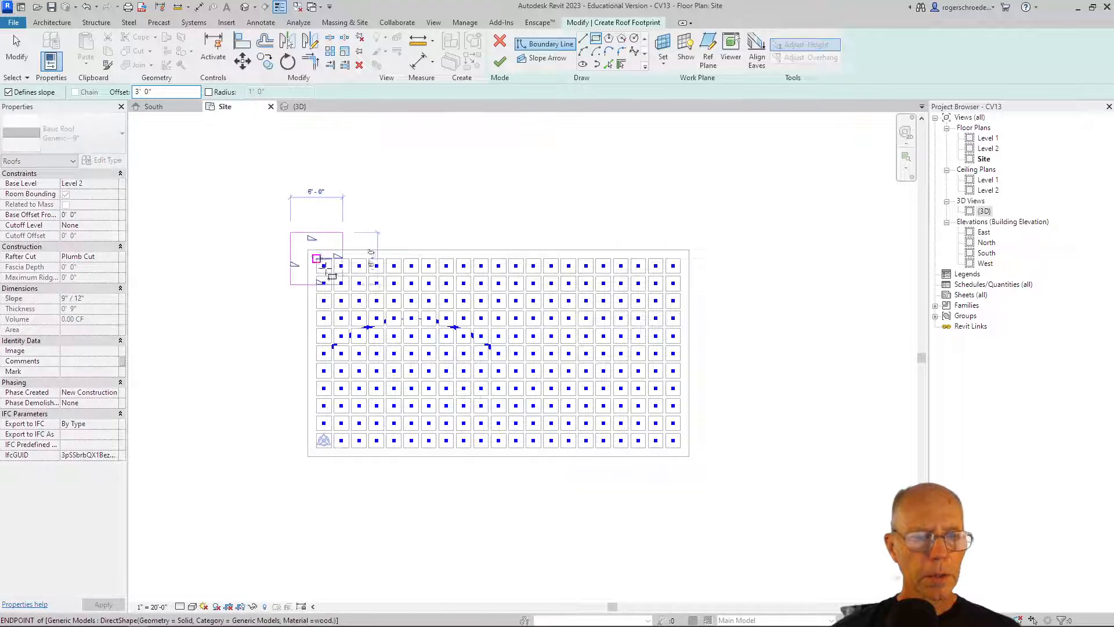
pyautogui.click(681, 448)
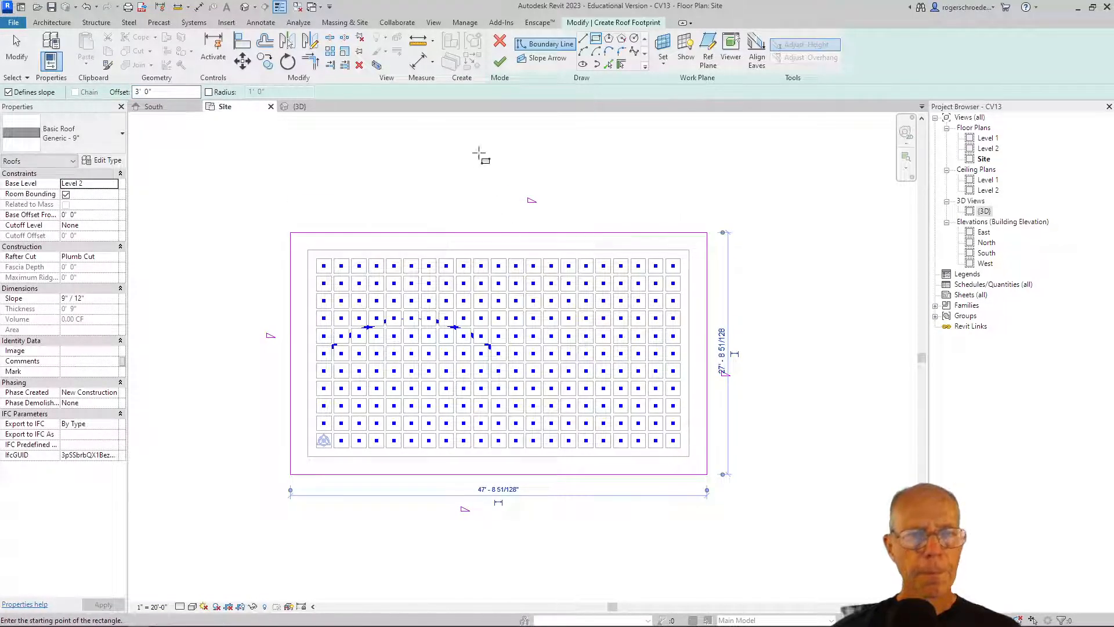
pyautogui.click(496, 66)
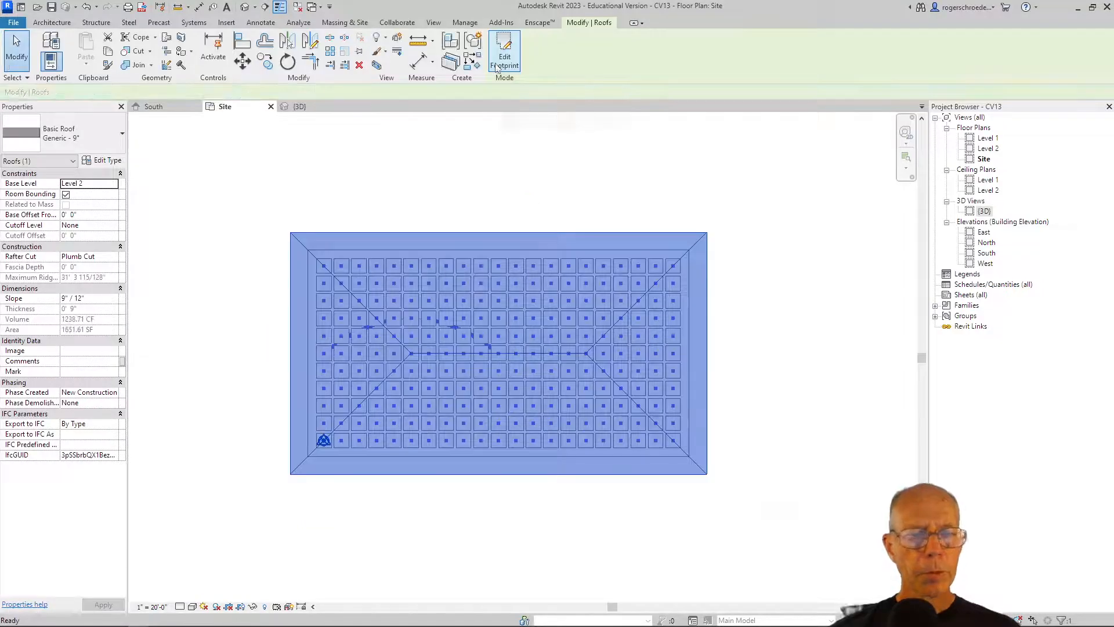
# In the {3D} view, edit the roof's footprint to remove Defines Slope from all four boundary lines, and finish the flat roof
pyautogui.click(296, 110)
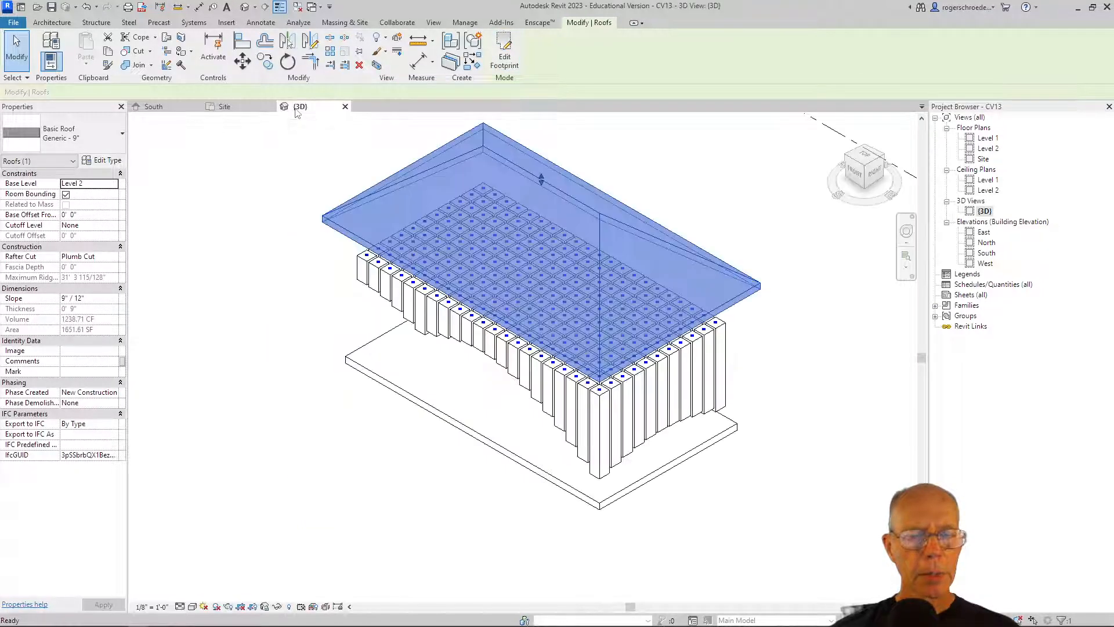
pyautogui.click(282, 242)
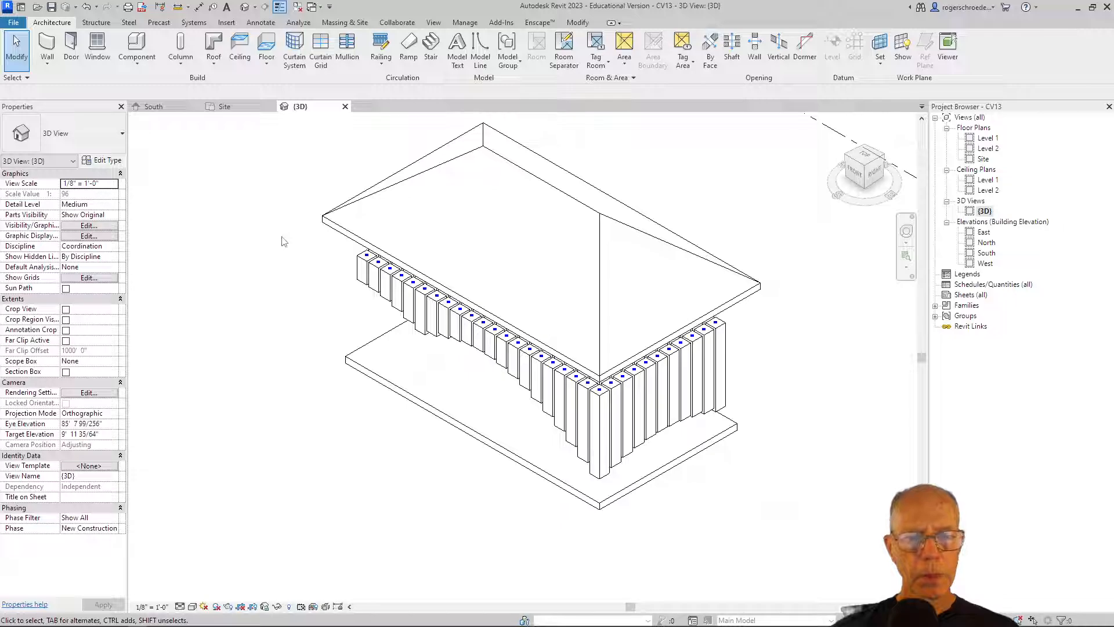
pyautogui.click(324, 219)
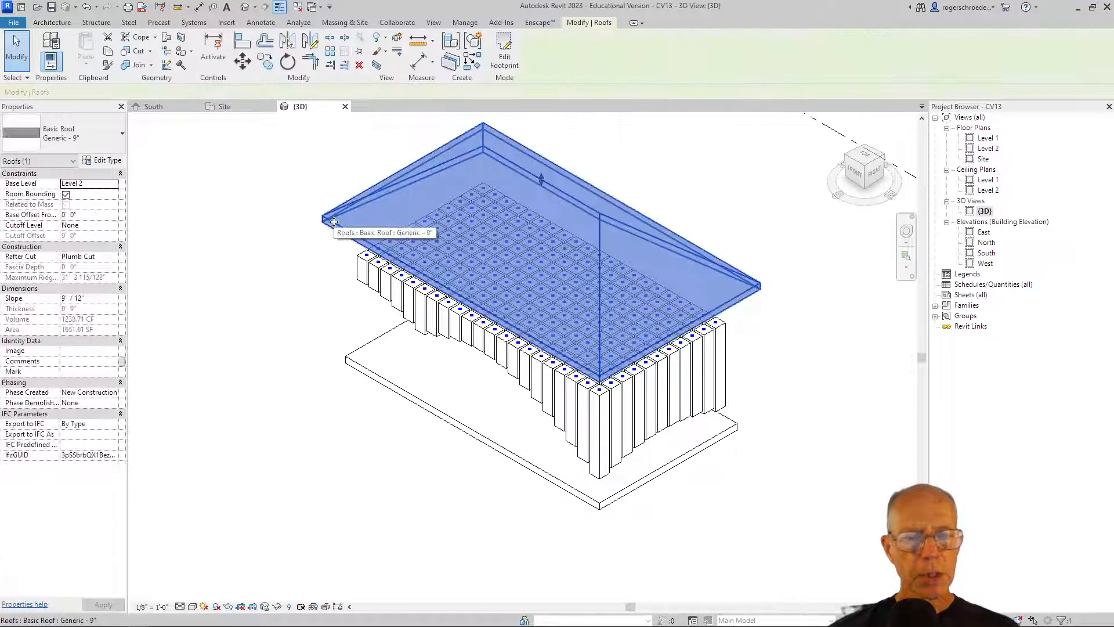
pyautogui.doubleClick(384, 177)
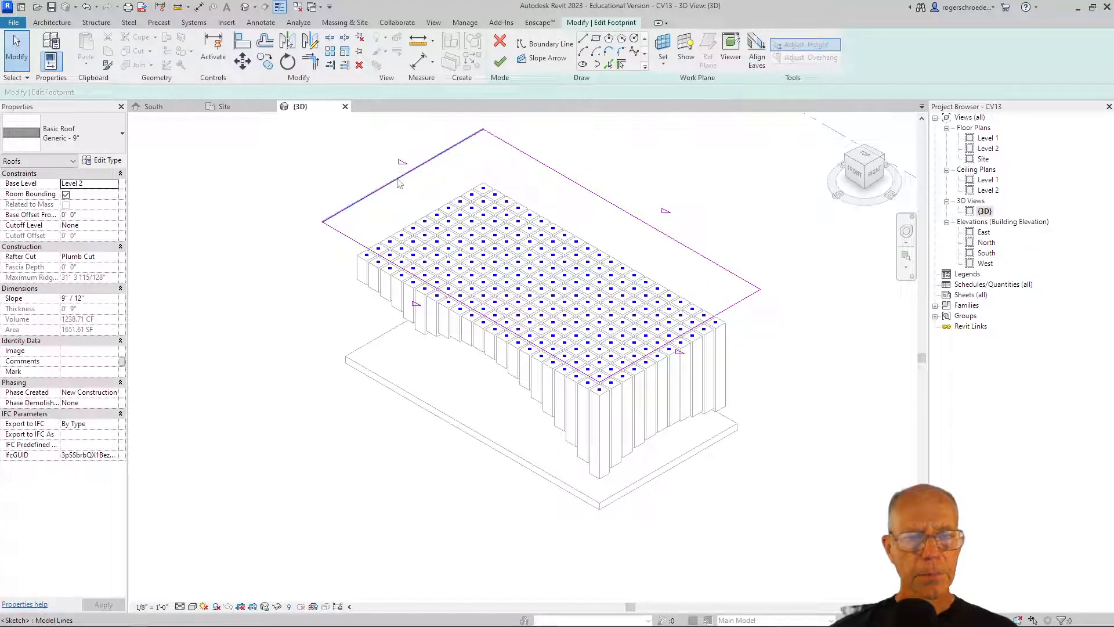
pyautogui.moveTo(276, 129)
pyautogui.mouseDown()
pyautogui.moveTo(606, 339)
pyautogui.moveTo(806, 514)
pyautogui.moveTo(794, 492)
pyautogui.mouseUp()
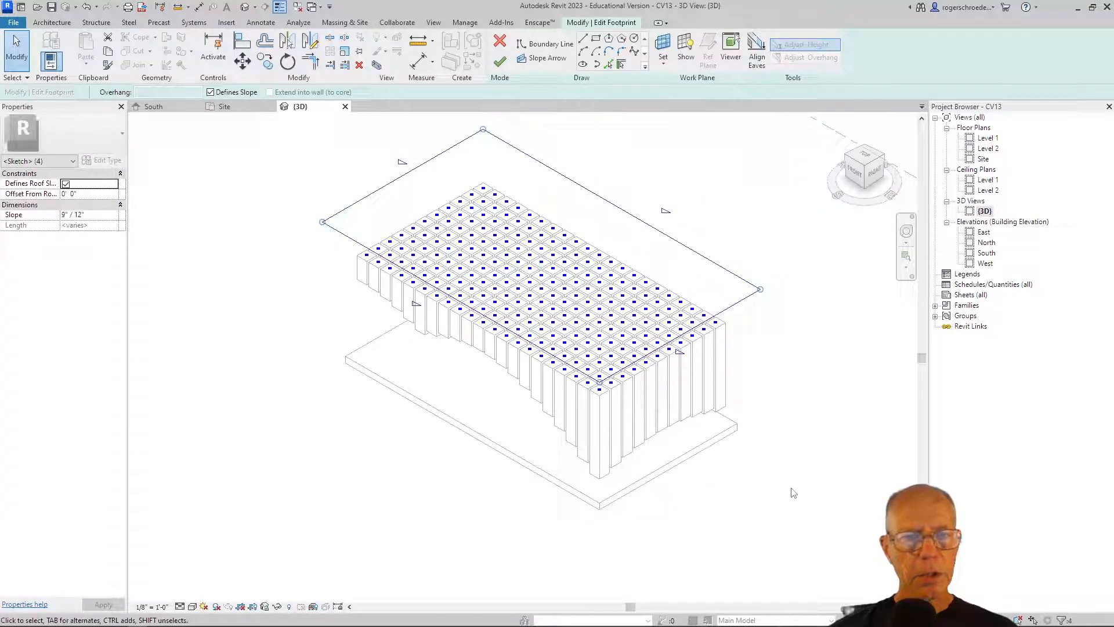
pyautogui.click(210, 92)
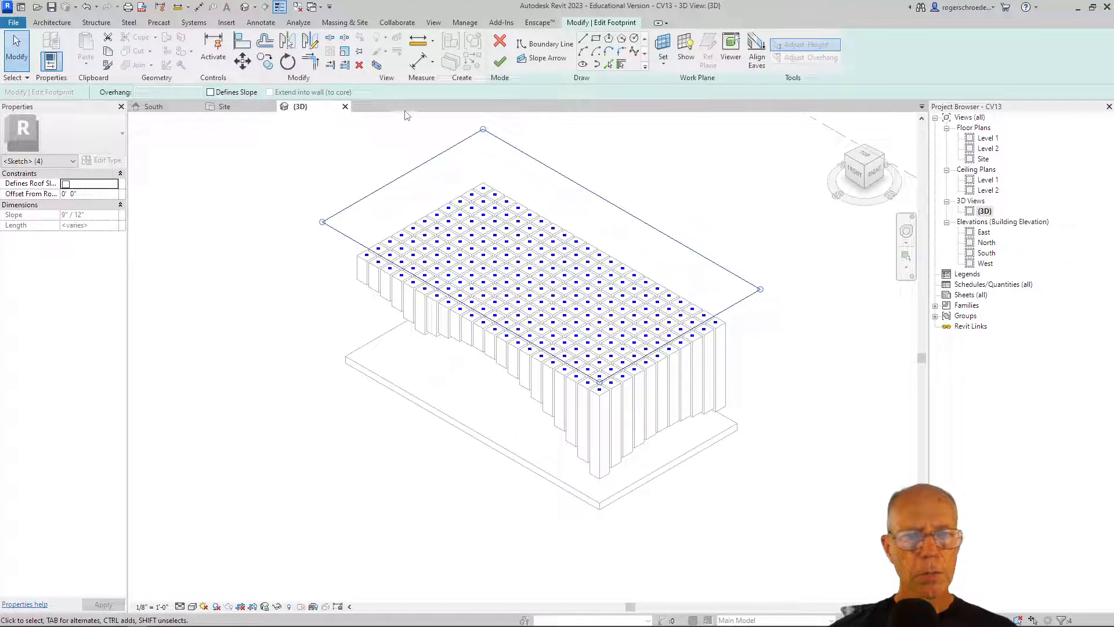
pyautogui.click(495, 67)
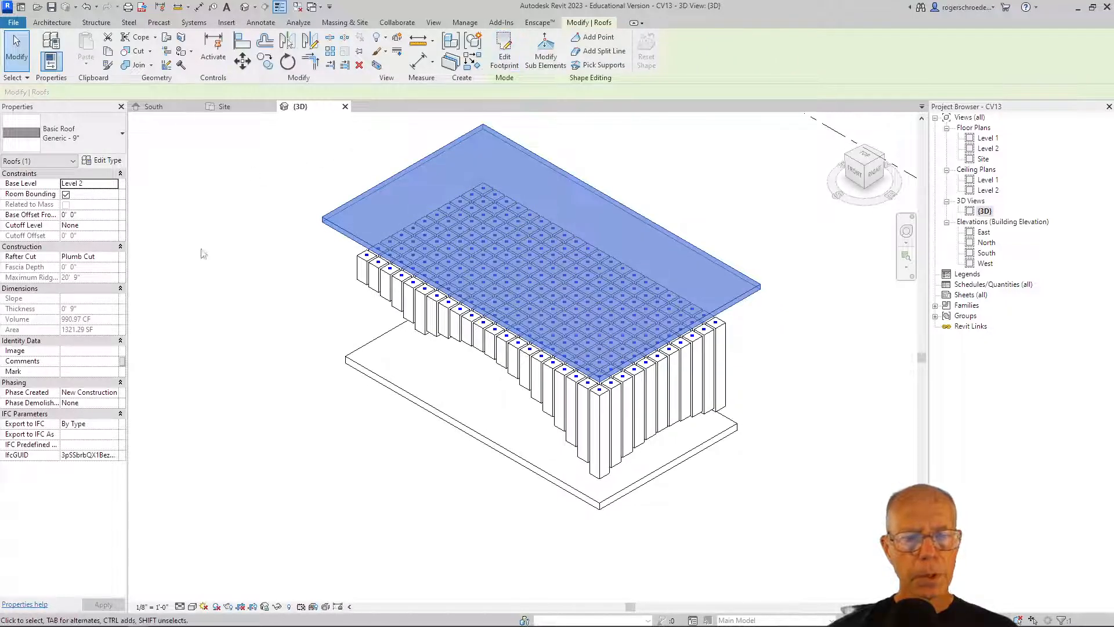
pyautogui.click(224, 257)
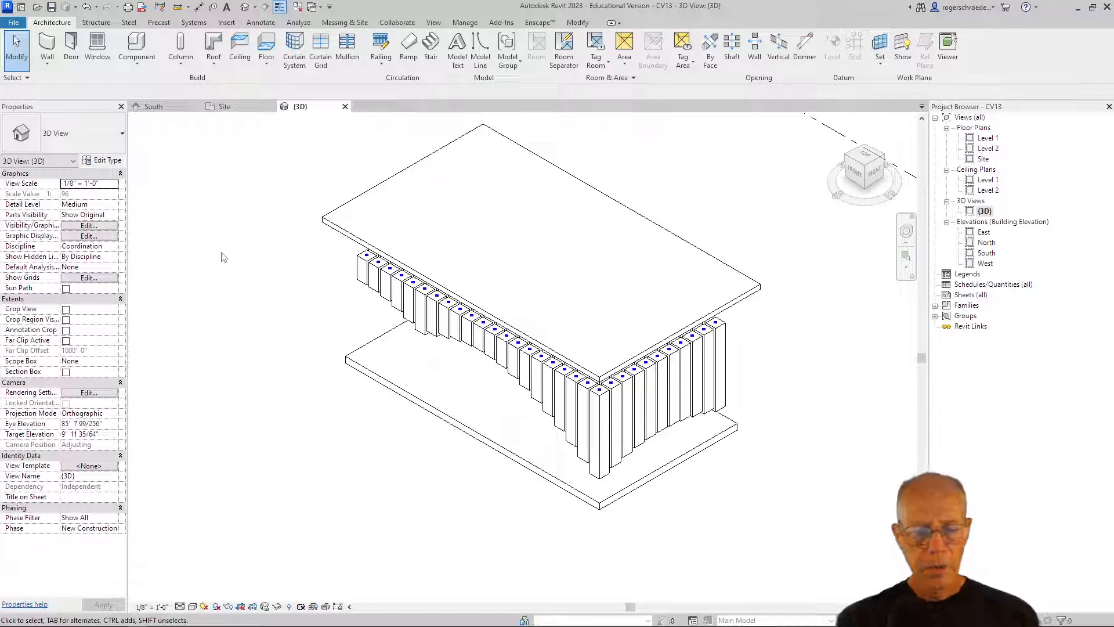
# Set the Site floor plan's visual style to Wireframe
pyautogui.click(224, 106)
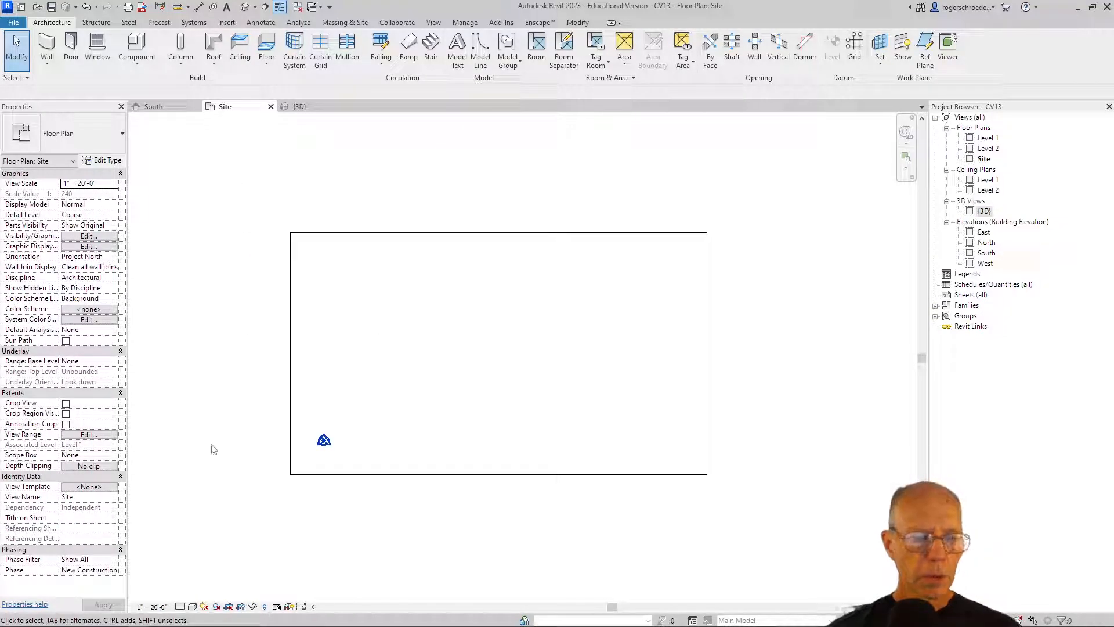
pyautogui.click(193, 608)
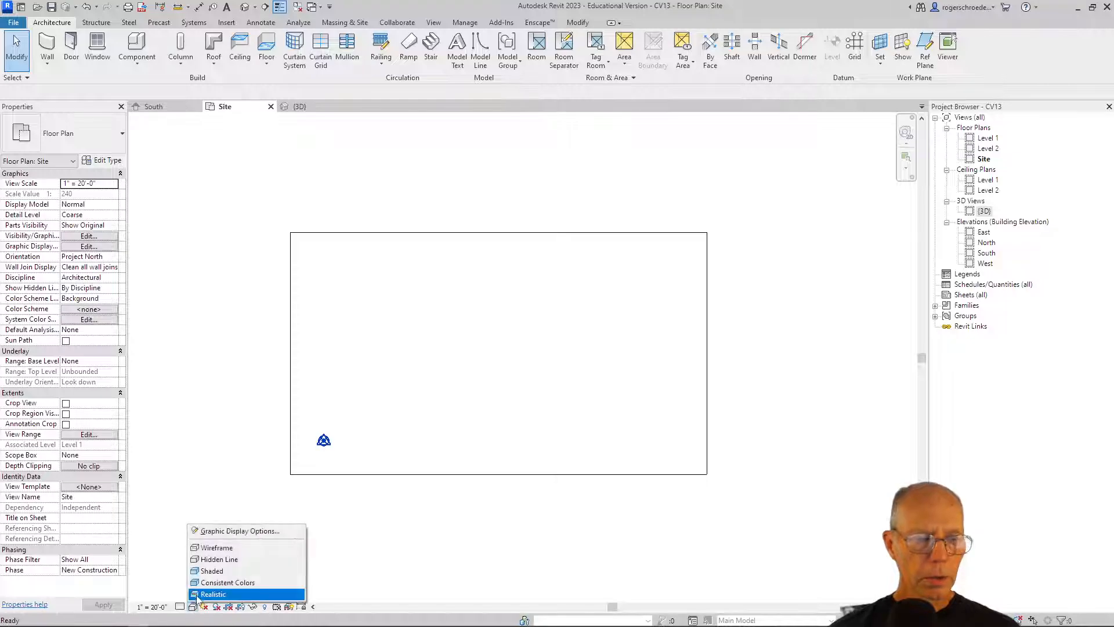
pyautogui.click(215, 548)
# Create a perspective camera view from outside the building's southwest corner, aimed diagonally past its northeast corner in the Site plan
pyautogui.moveTo(235, 367)
pyautogui.mouseDown(button='middle')
pyautogui.moveTo(256, 354)
pyautogui.moveTo(271, 363)
pyautogui.moveTo(380, 304)
pyautogui.moveTo(359, 427)
pyautogui.moveTo(463, 348)
pyautogui.moveTo(468, 269)
pyautogui.moveTo(471, 292)
pyautogui.mouseUp(button='middle')
pyautogui.scroll(-3, 356, 419)
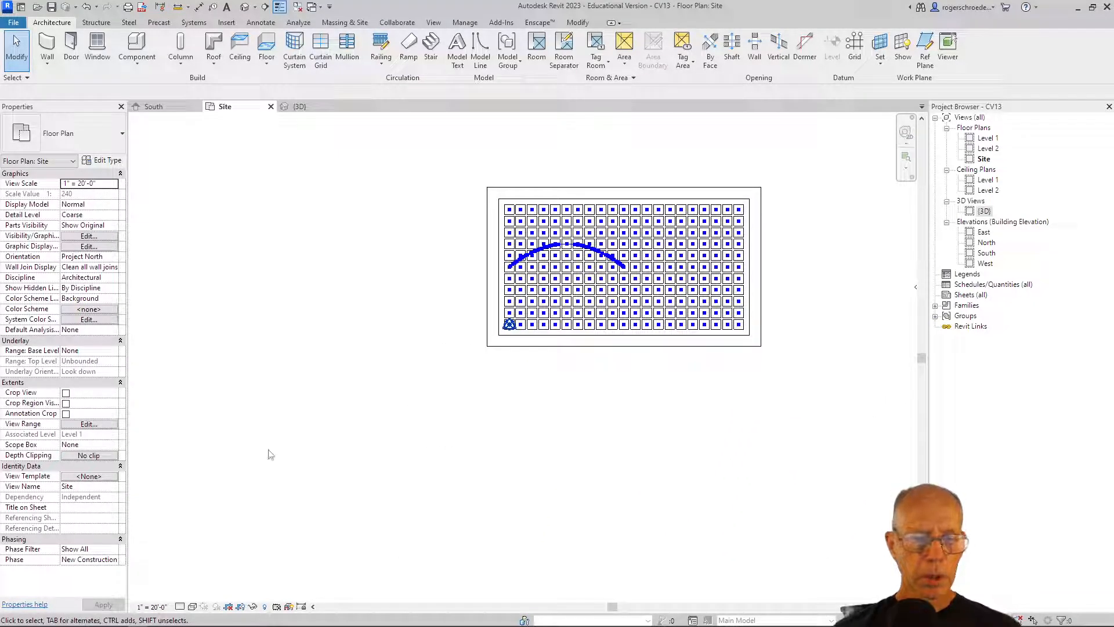
pyautogui.click(434, 22)
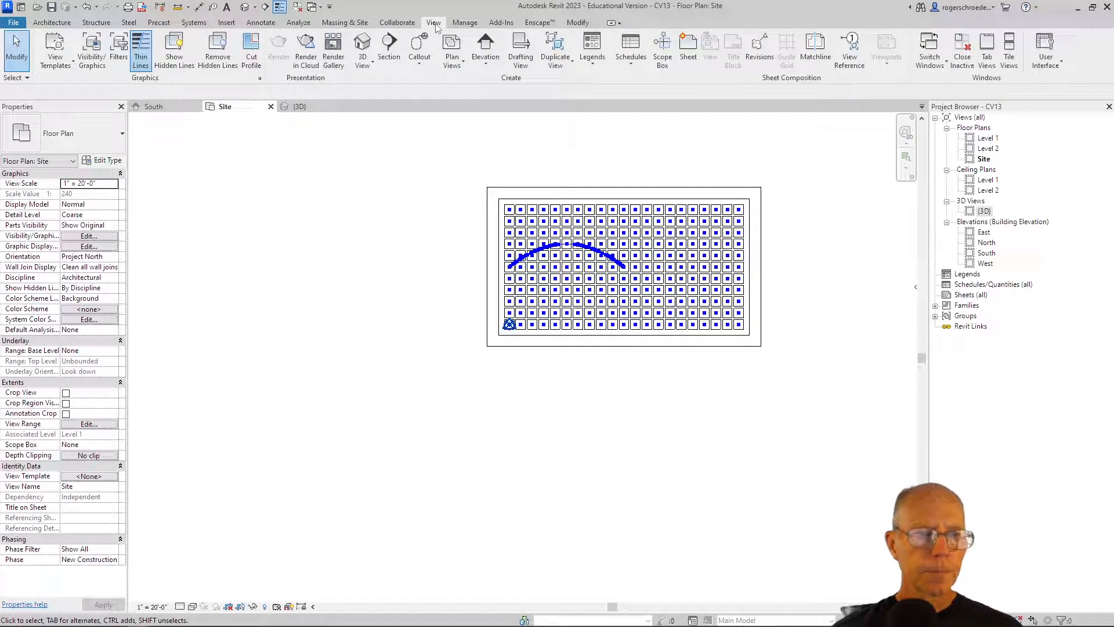
pyautogui.click(363, 62)
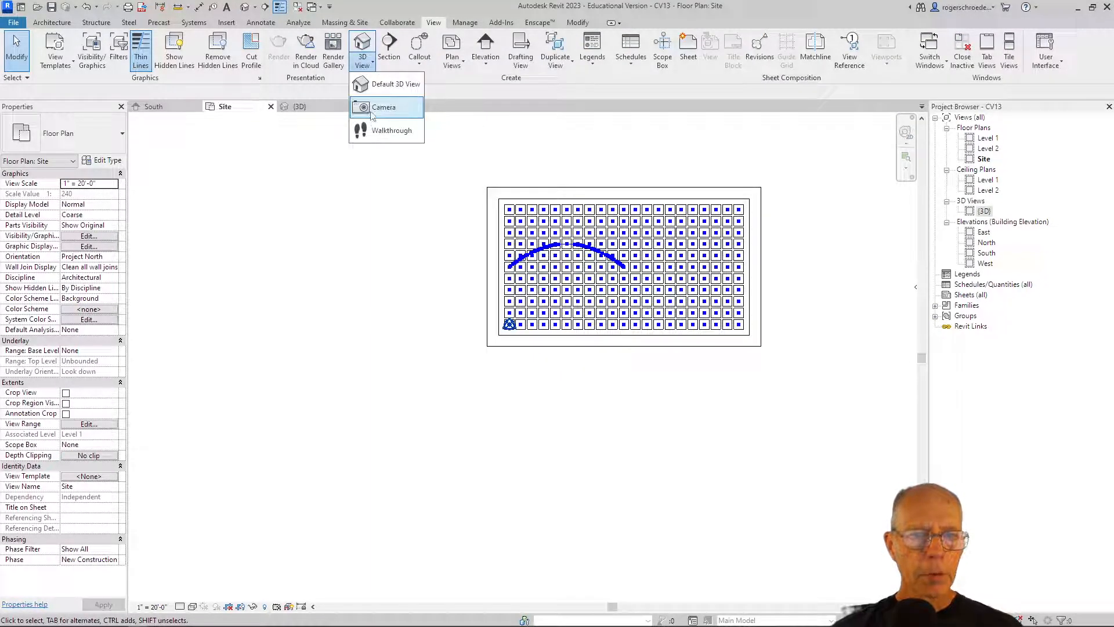
pyautogui.click(371, 110)
pyautogui.click(219, 491)
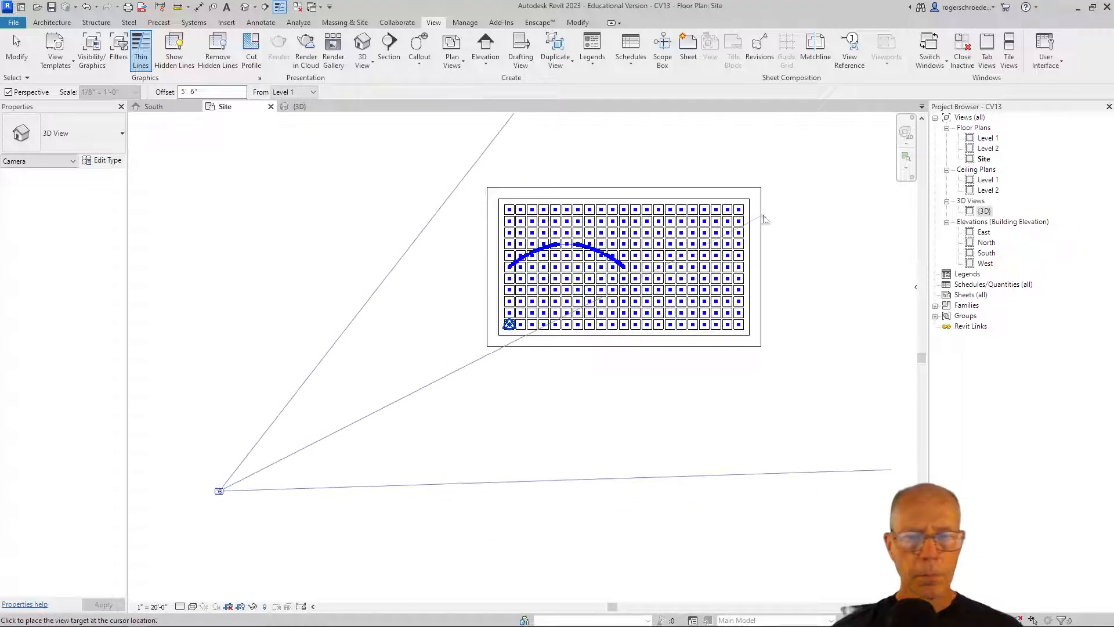
pyautogui.click(858, 142)
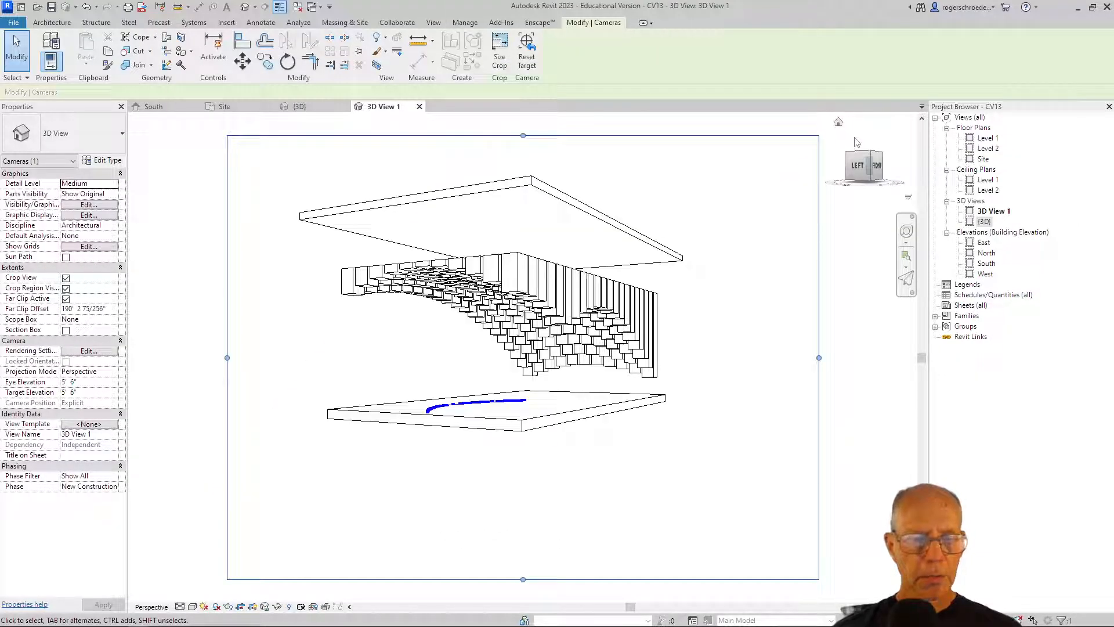
pyautogui.click(194, 174)
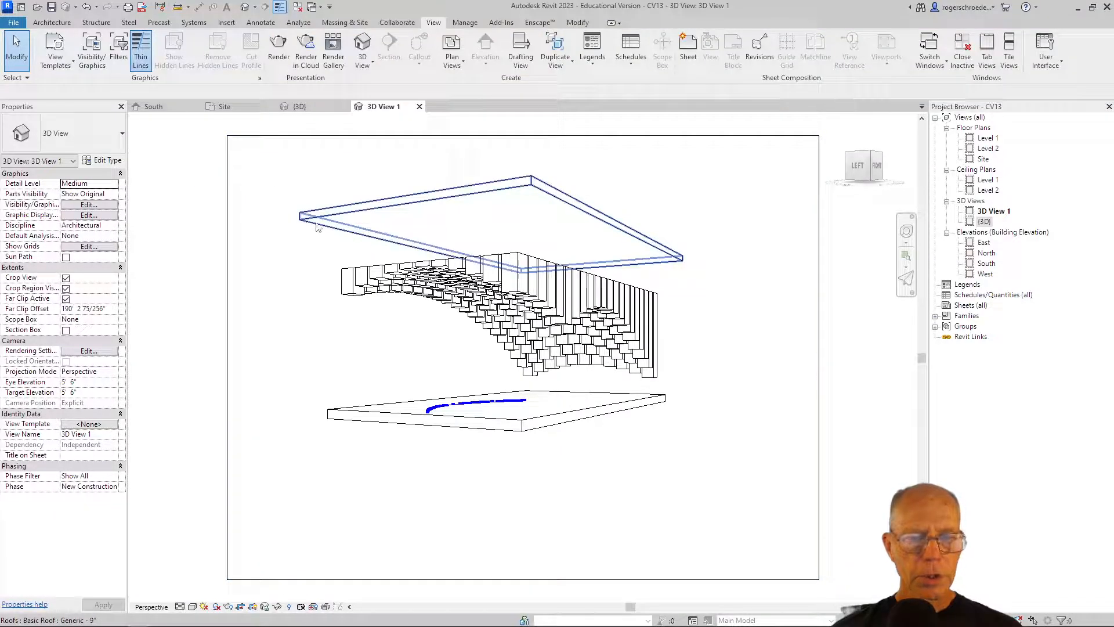
# Lower the roof onto the ceiling blocks by setting Level 2's elevation to 15' in the South elevation
pyautogui.click(317, 227)
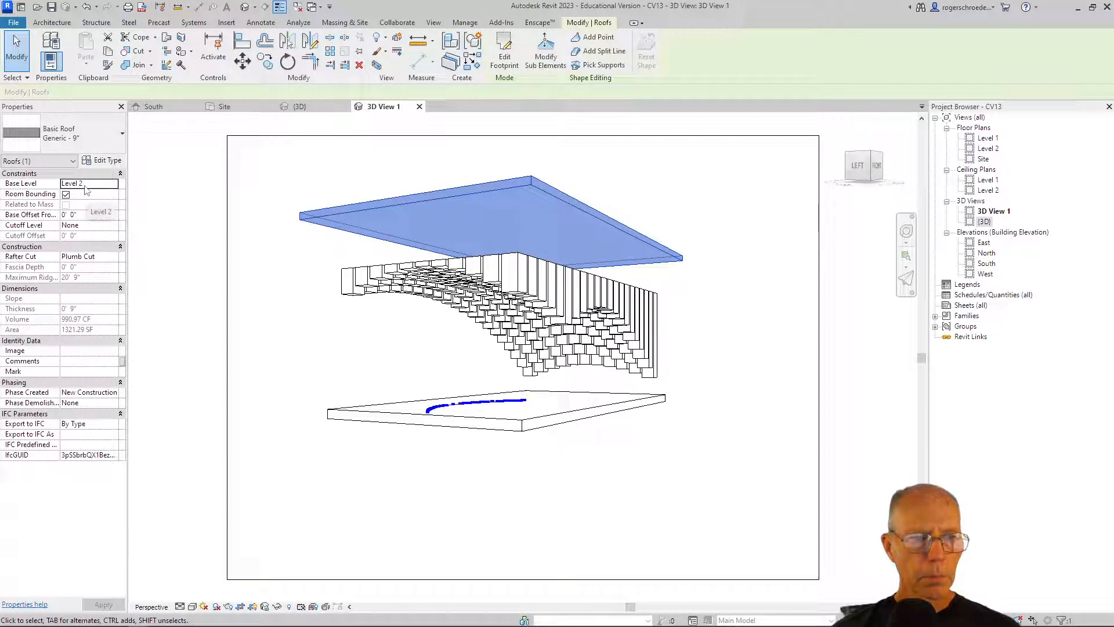
pyautogui.click(172, 203)
pyautogui.click(169, 110)
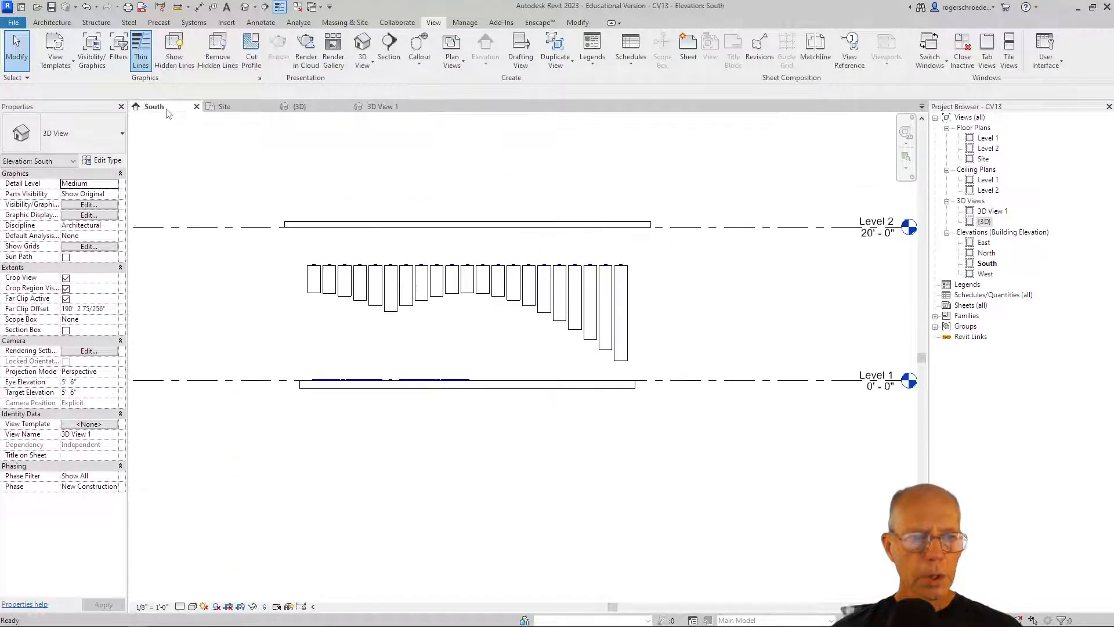
pyautogui.click(872, 227)
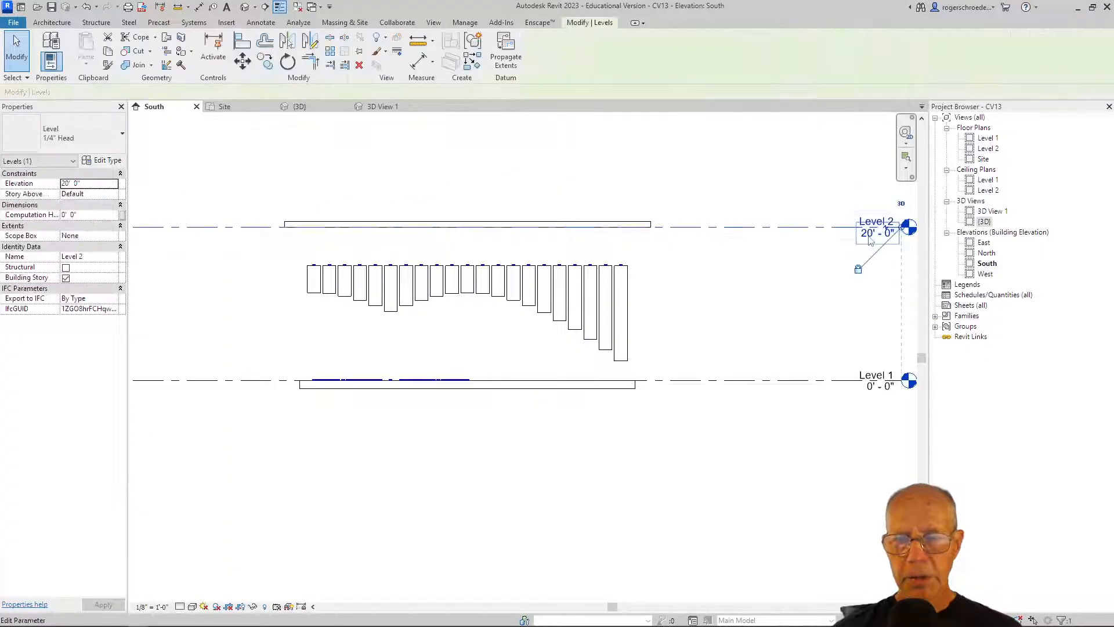
pyautogui.click(865, 234)
pyautogui.write('15')
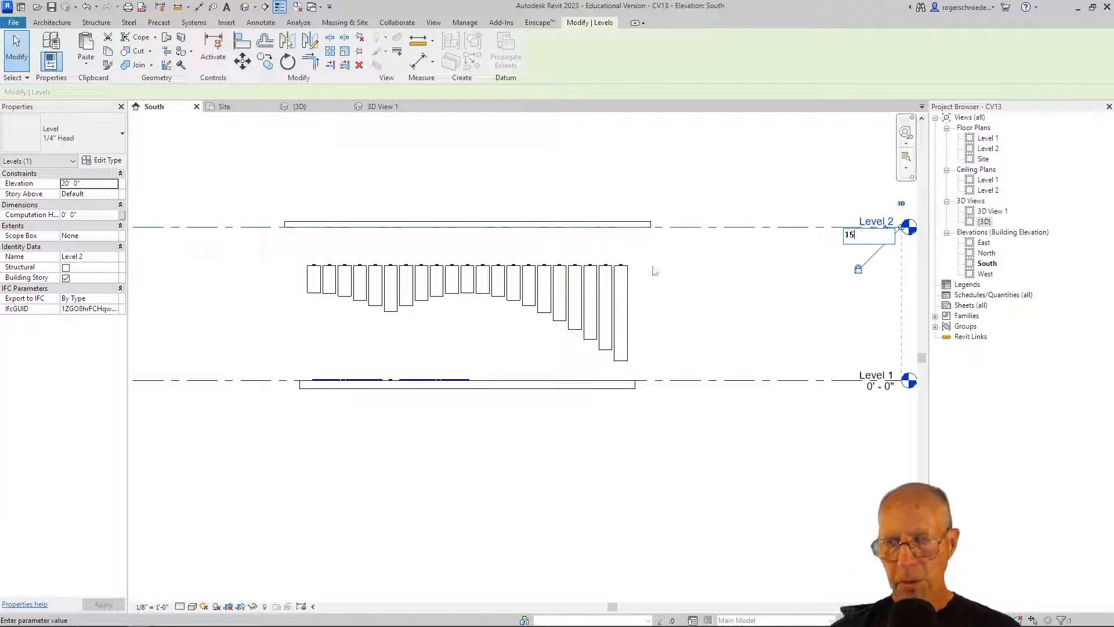
pyautogui.press('Return')
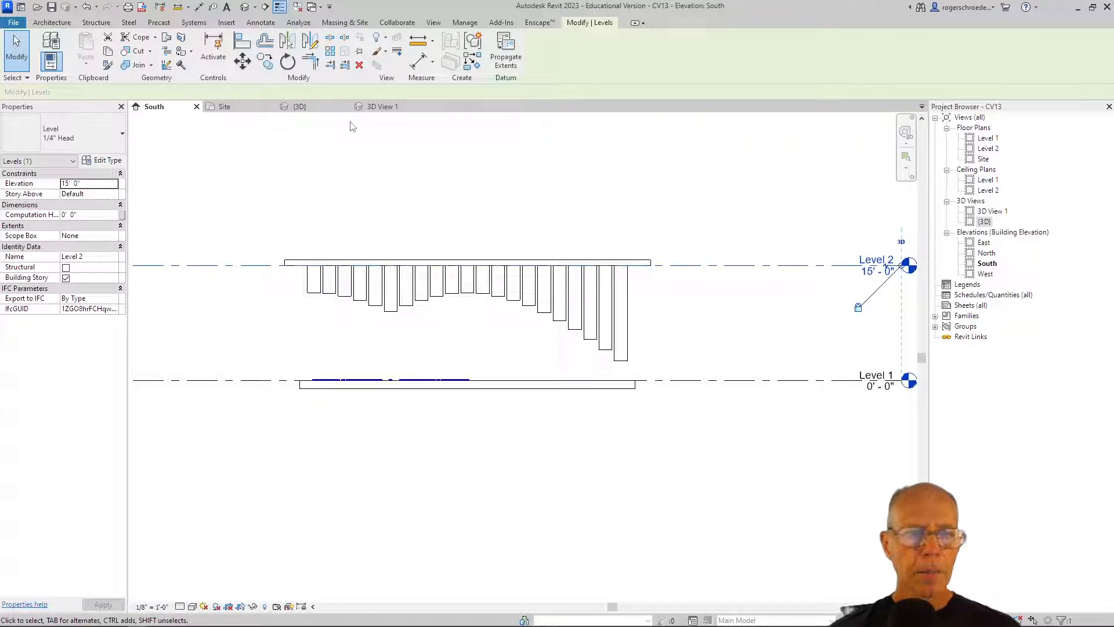
# Return to 3D View 1 and set its visual style to Realistic
pyautogui.click(378, 107)
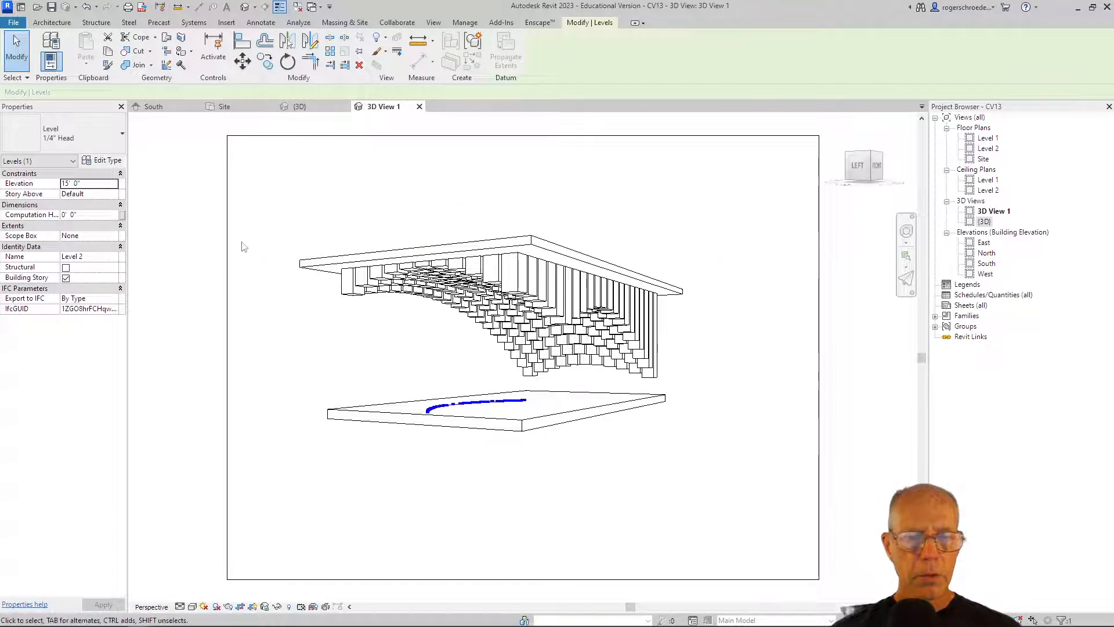
pyautogui.click(192, 606)
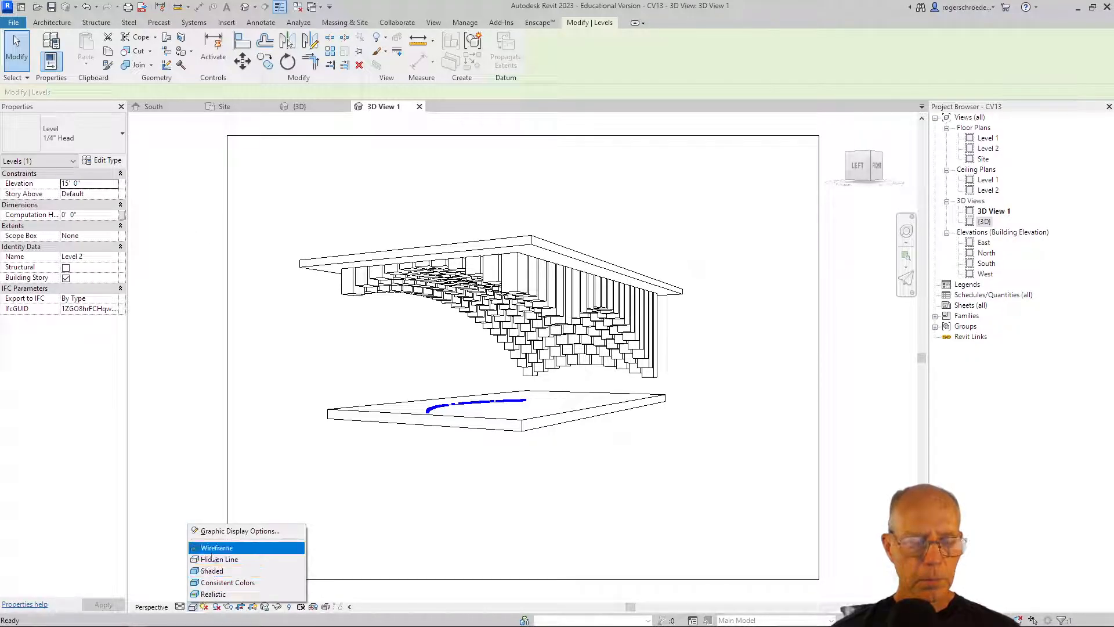
pyautogui.click(220, 593)
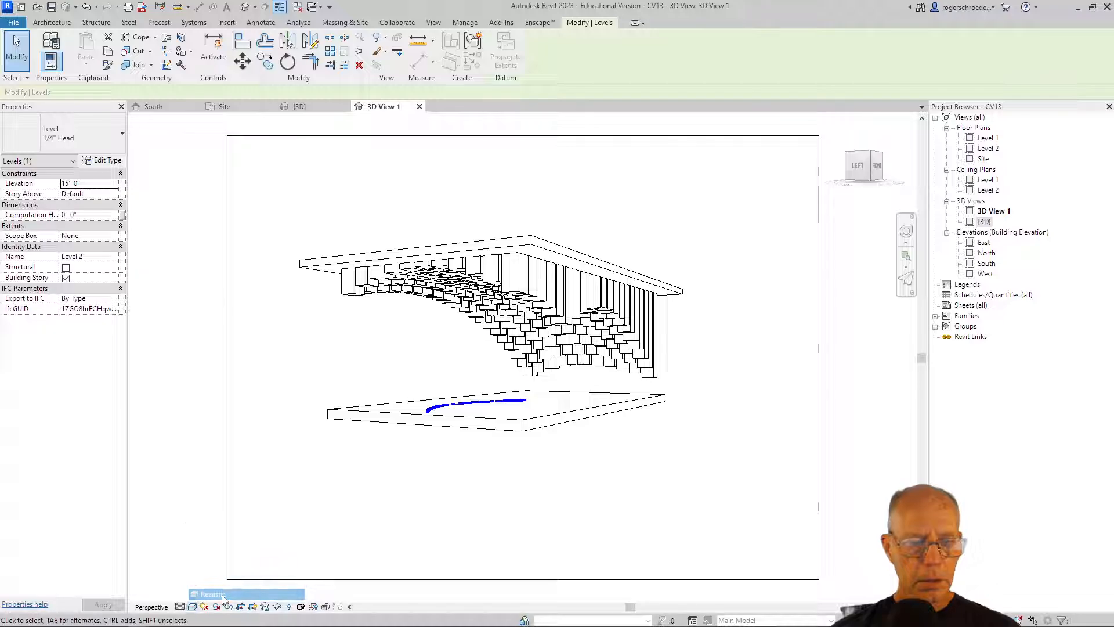
# In 3D View 1's Graphic Display Options, hide edges and enable line anti-aliasing, cast shadows and ambient shadows
pyautogui.click(193, 607)
pyautogui.click(235, 529)
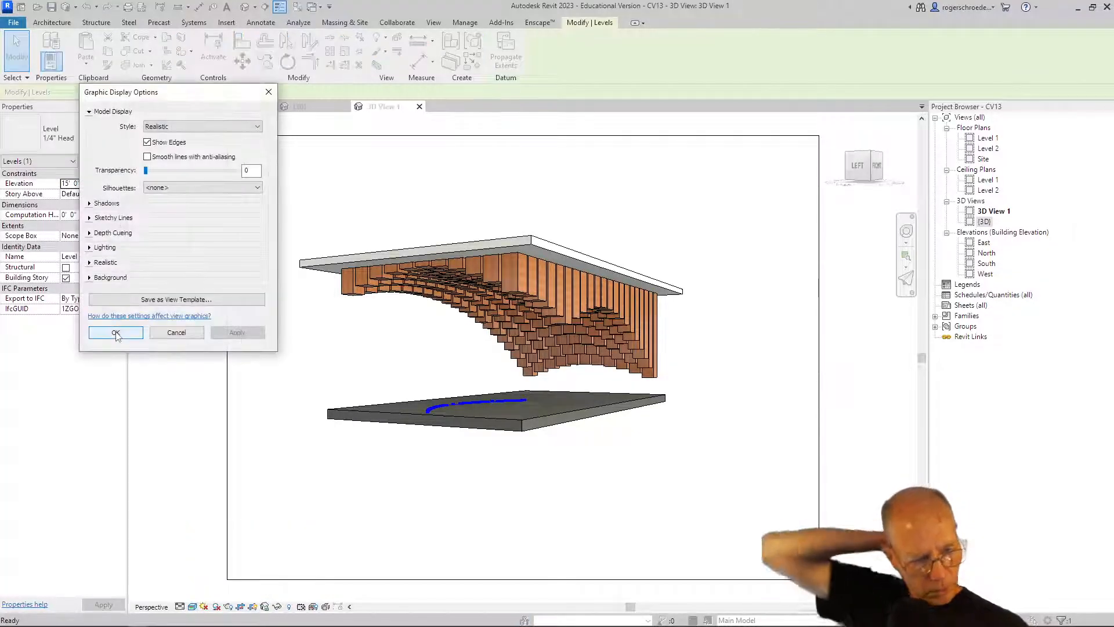
pyautogui.click(147, 142)
pyautogui.click(146, 157)
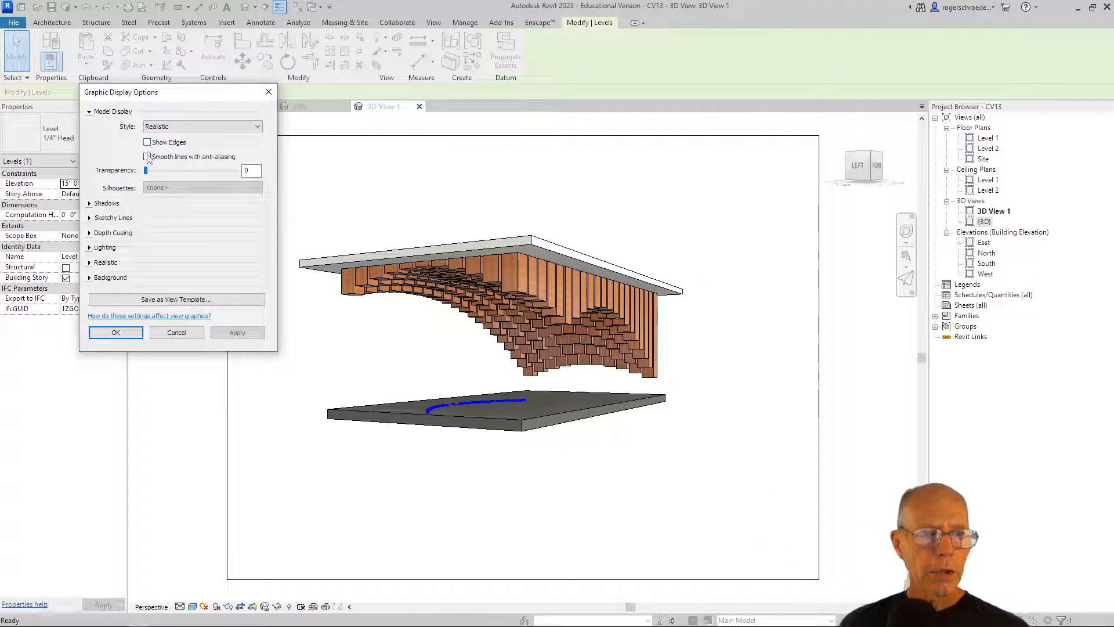
pyautogui.click(89, 203)
pyautogui.click(147, 211)
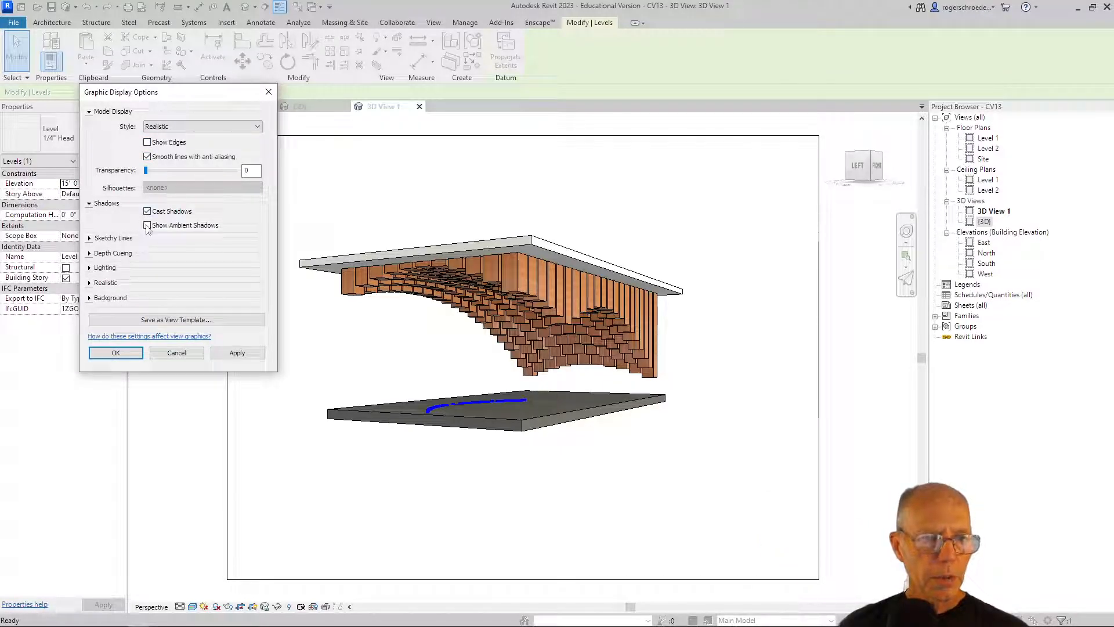
pyautogui.click(148, 226)
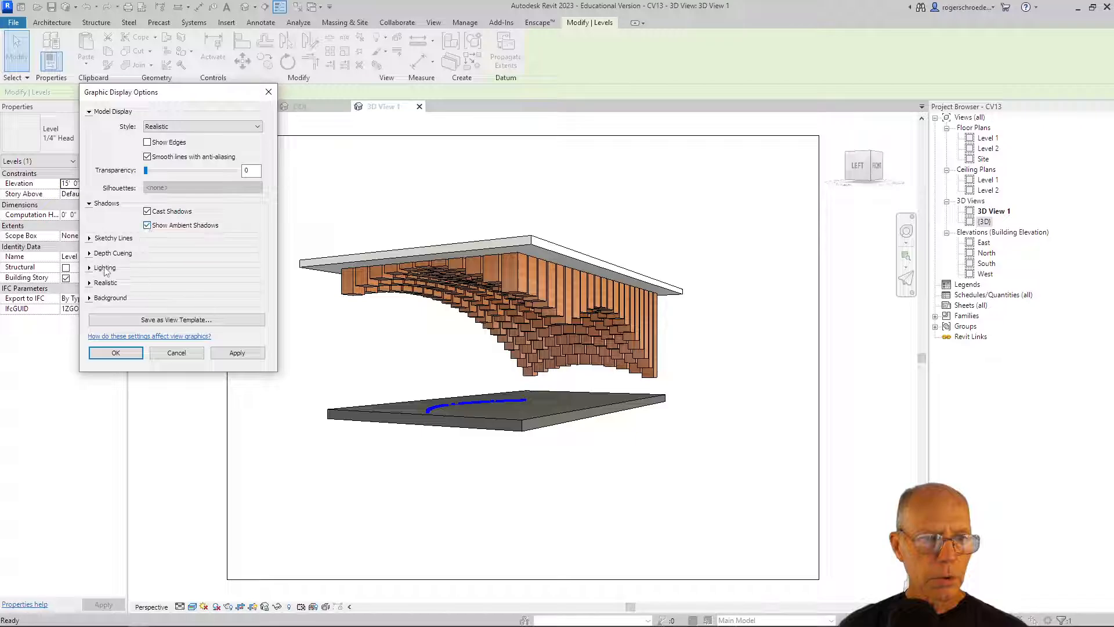
# Set 3D View 1's background to Sky, apply the display options and clear the selection
pyautogui.click(90, 298)
pyautogui.click(203, 315)
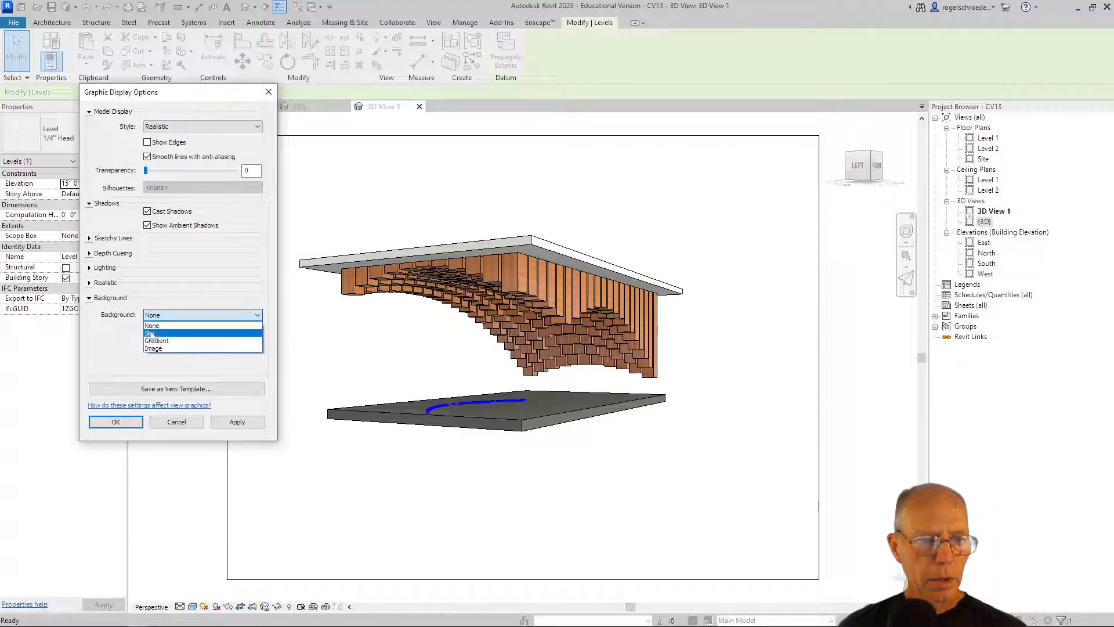
pyautogui.click(152, 332)
pyautogui.click(224, 423)
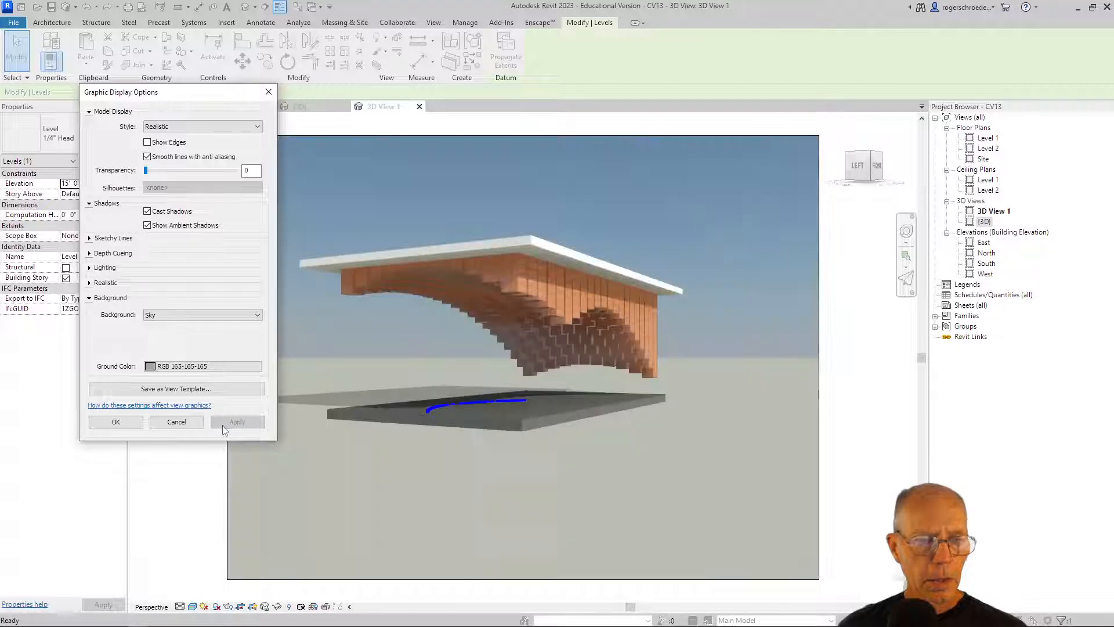
pyautogui.click(126, 421)
pyautogui.click(160, 396)
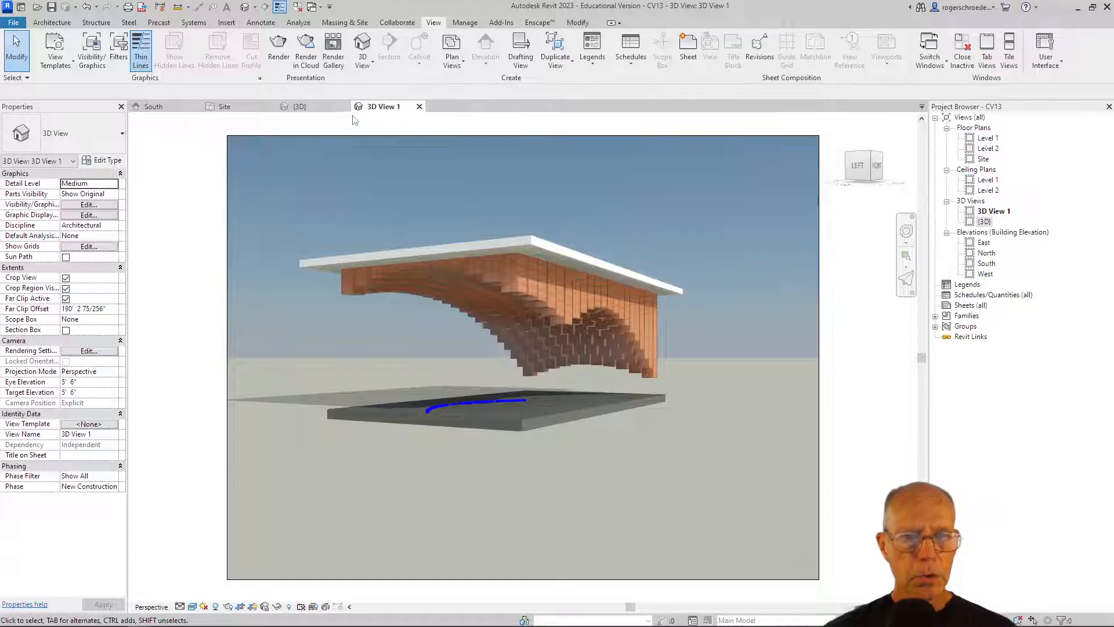
# In the Site plan, move the camera northwest of the building, place its target inside the building's east end, and return to 3D View 1
pyautogui.click(355, 136)
pyautogui.click(221, 107)
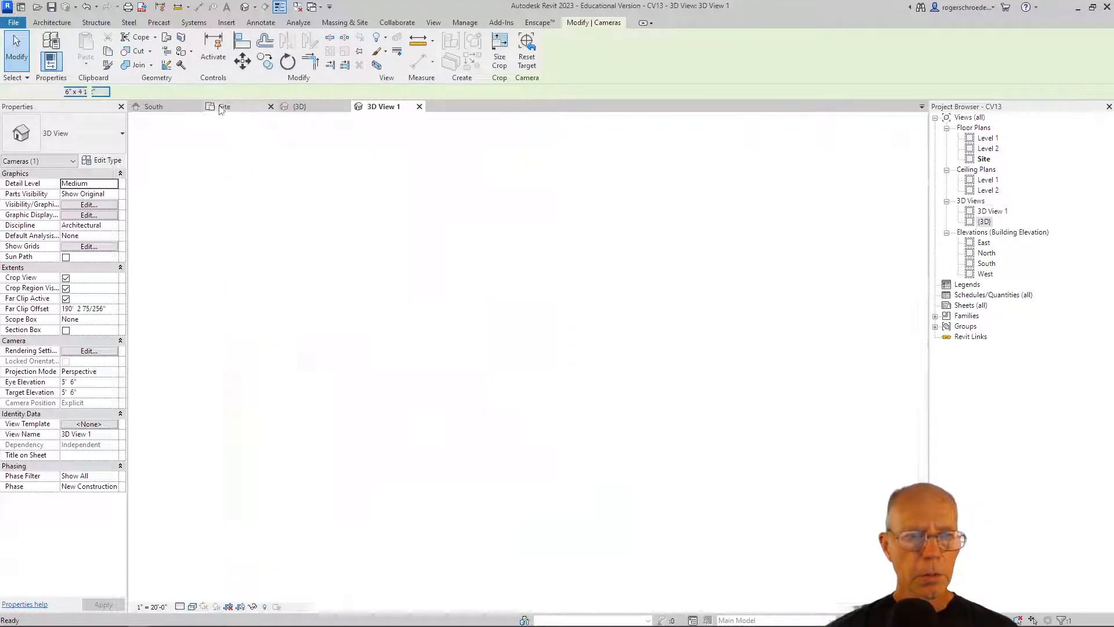
pyautogui.scroll(-2, 222, 424)
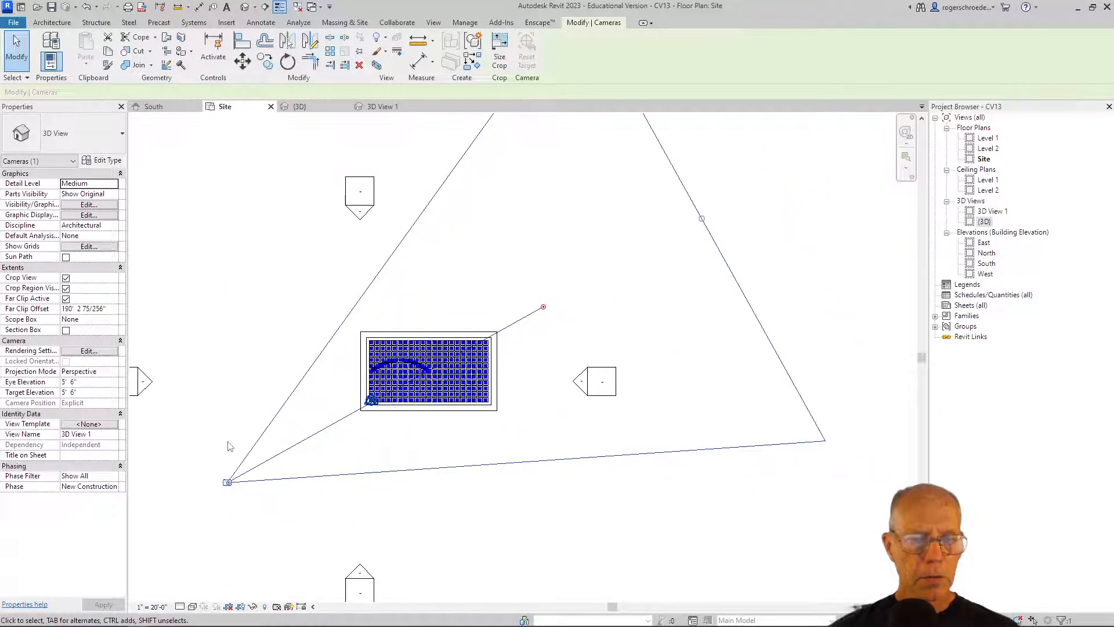
pyautogui.moveTo(226, 482); pyautogui.dragTo(203, 275)
pyautogui.moveTo(543, 306); pyautogui.dragTo(487, 376)
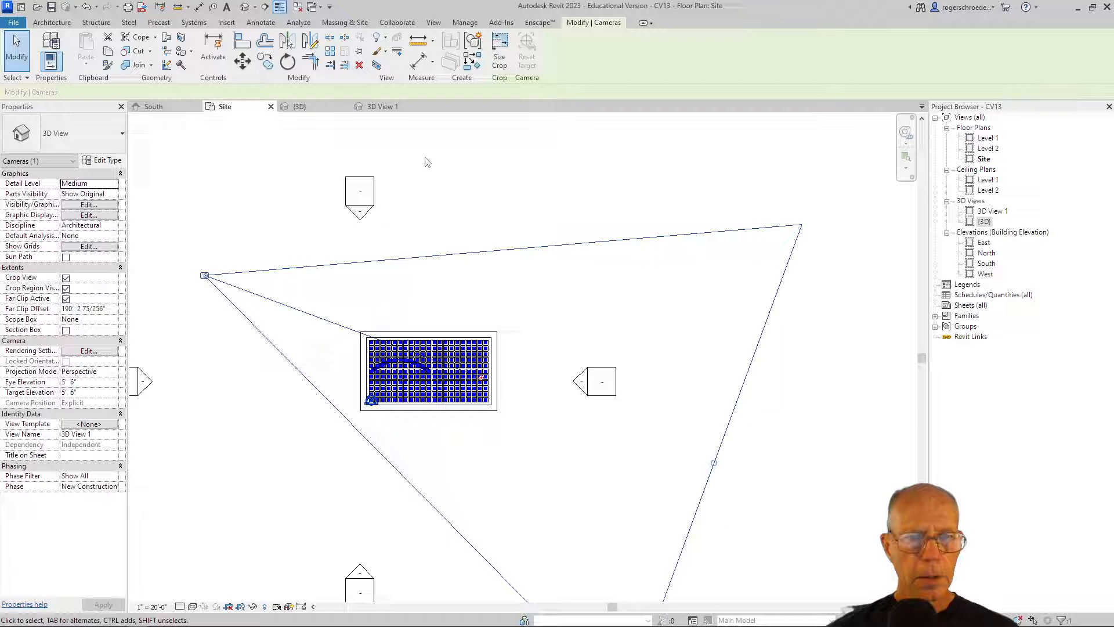
pyautogui.click(389, 107)
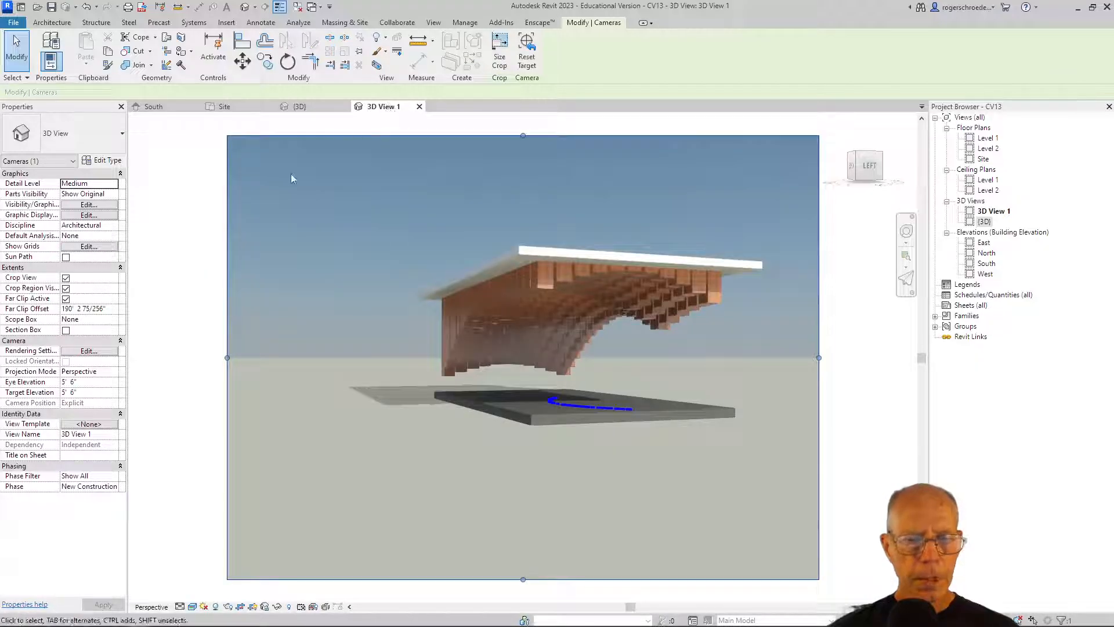
pyautogui.press('Escape')
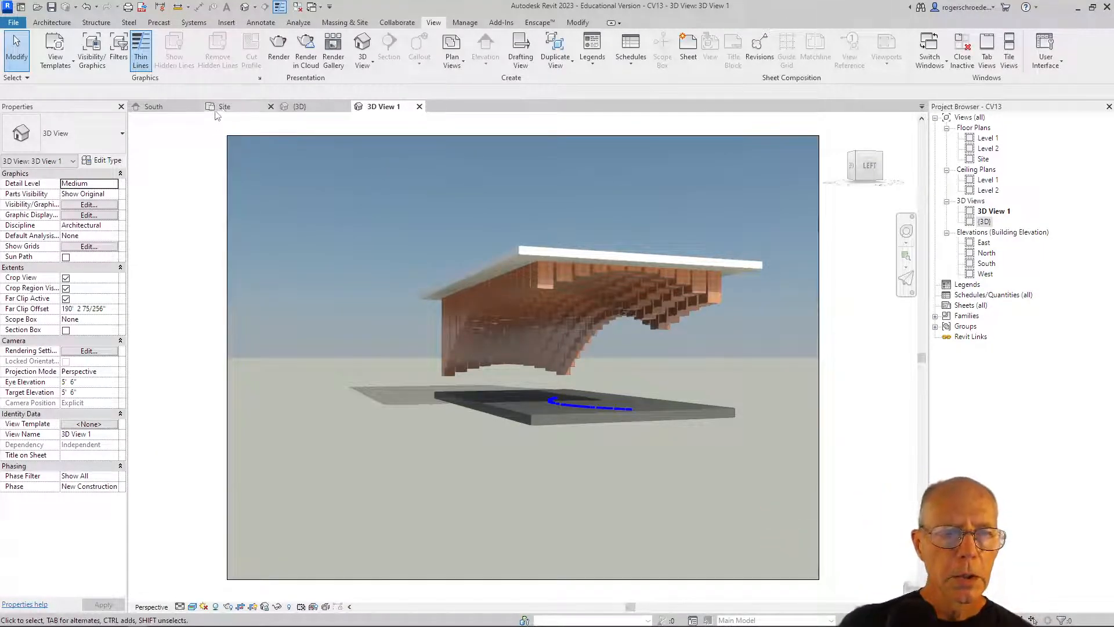
# In the Level 1 floor plan, draw a Generic - 8" wall about 17'-9" along the north slab edge to the northeast corner, located by Finish Face: Exterior
pyautogui.doubleClick(986, 138)
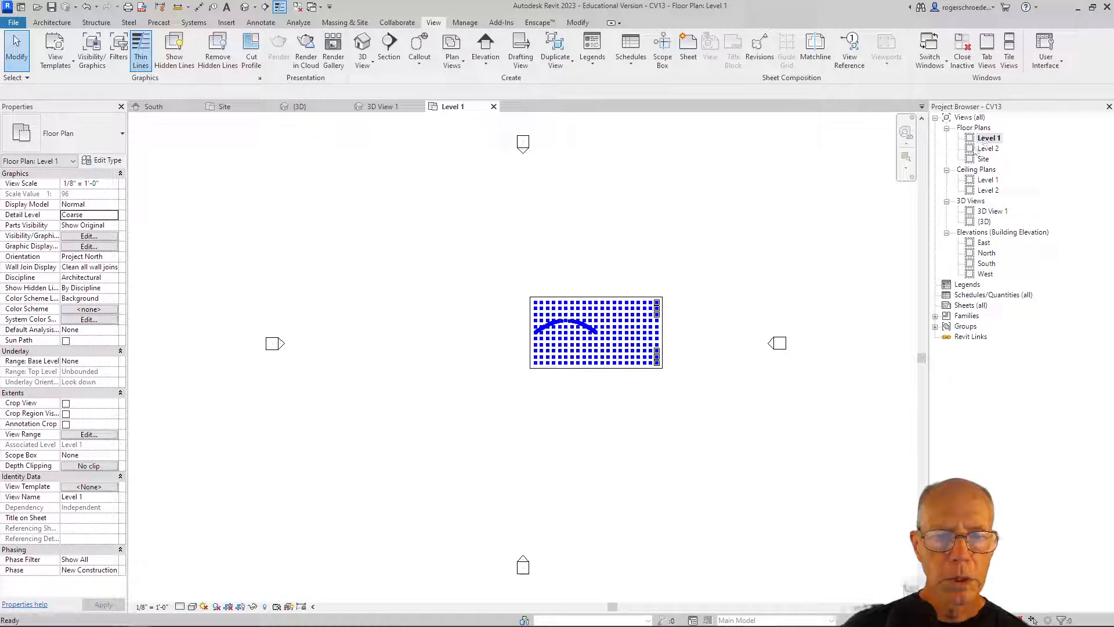
pyautogui.scroll(3, 627, 341)
pyautogui.scroll(2, 623, 341)
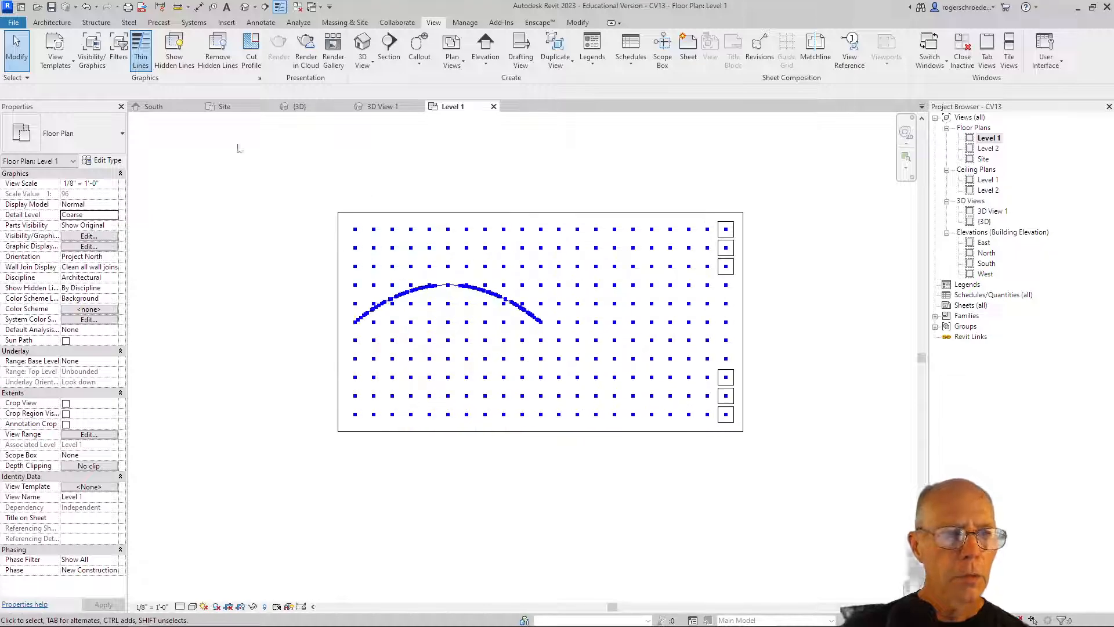
pyautogui.click(52, 23)
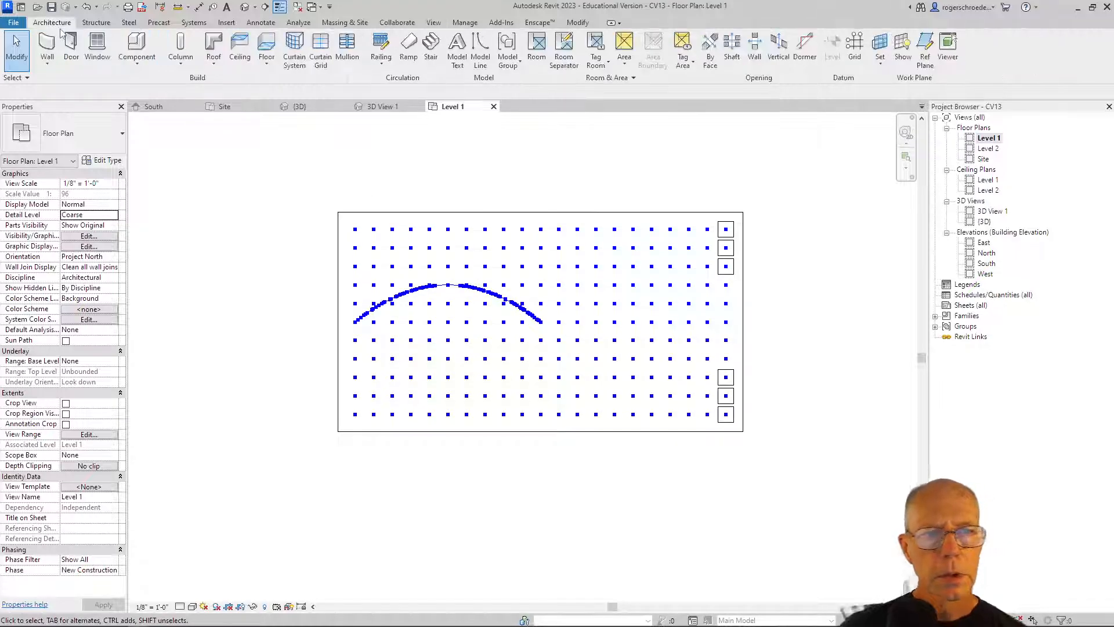
pyautogui.click(46, 65)
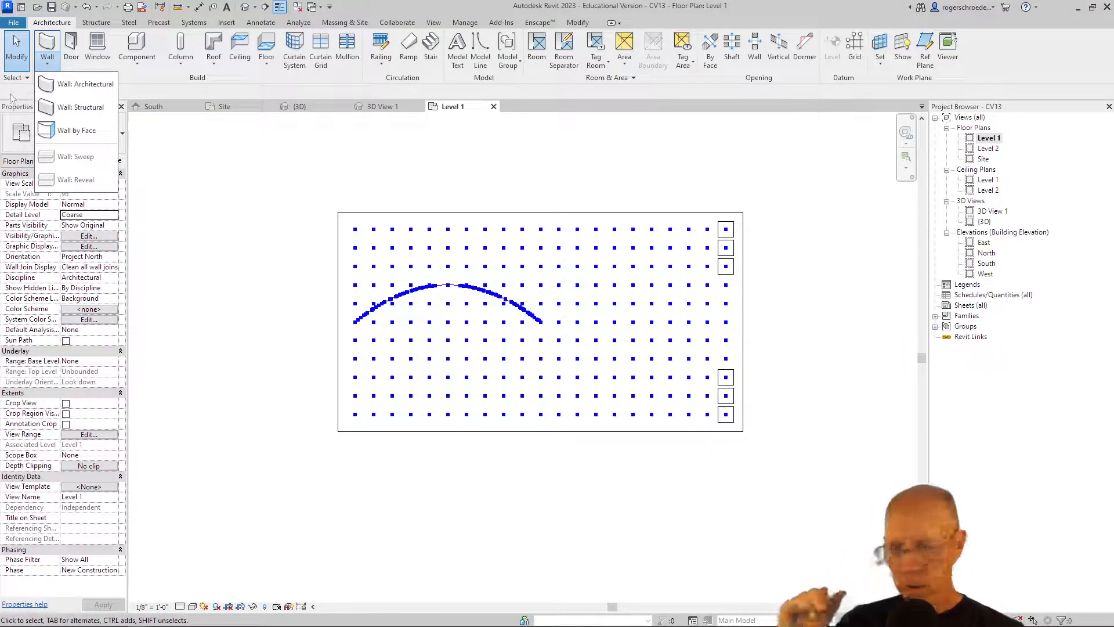
pyautogui.click(101, 93)
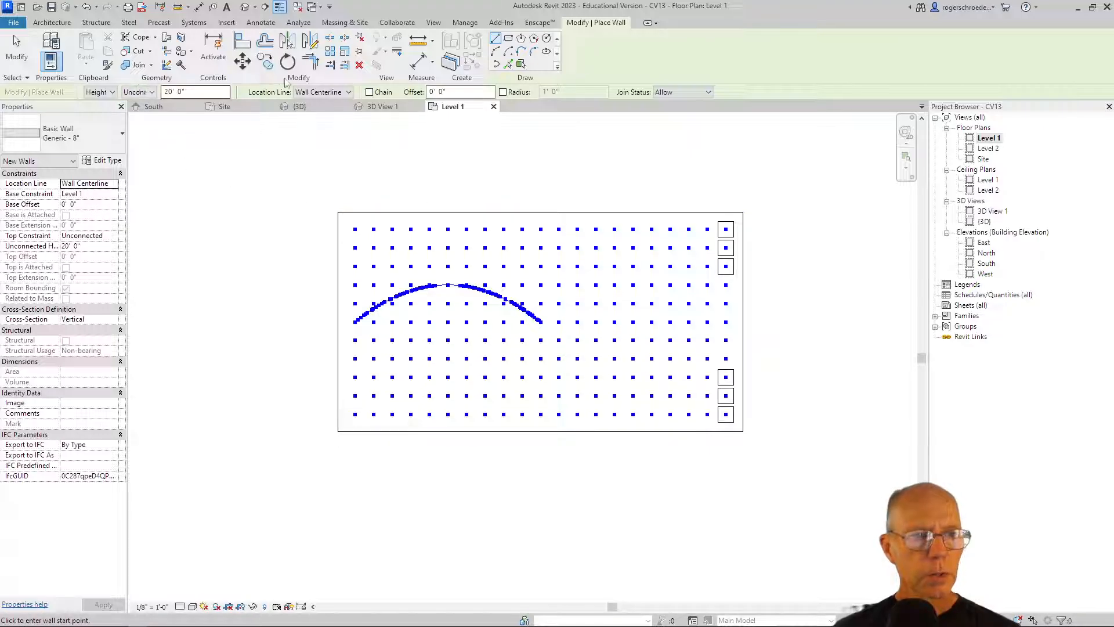
pyautogui.click(308, 92)
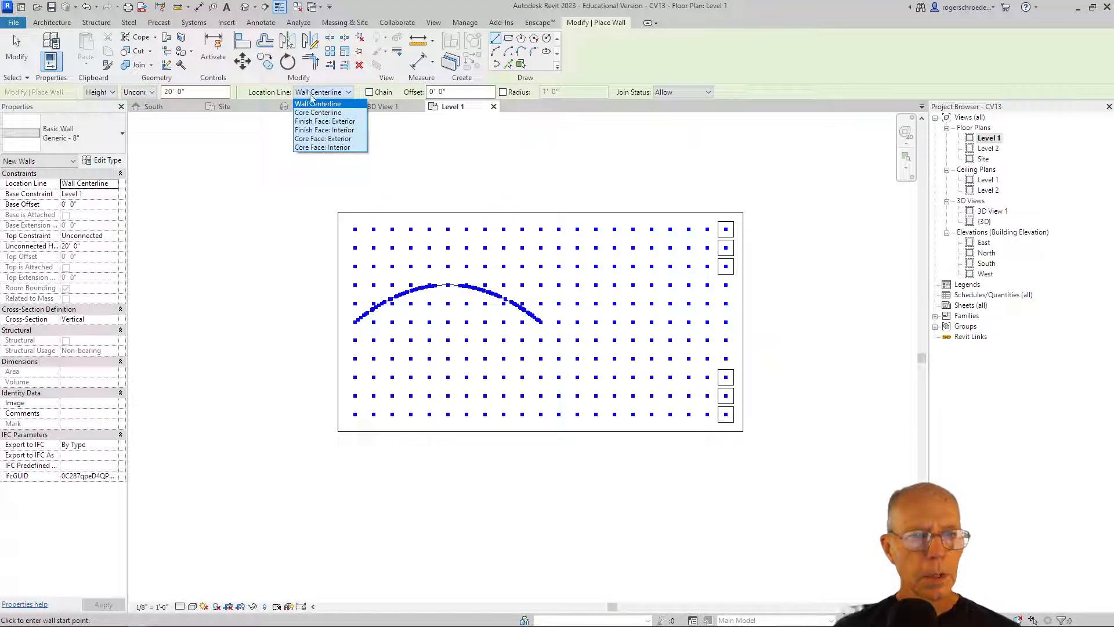
pyautogui.click(320, 123)
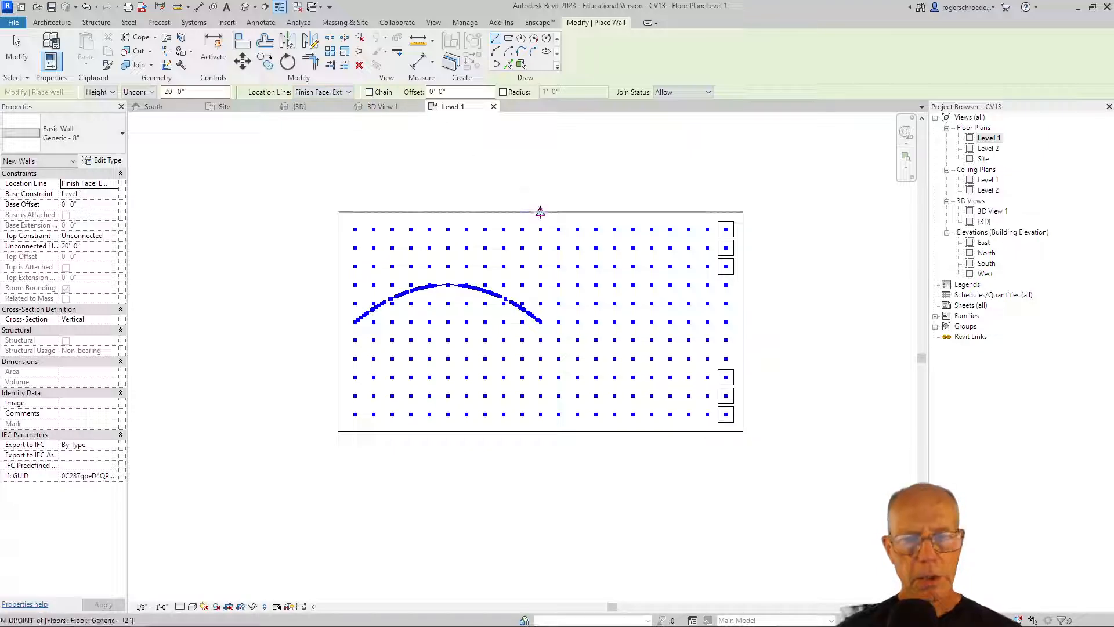
pyautogui.click(578, 211)
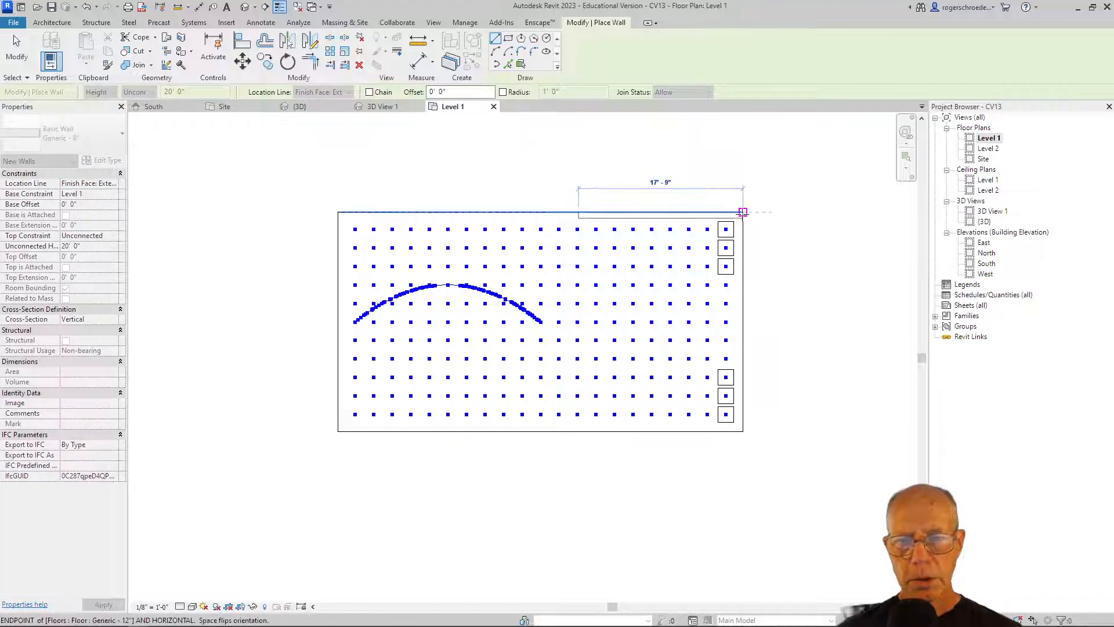
pyautogui.click(742, 211)
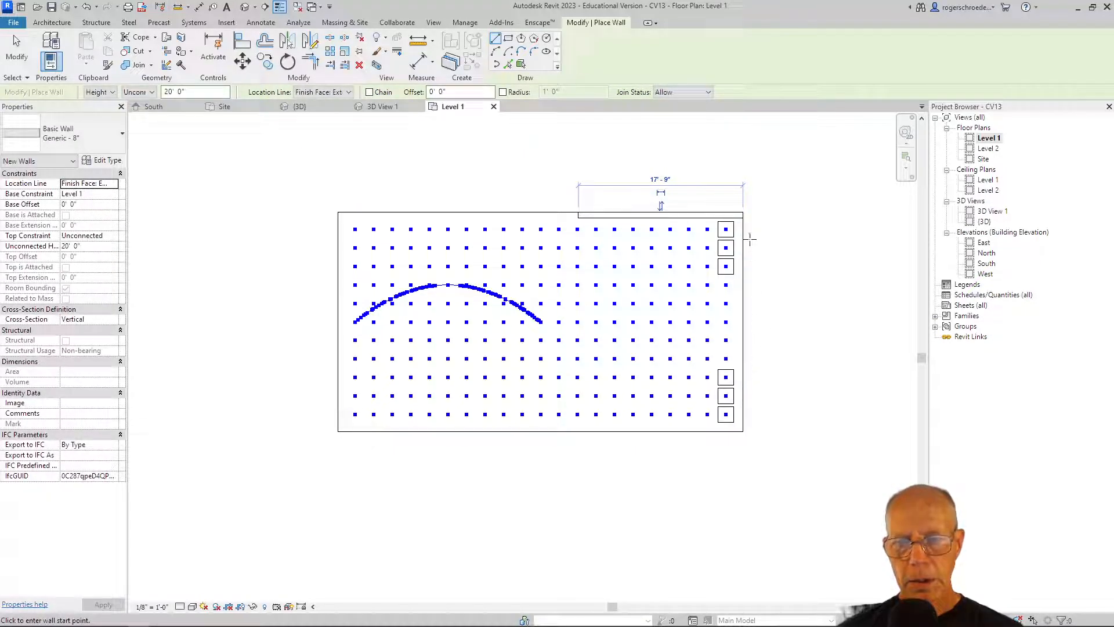
# Draw walls along the full east slab edge and back along the south edge, ending in line with the north wall's west end
pyautogui.click(743, 211)
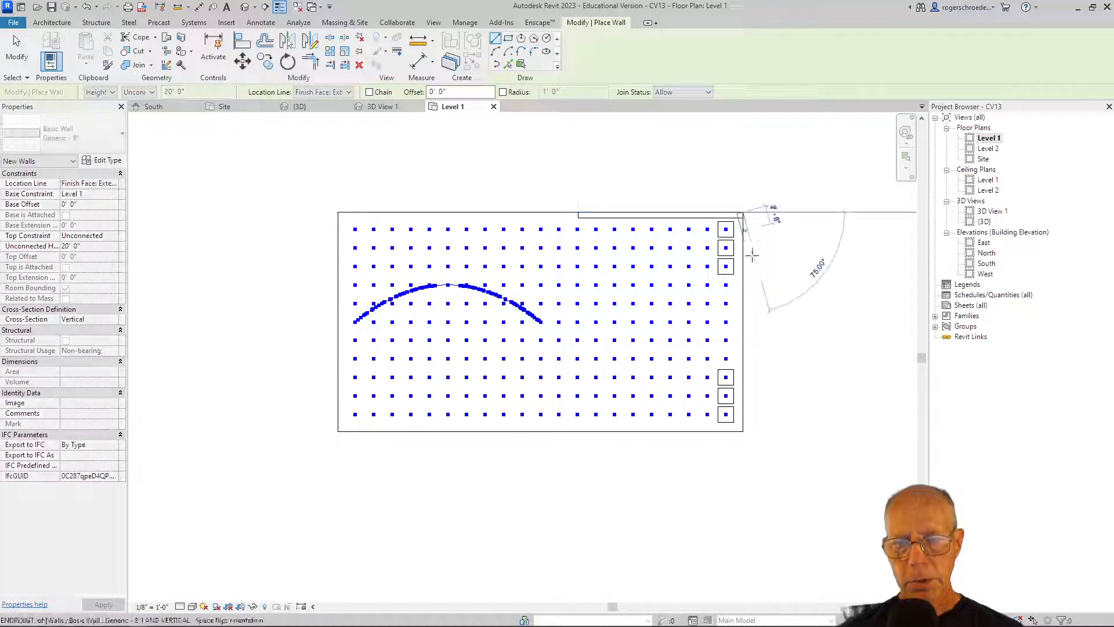
pyautogui.click(742, 431)
pyautogui.click(742, 431)
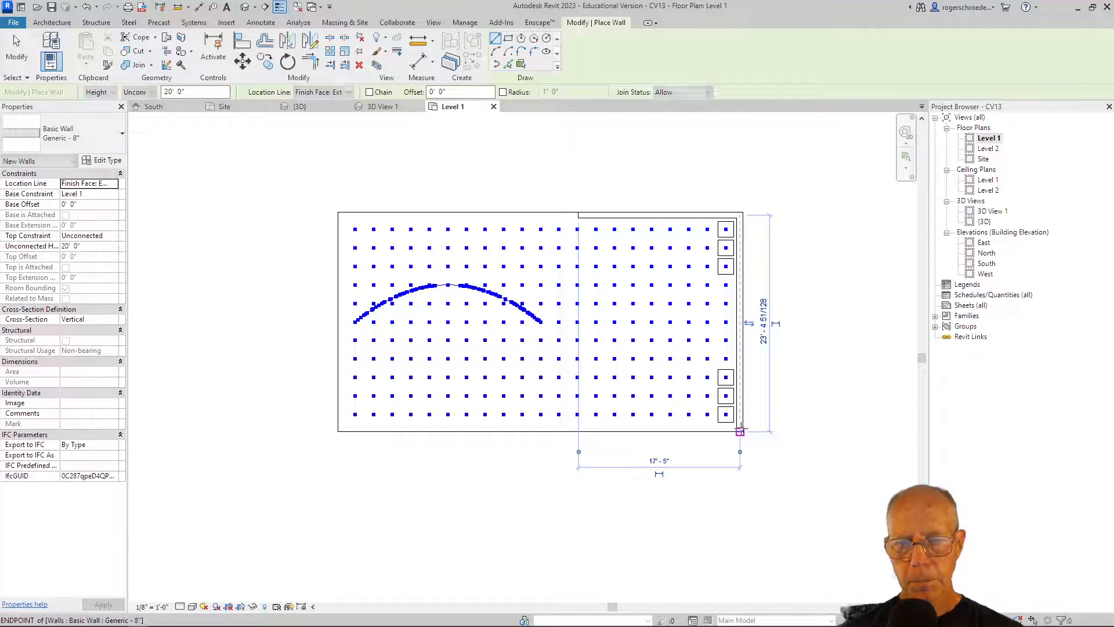
pyautogui.click(576, 430)
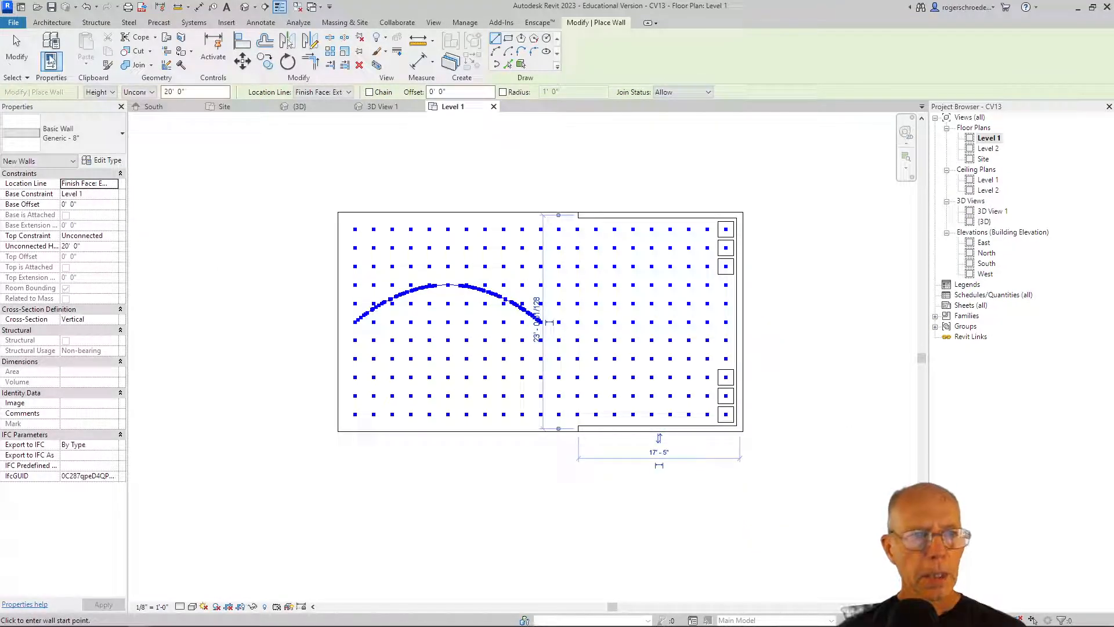
pyautogui.click(17, 49)
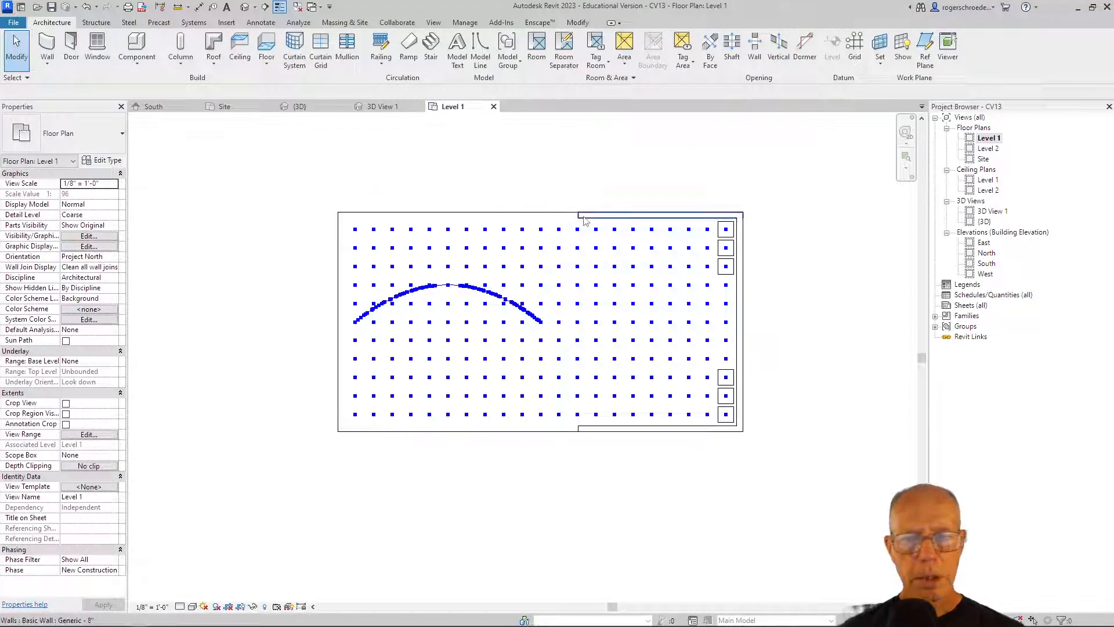
# Set the top constraint of the north, east and south walls to Up to level: Level 2
pyautogui.click(661, 215)
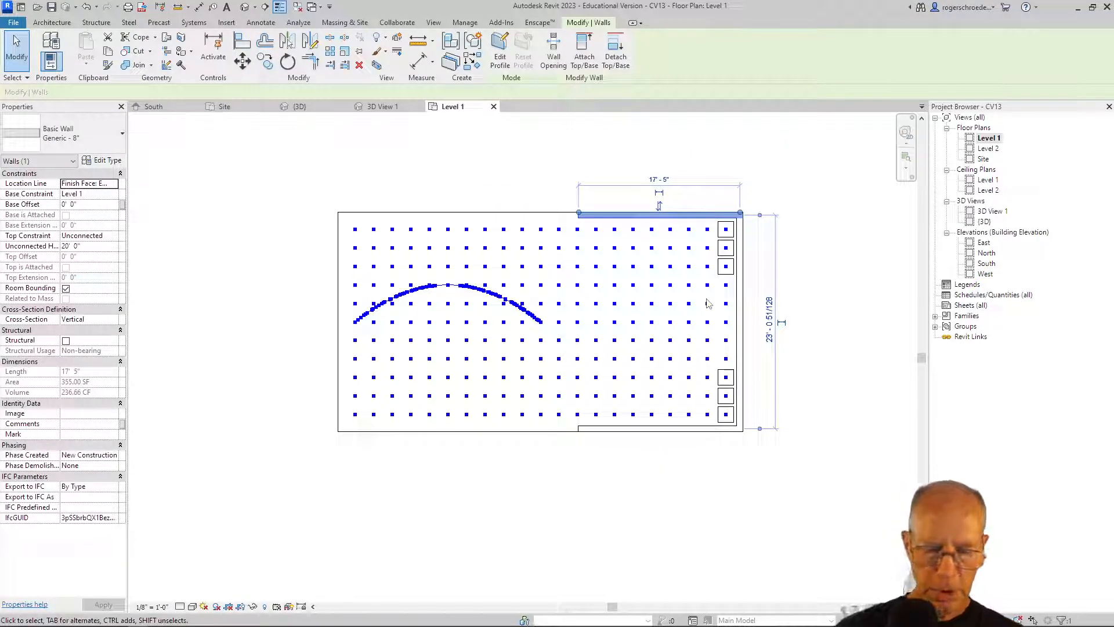
pyautogui.keyDown('ctrl'); pyautogui.click(738, 346); pyautogui.keyUp('ctrl')
pyautogui.keyDown('ctrl'); pyautogui.click(671, 430); pyautogui.keyUp('ctrl')
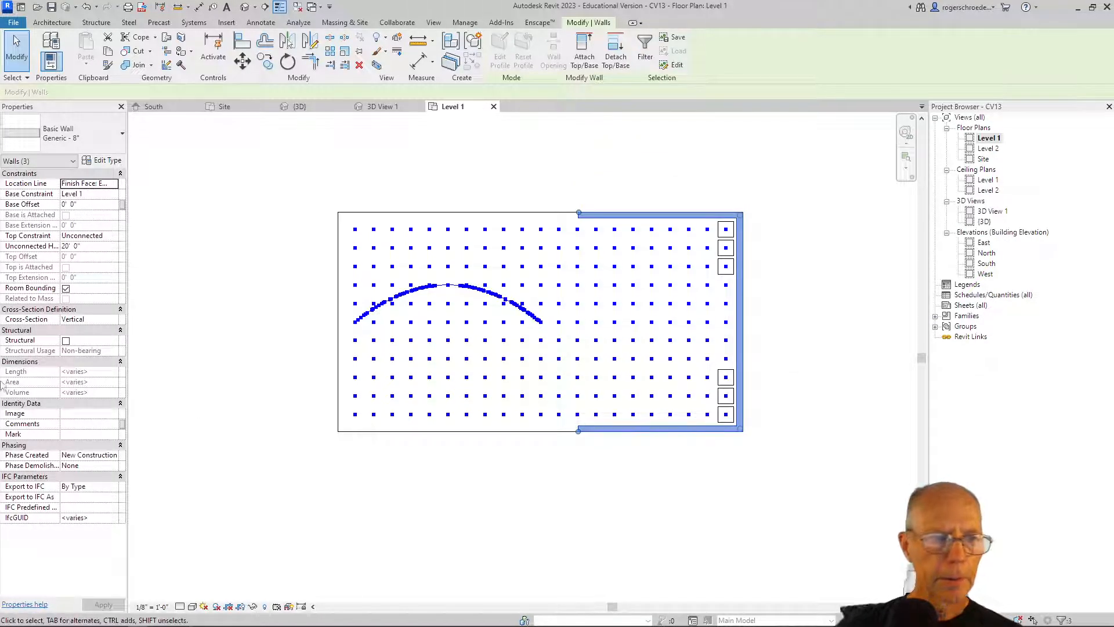
pyautogui.click(116, 236)
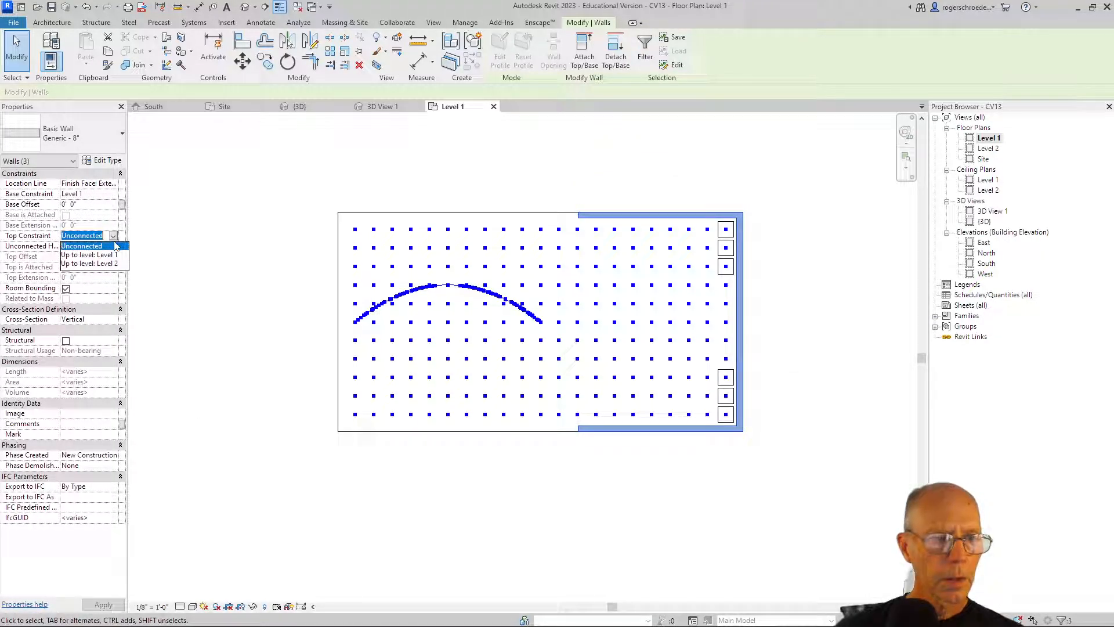
pyautogui.click(109, 264)
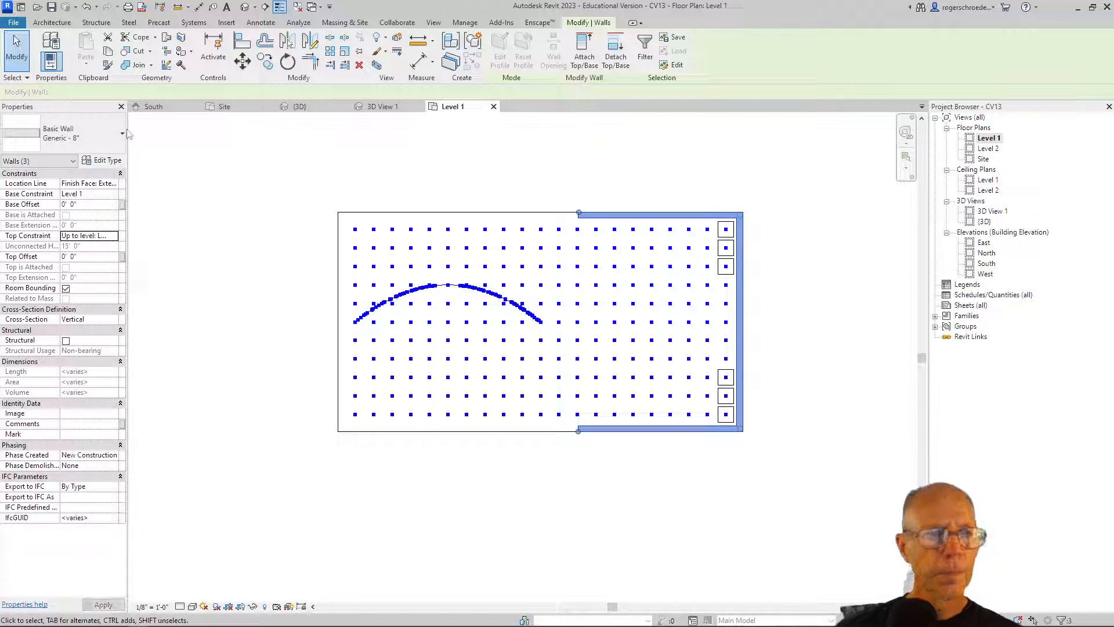
# Set up a new architectural wall of the Exterior Glazing curtain wall type with its height up to Level 2
pyautogui.click(48, 24)
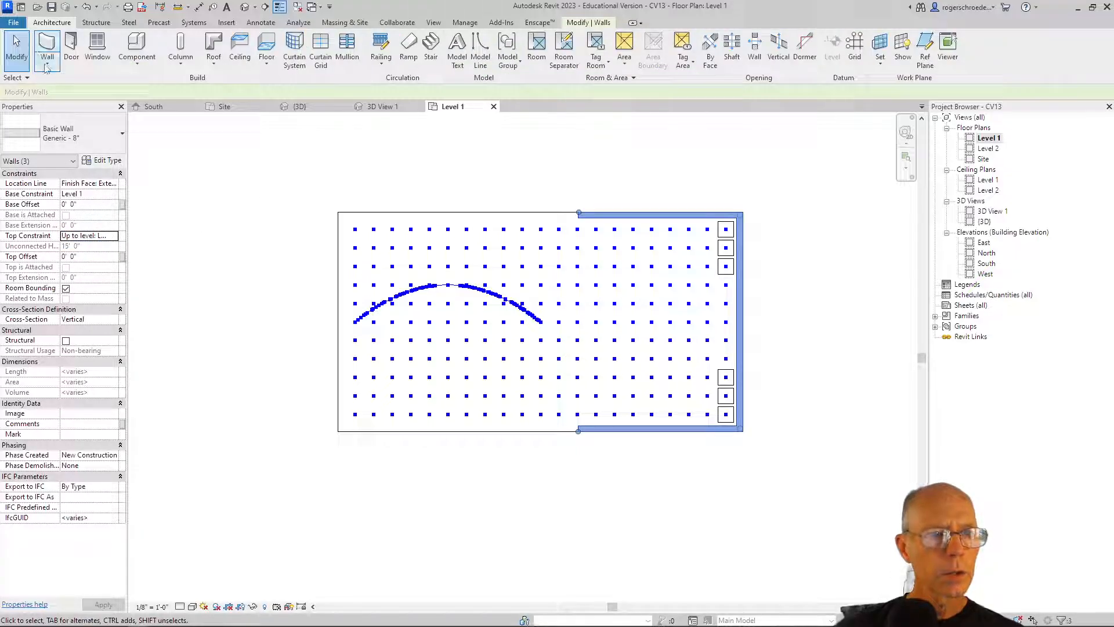
pyautogui.click(48, 67)
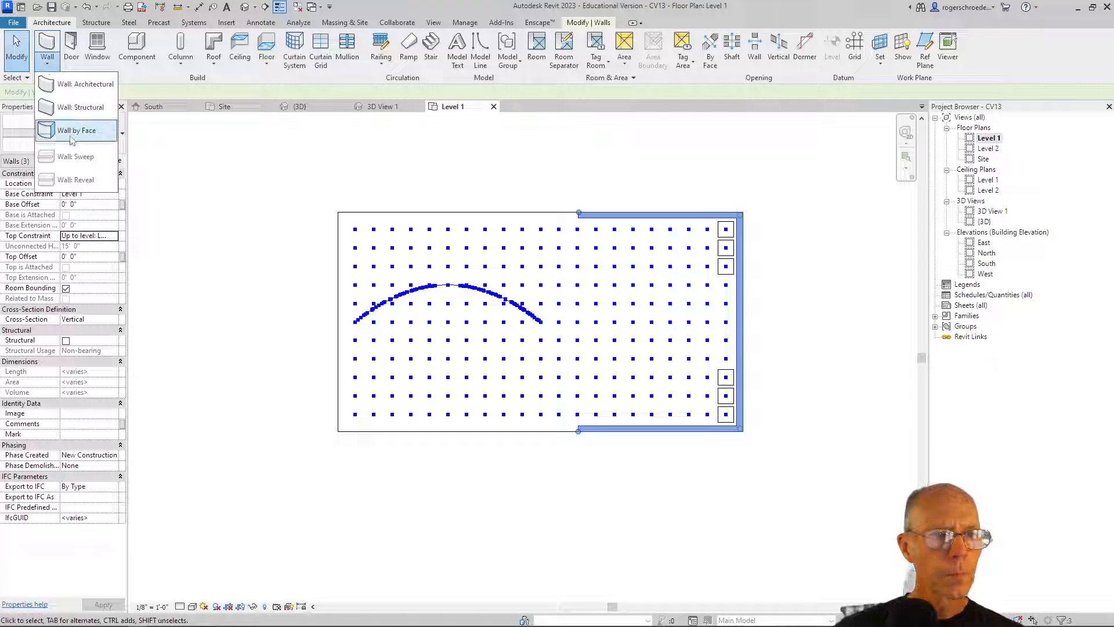
pyautogui.click(65, 85)
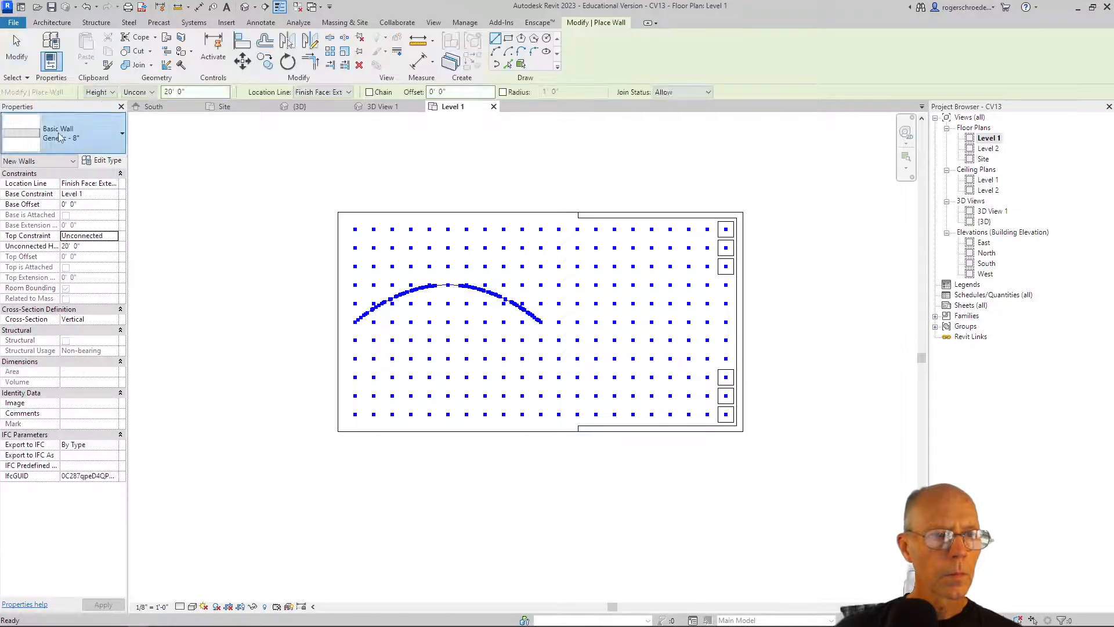
pyautogui.click(69, 135)
pyautogui.scroll(-1, 98, 380)
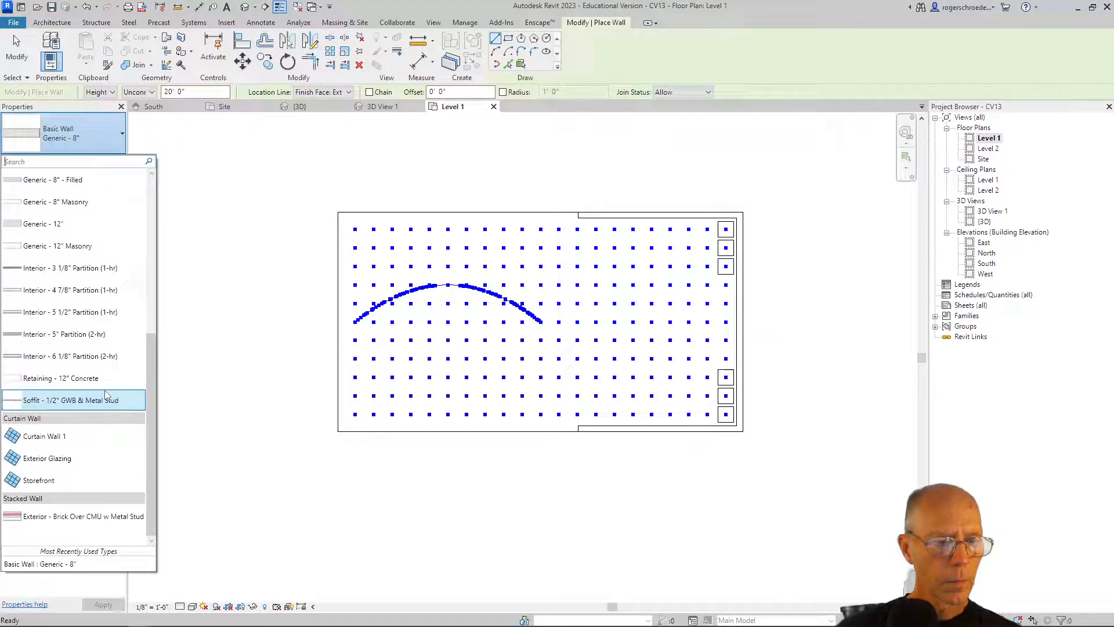
pyautogui.click(46, 460)
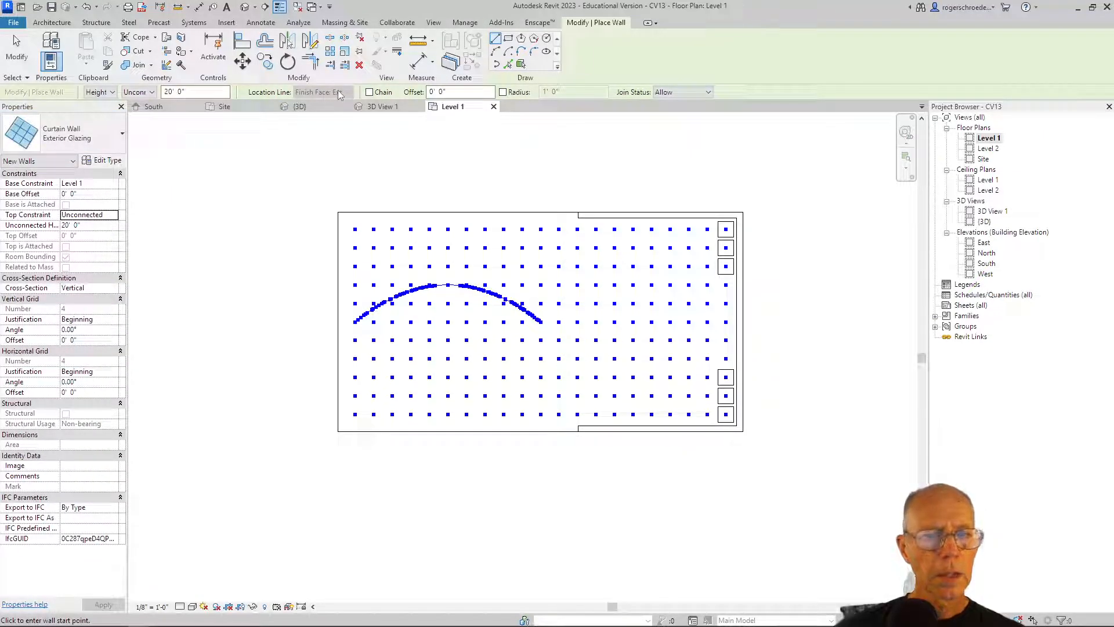
pyautogui.click(138, 92)
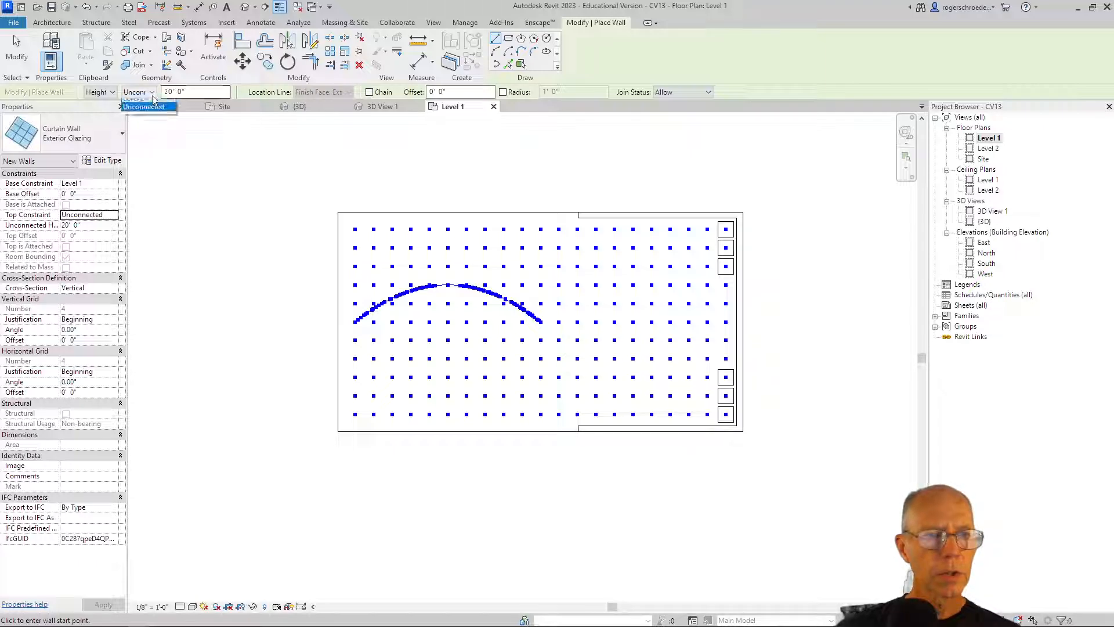
pyautogui.click(139, 118)
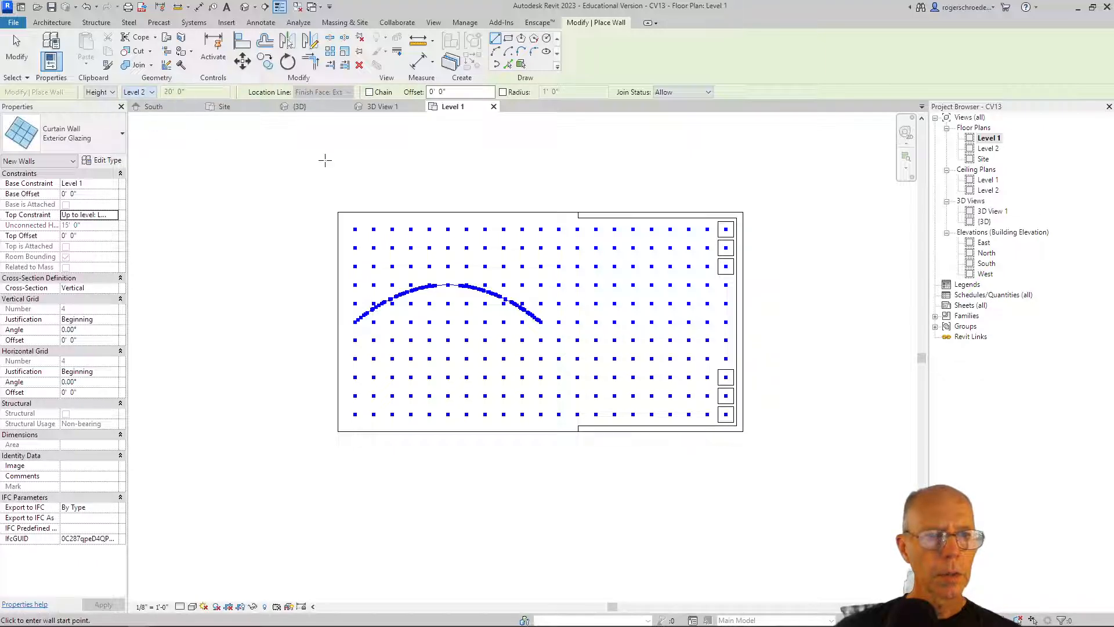
# Draw glazed walls from the north wall's west end 25' west, about 23' south, and back east to the south wall's west end
pyautogui.click(578, 215)
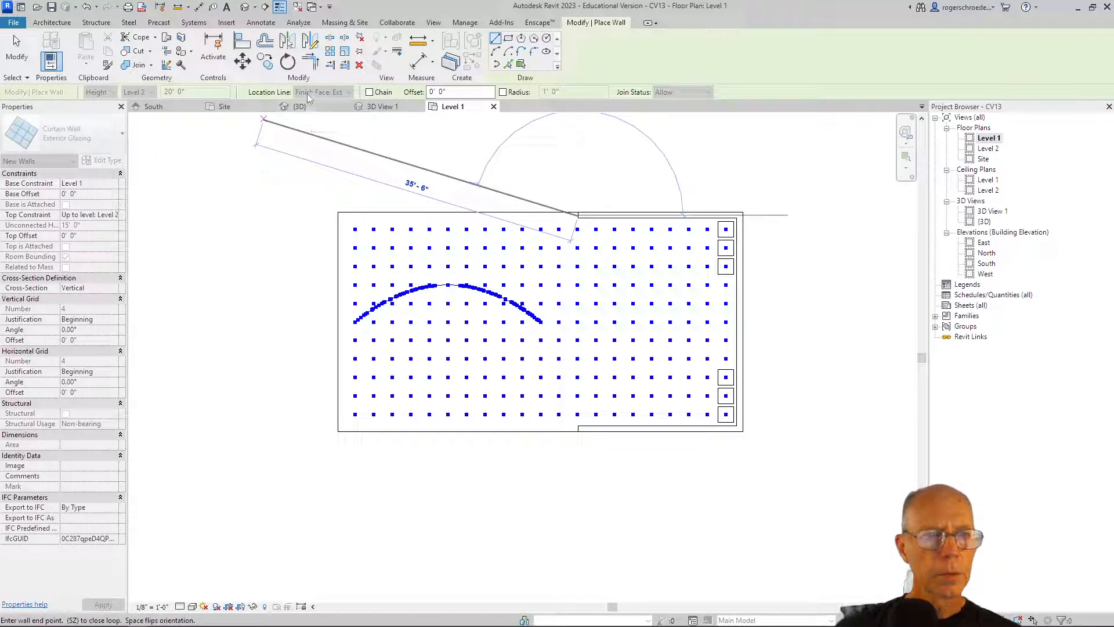
pyautogui.click(342, 215)
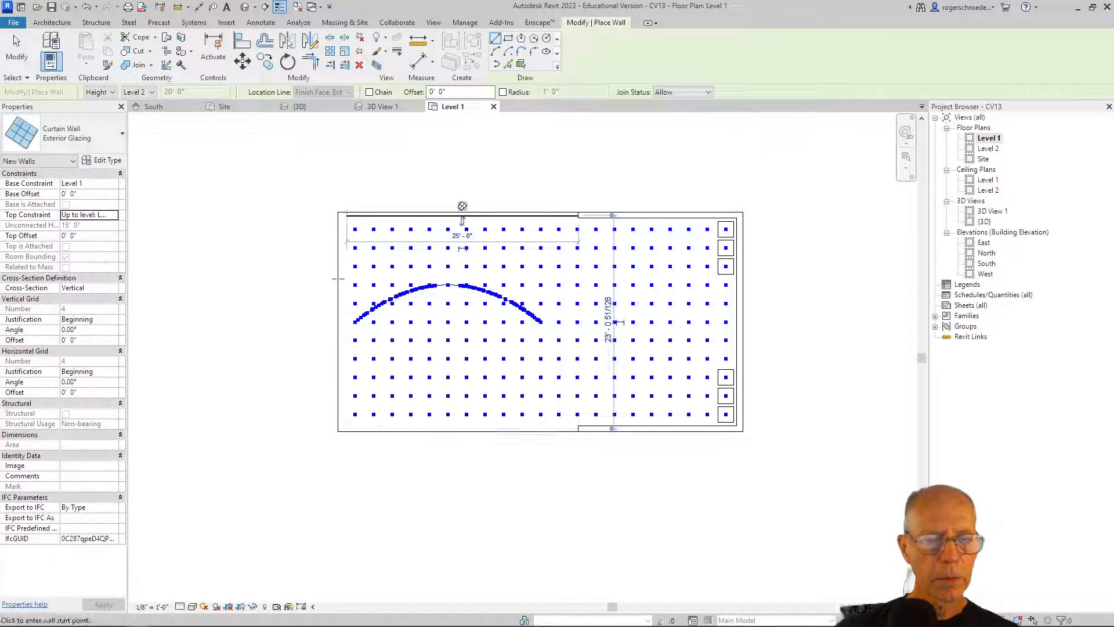
pyautogui.click(347, 214)
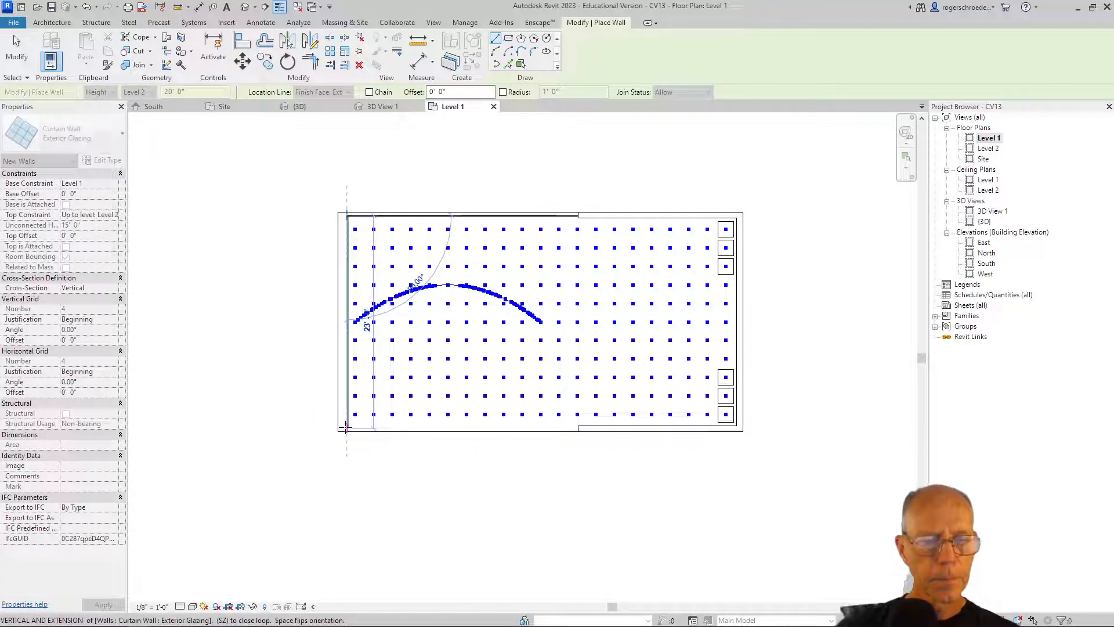
pyautogui.click(346, 428)
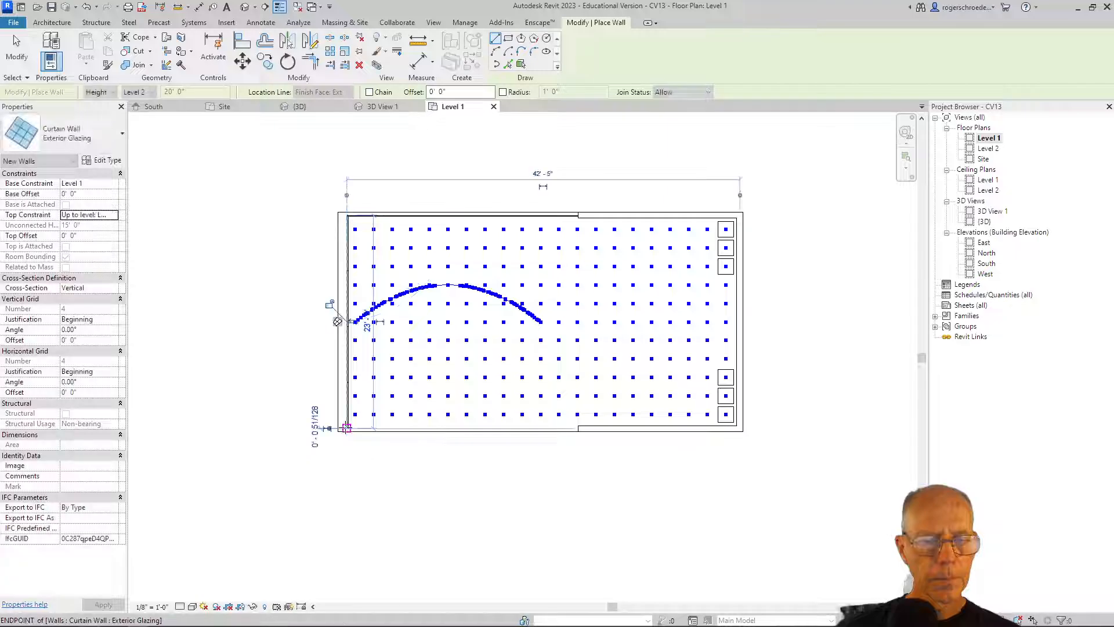
pyautogui.click(578, 428)
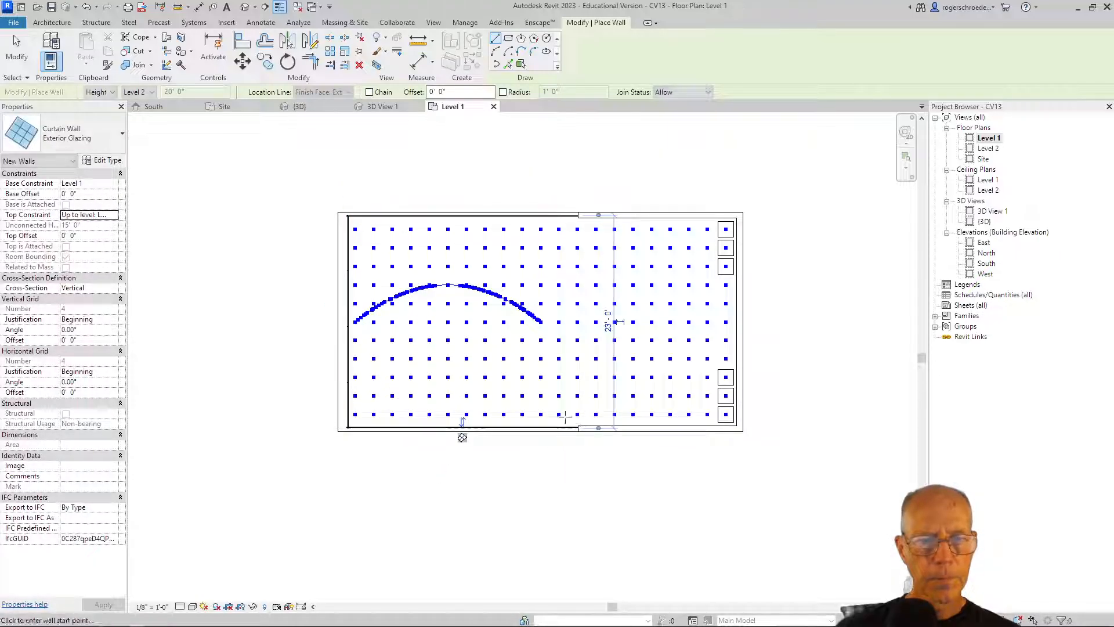
# In 3D View 1, delete the glazed curtain wall across the building's west end
pyautogui.click(402, 107)
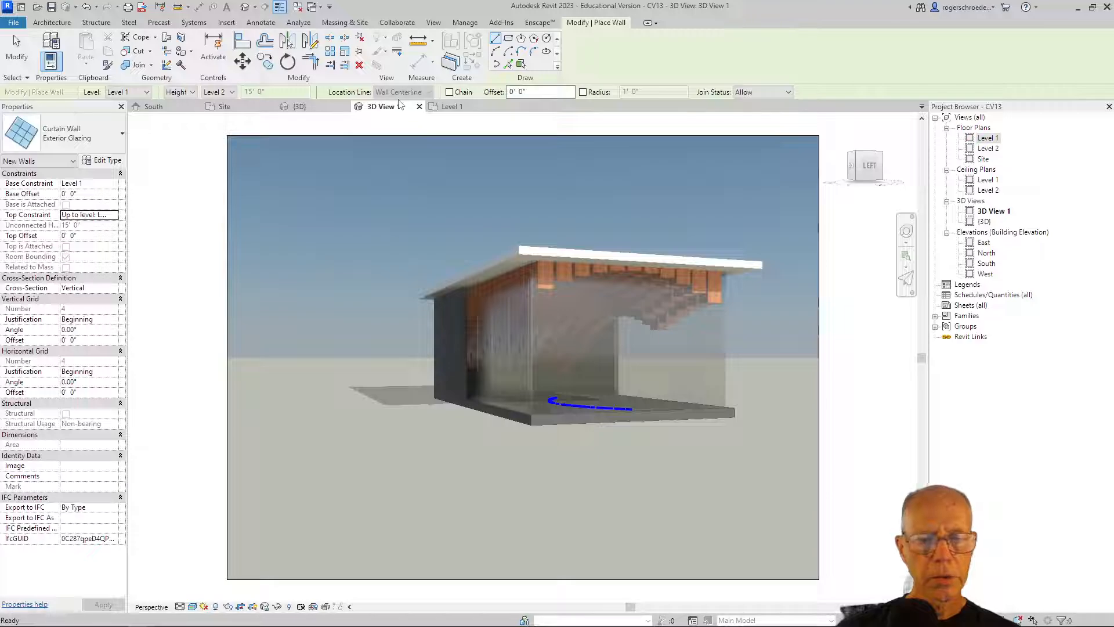
pyautogui.press('Escape')
pyautogui.press('Escape')
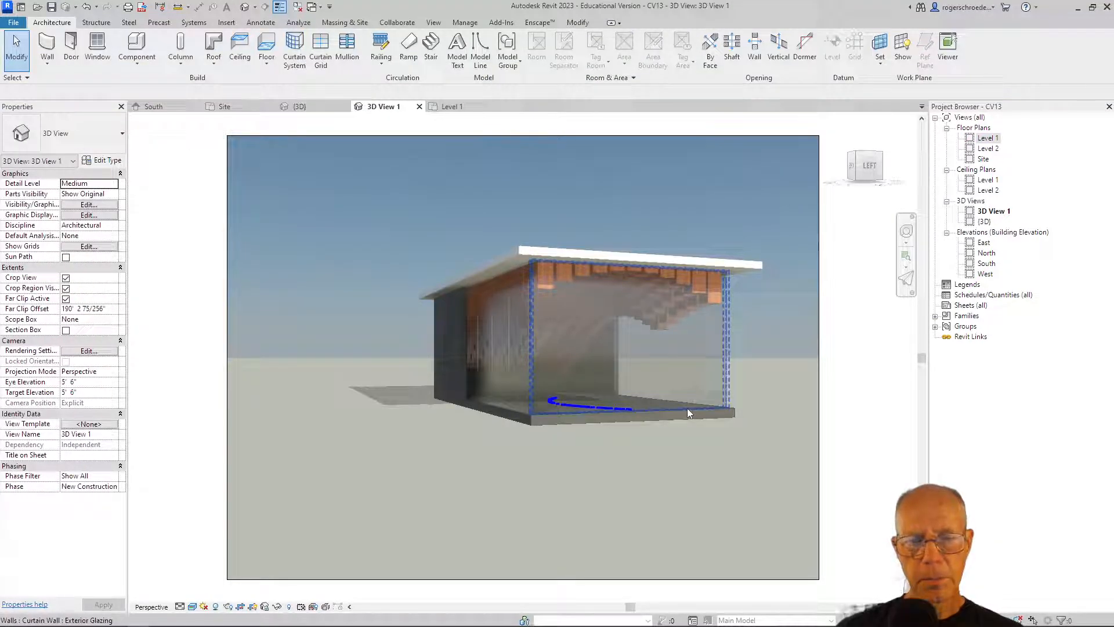
pyautogui.click(687, 409)
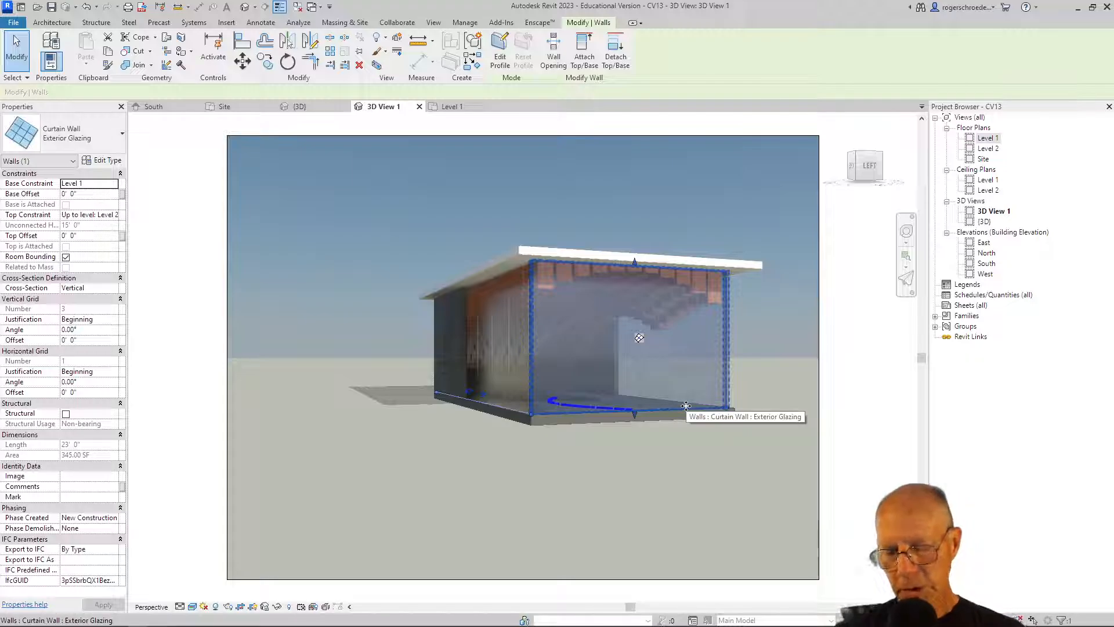
pyautogui.press('Escape')
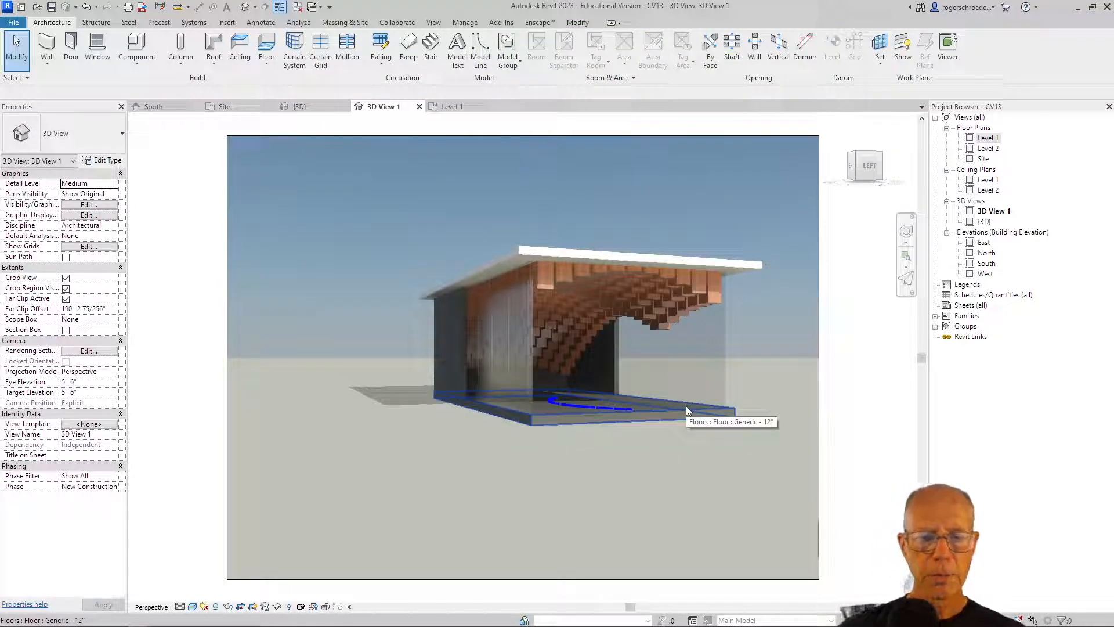